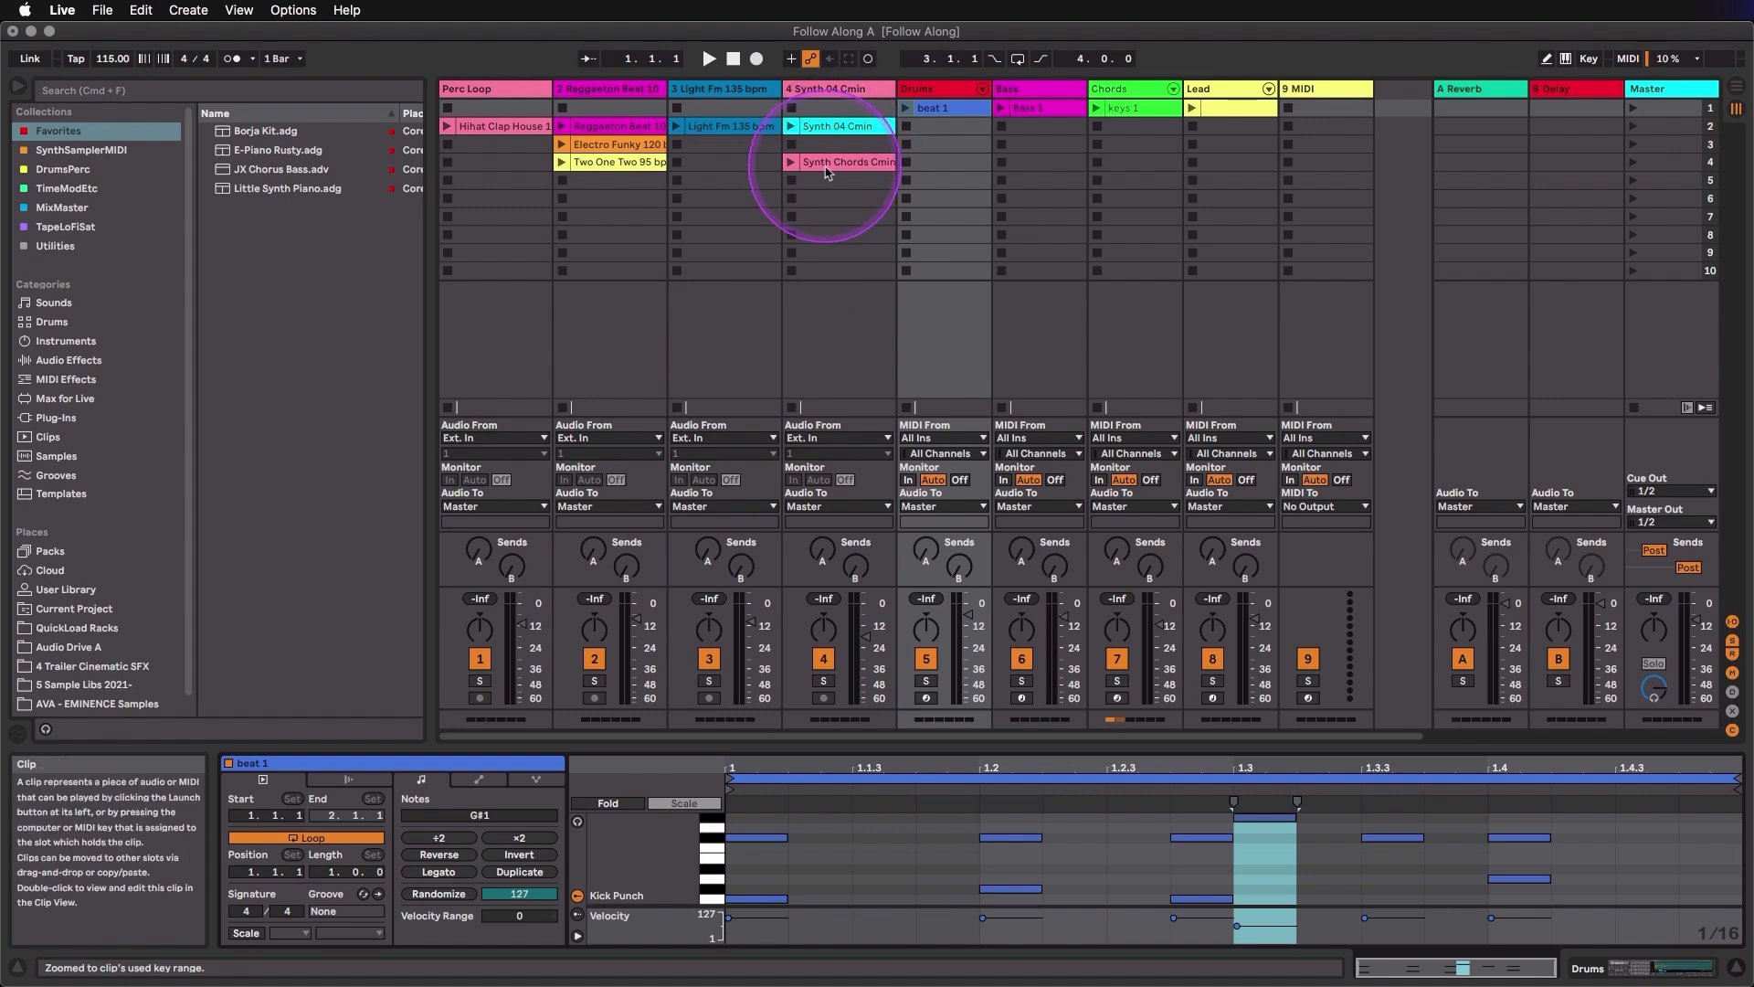
- Switch to Finder, open the Follow Along Project folder inside Ableton Quickstart Course, and select the set file Follow Along A.als
left_click(827, 164)
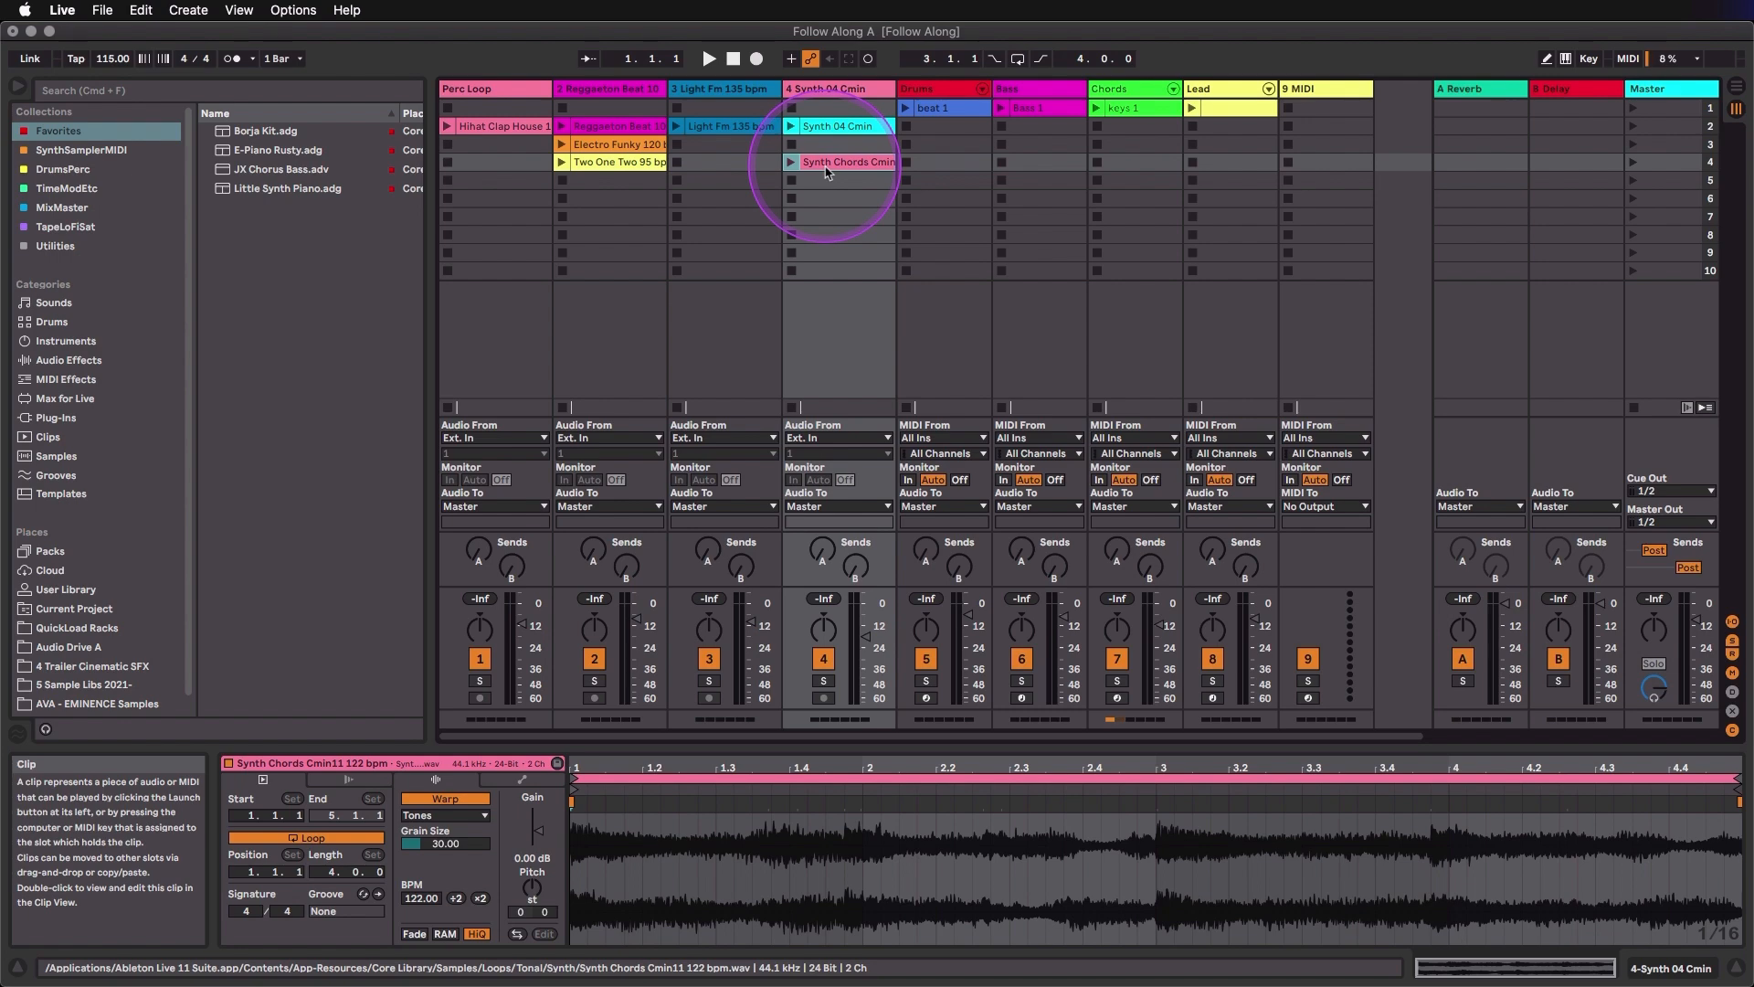
left_click(1753, 426)
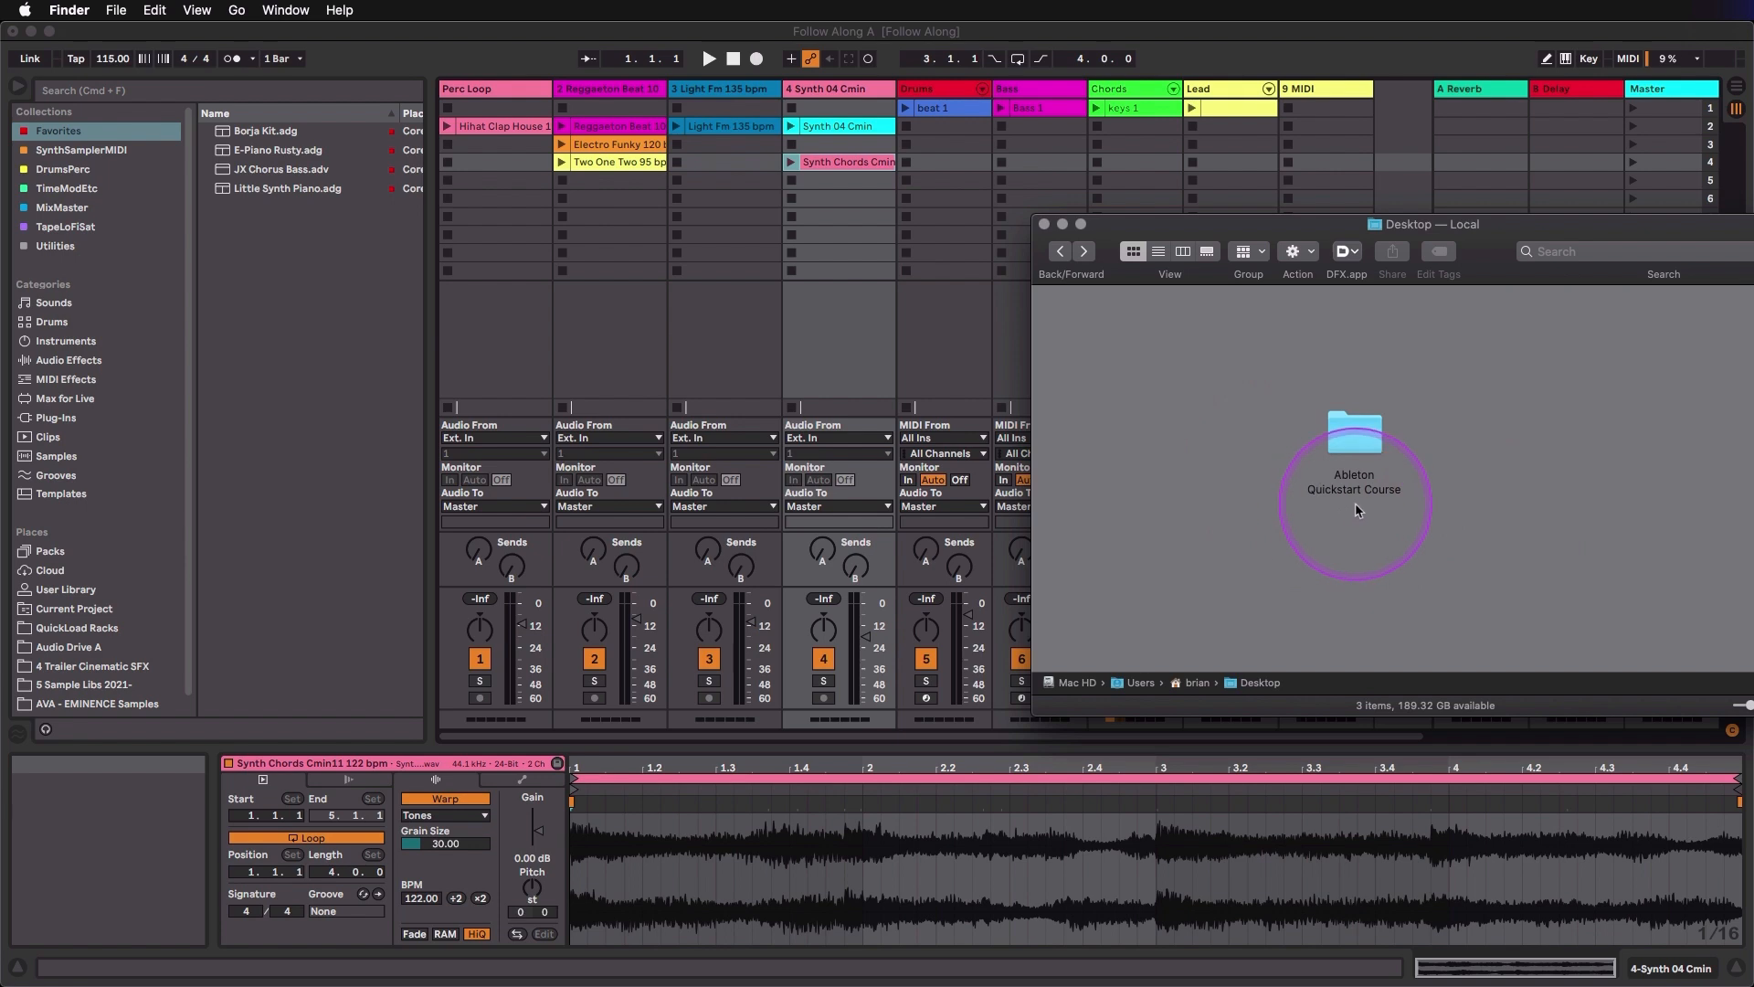
double_click(1352, 430)
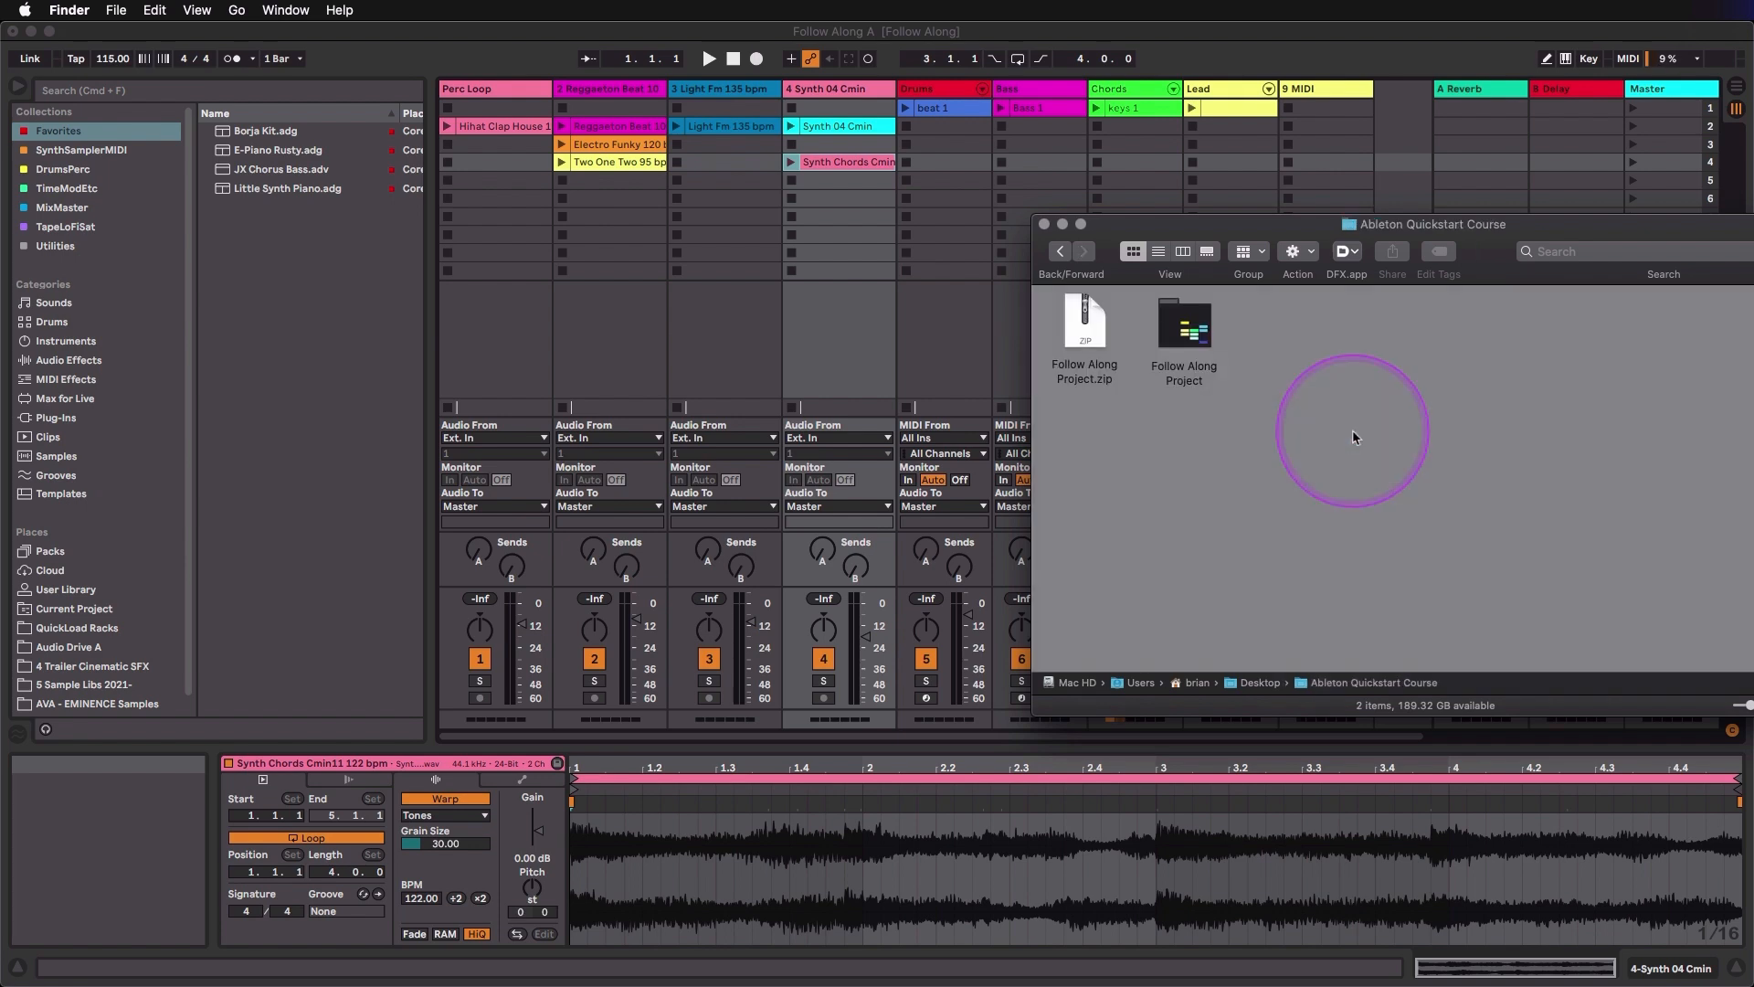
left_click(1090, 336)
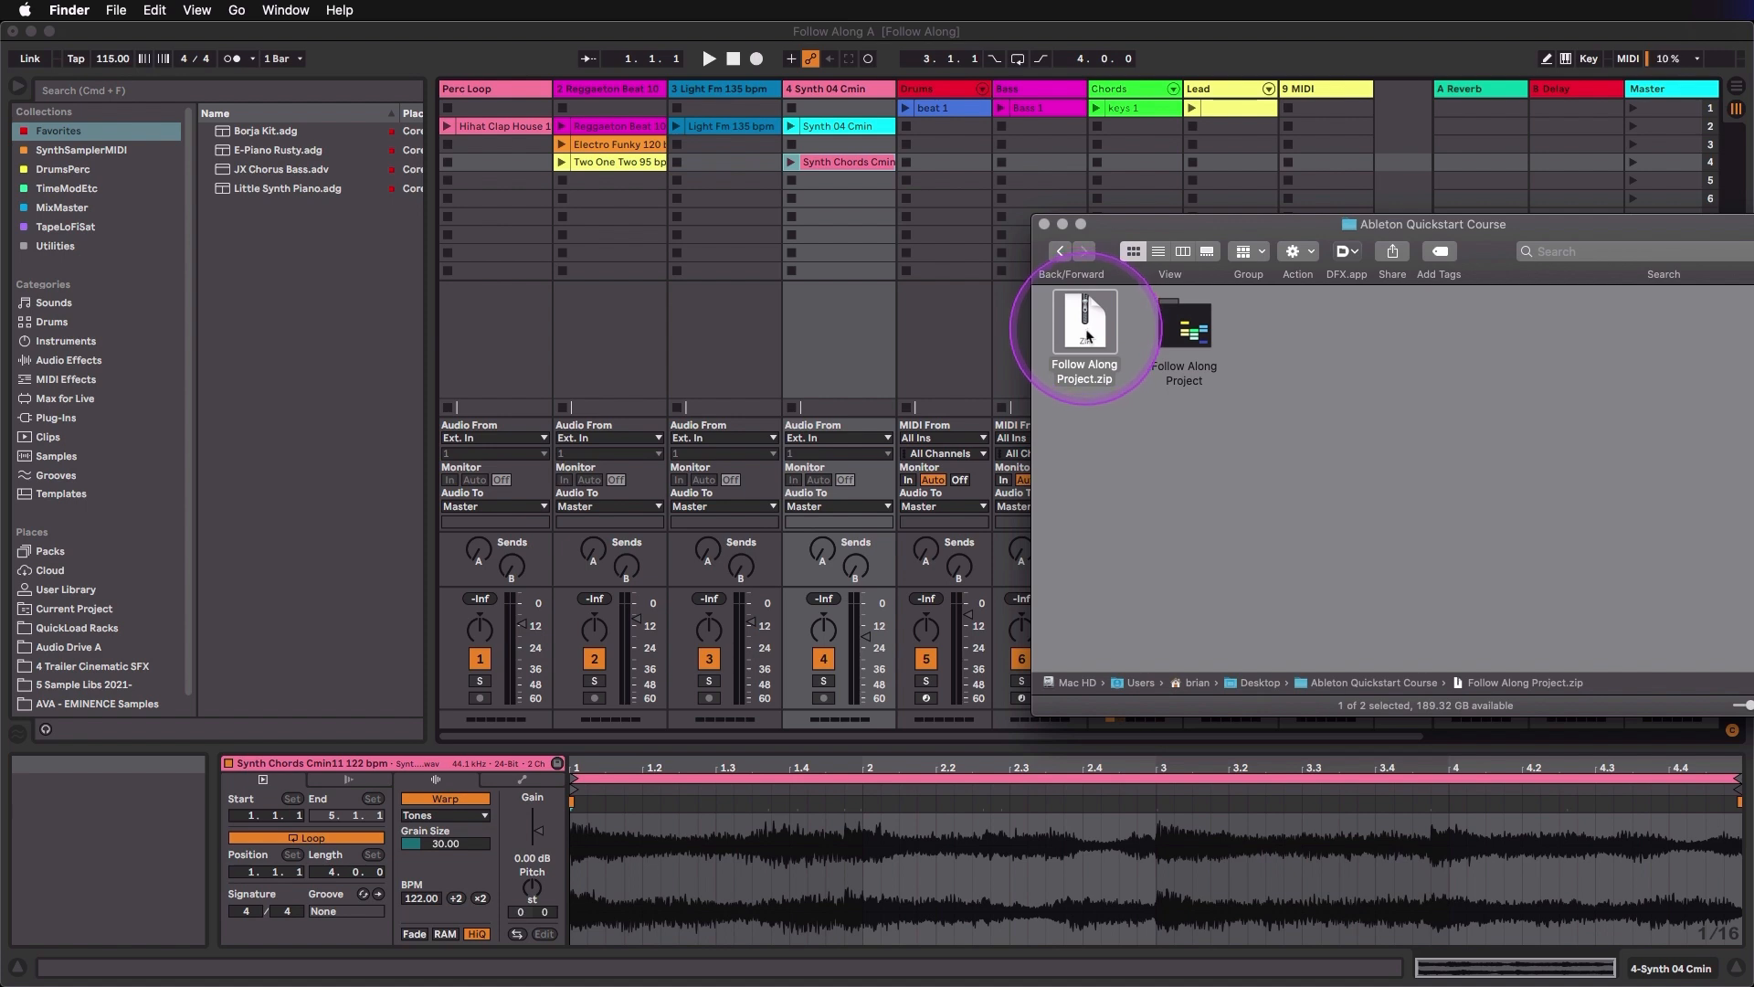
left_click(1187, 339)
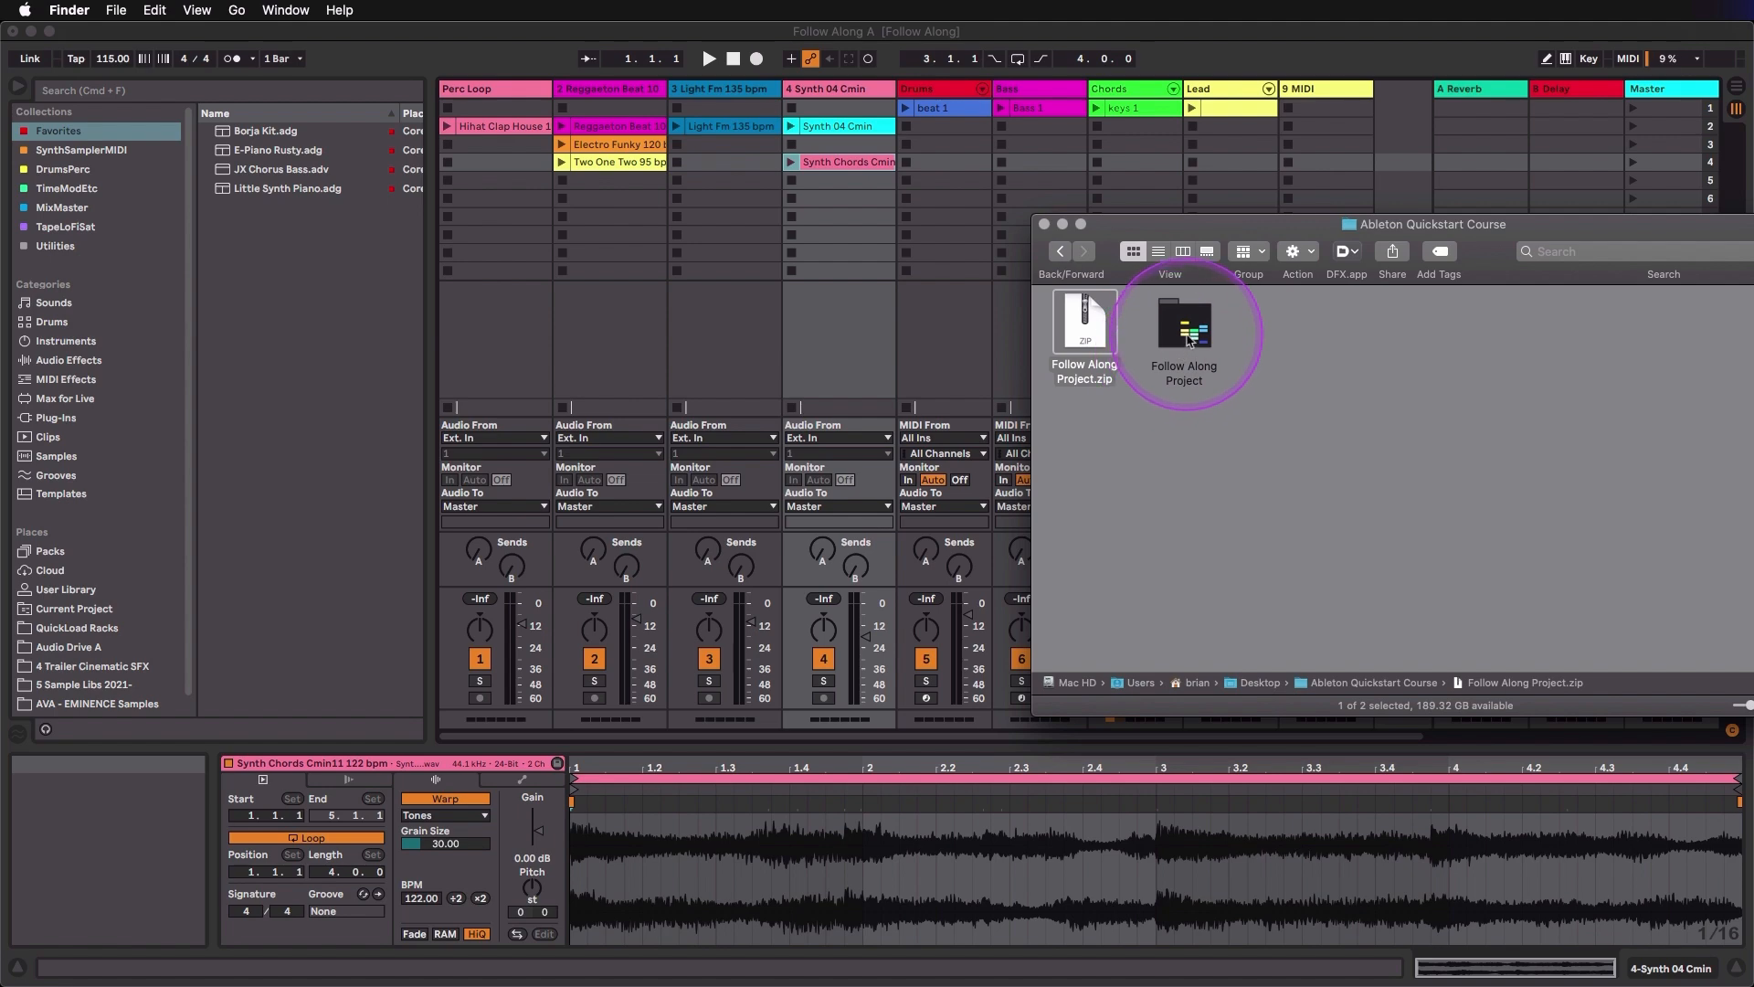
double_click(1187, 338)
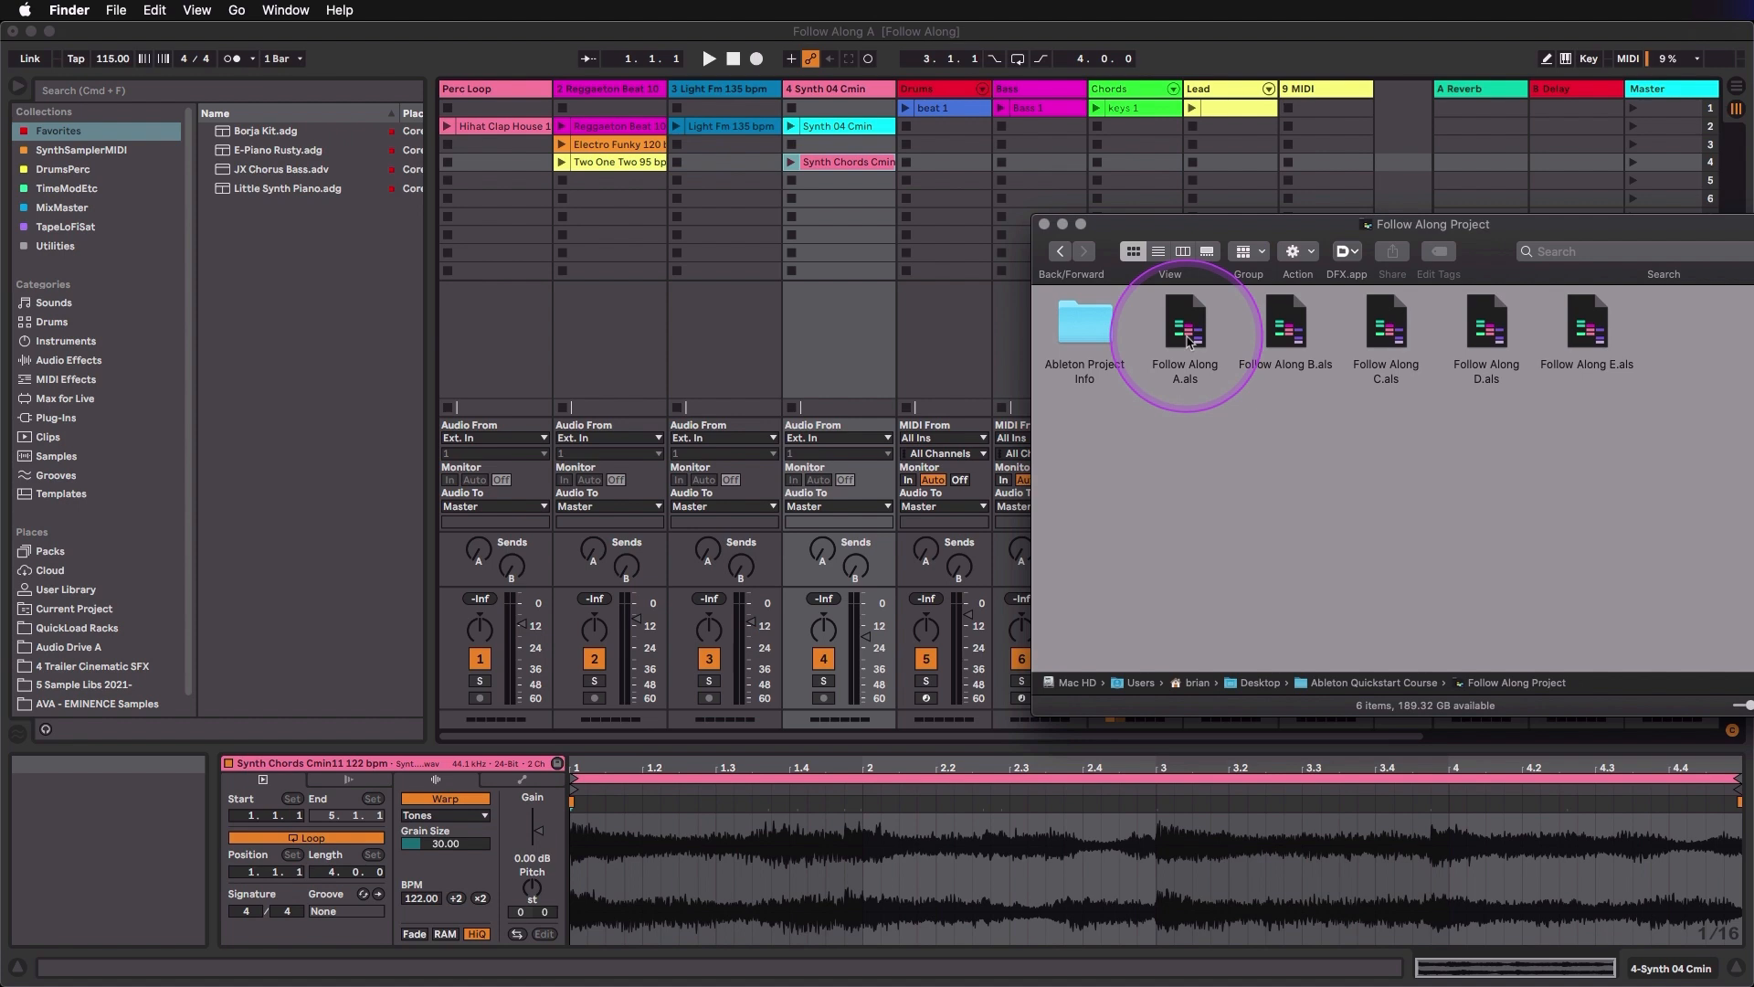
left_click(1187, 340)
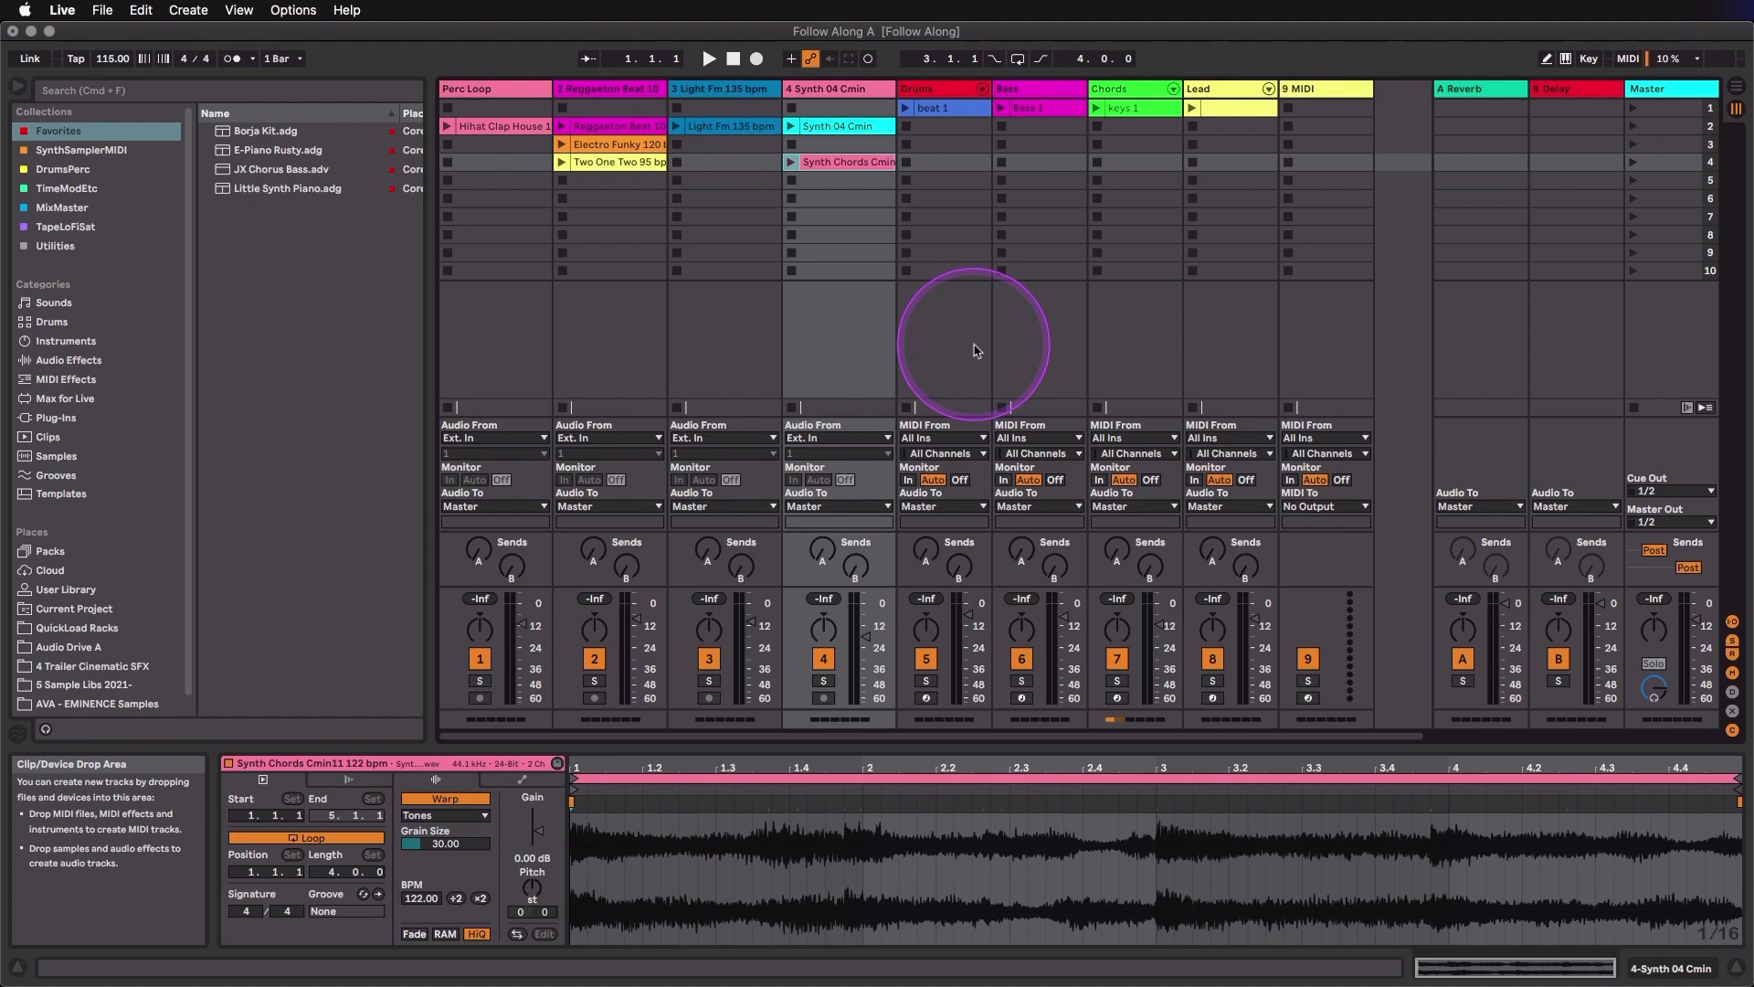
- Inspect the Two One Two 95 bpm, Electro Funky 120 bpm, beat 1, Bass 1 and Synth 04 Cmin clips in Clip View
left_click(635, 166)
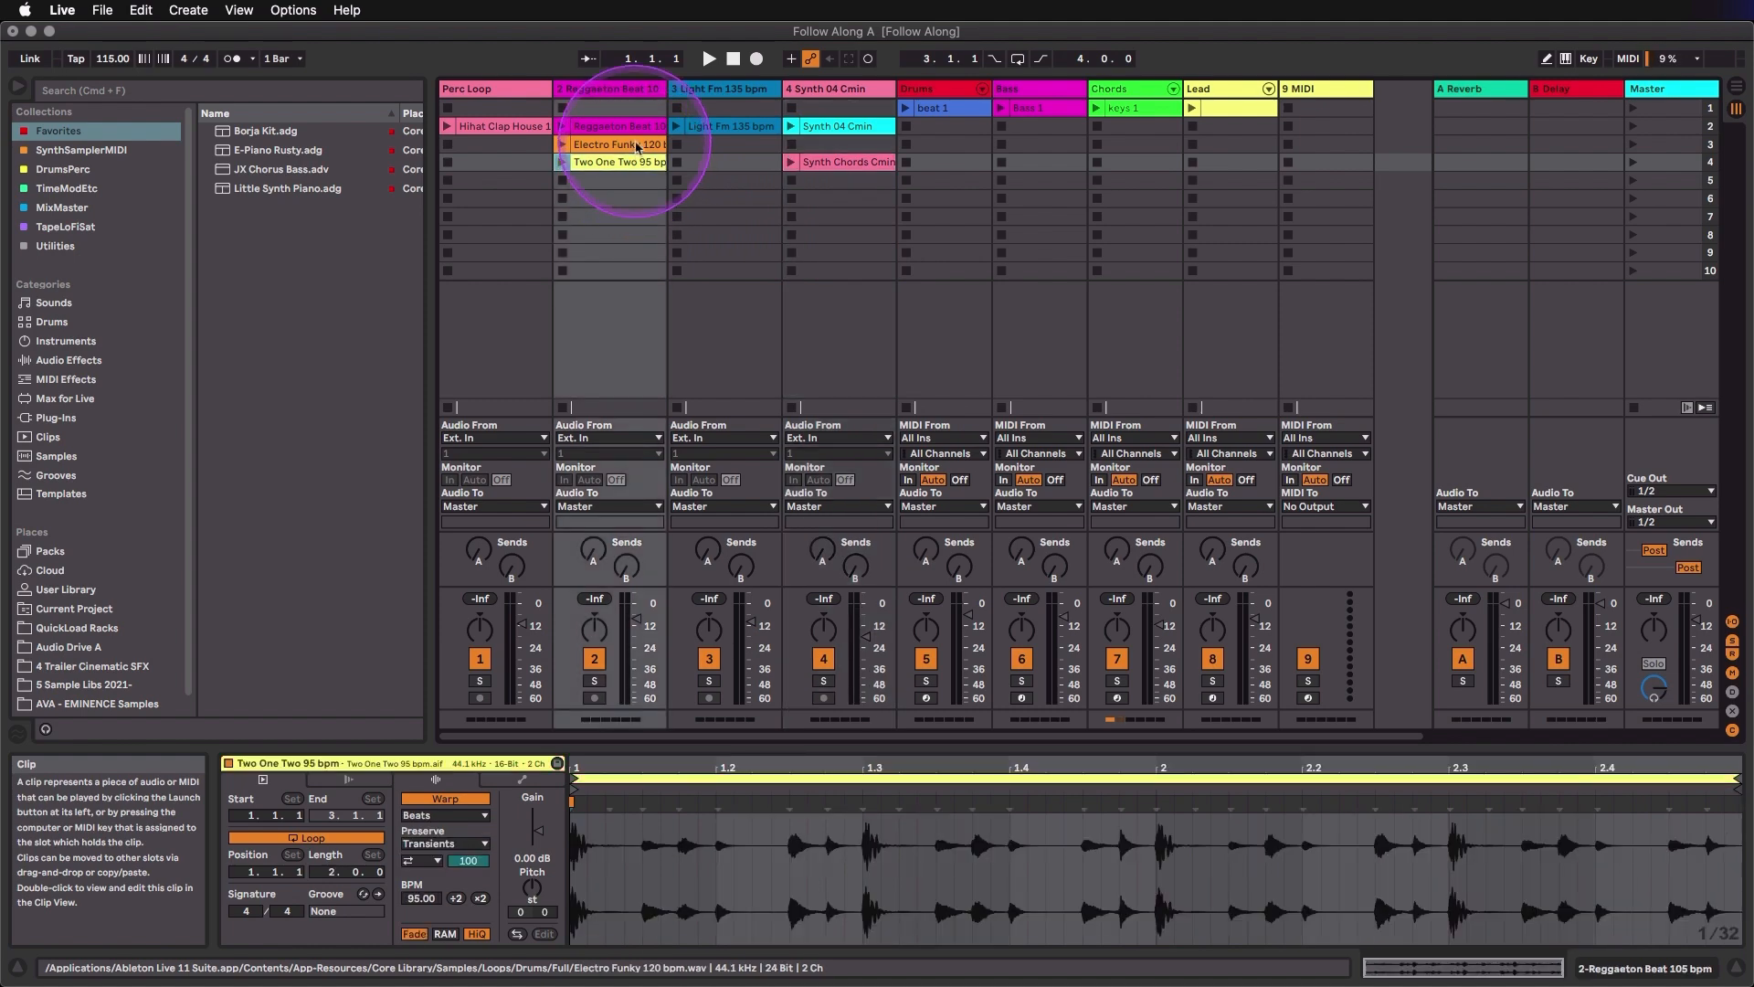
left_click(637, 147)
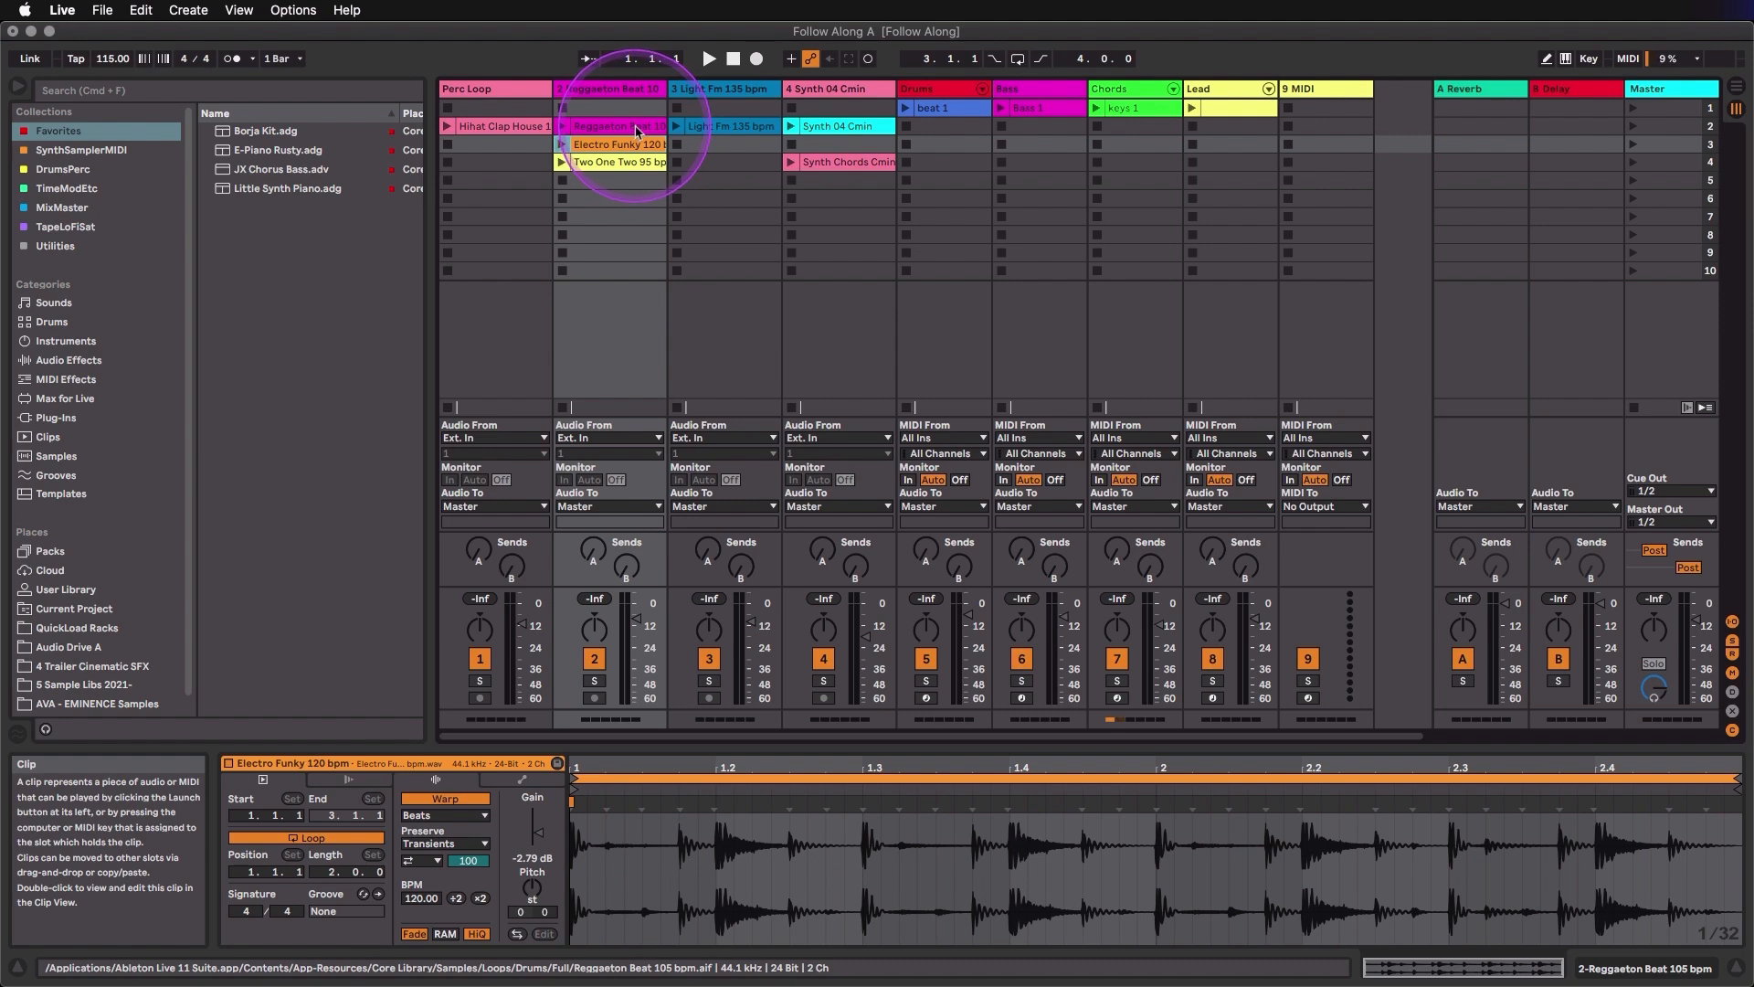
left_click(951, 108)
left_click(1049, 112)
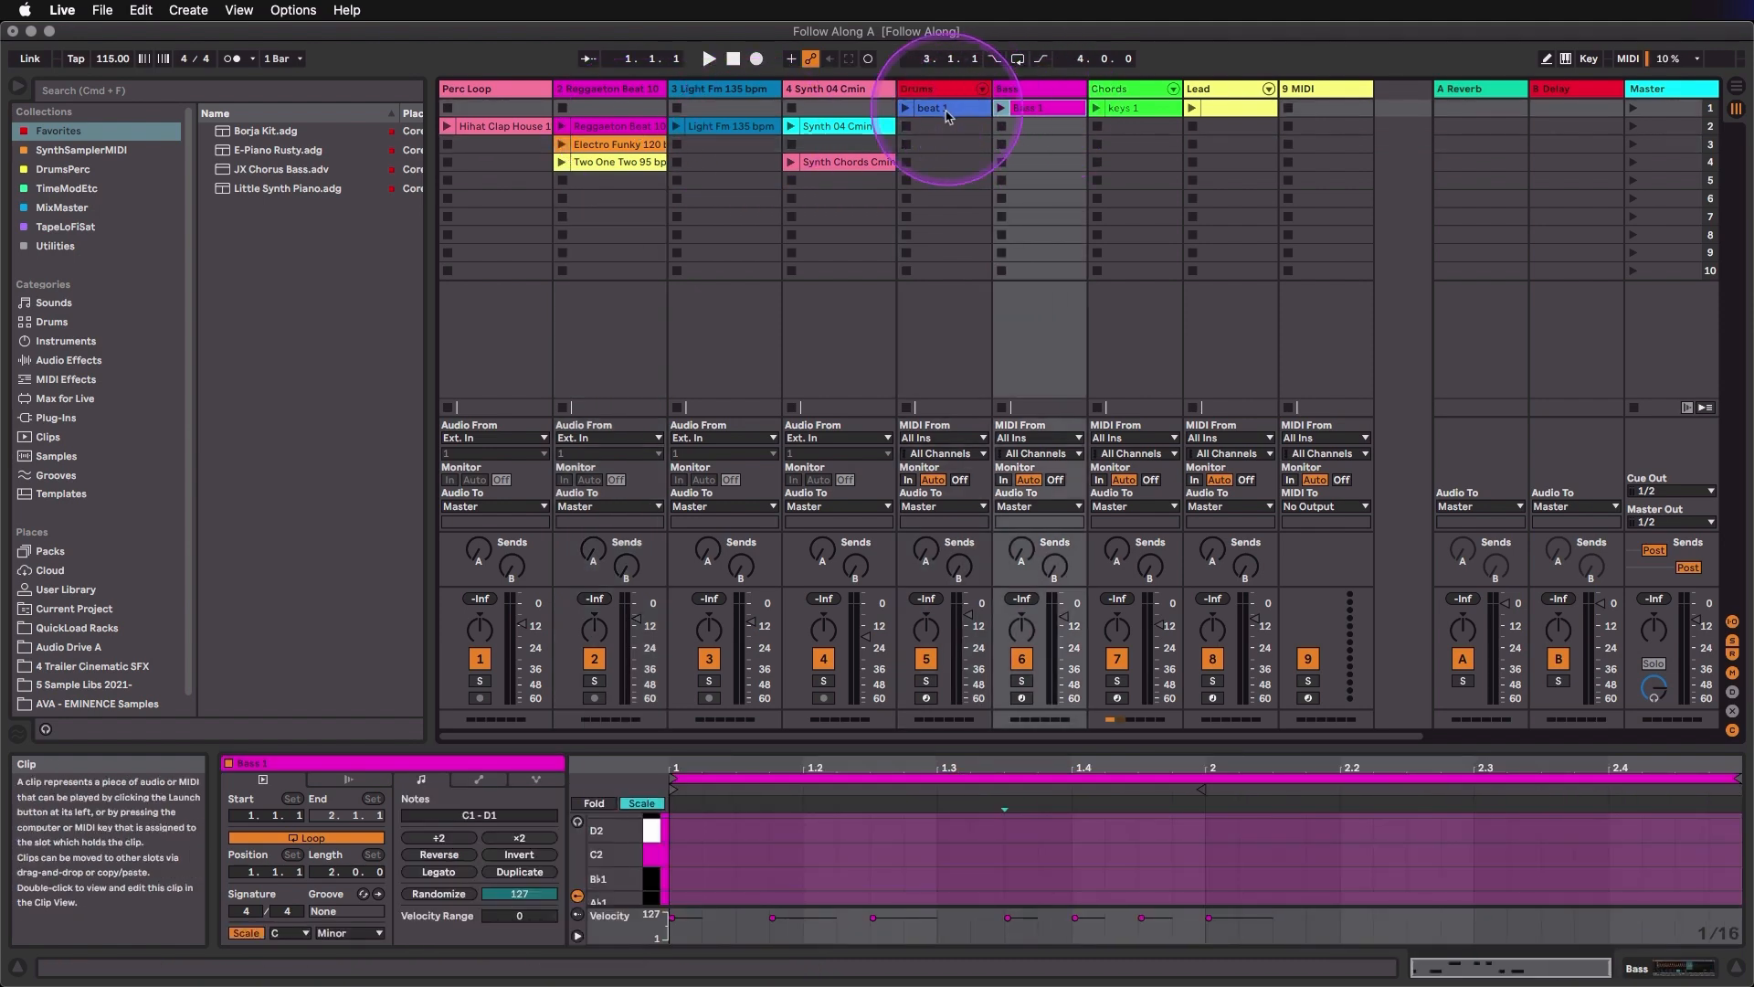
left_click(841, 130)
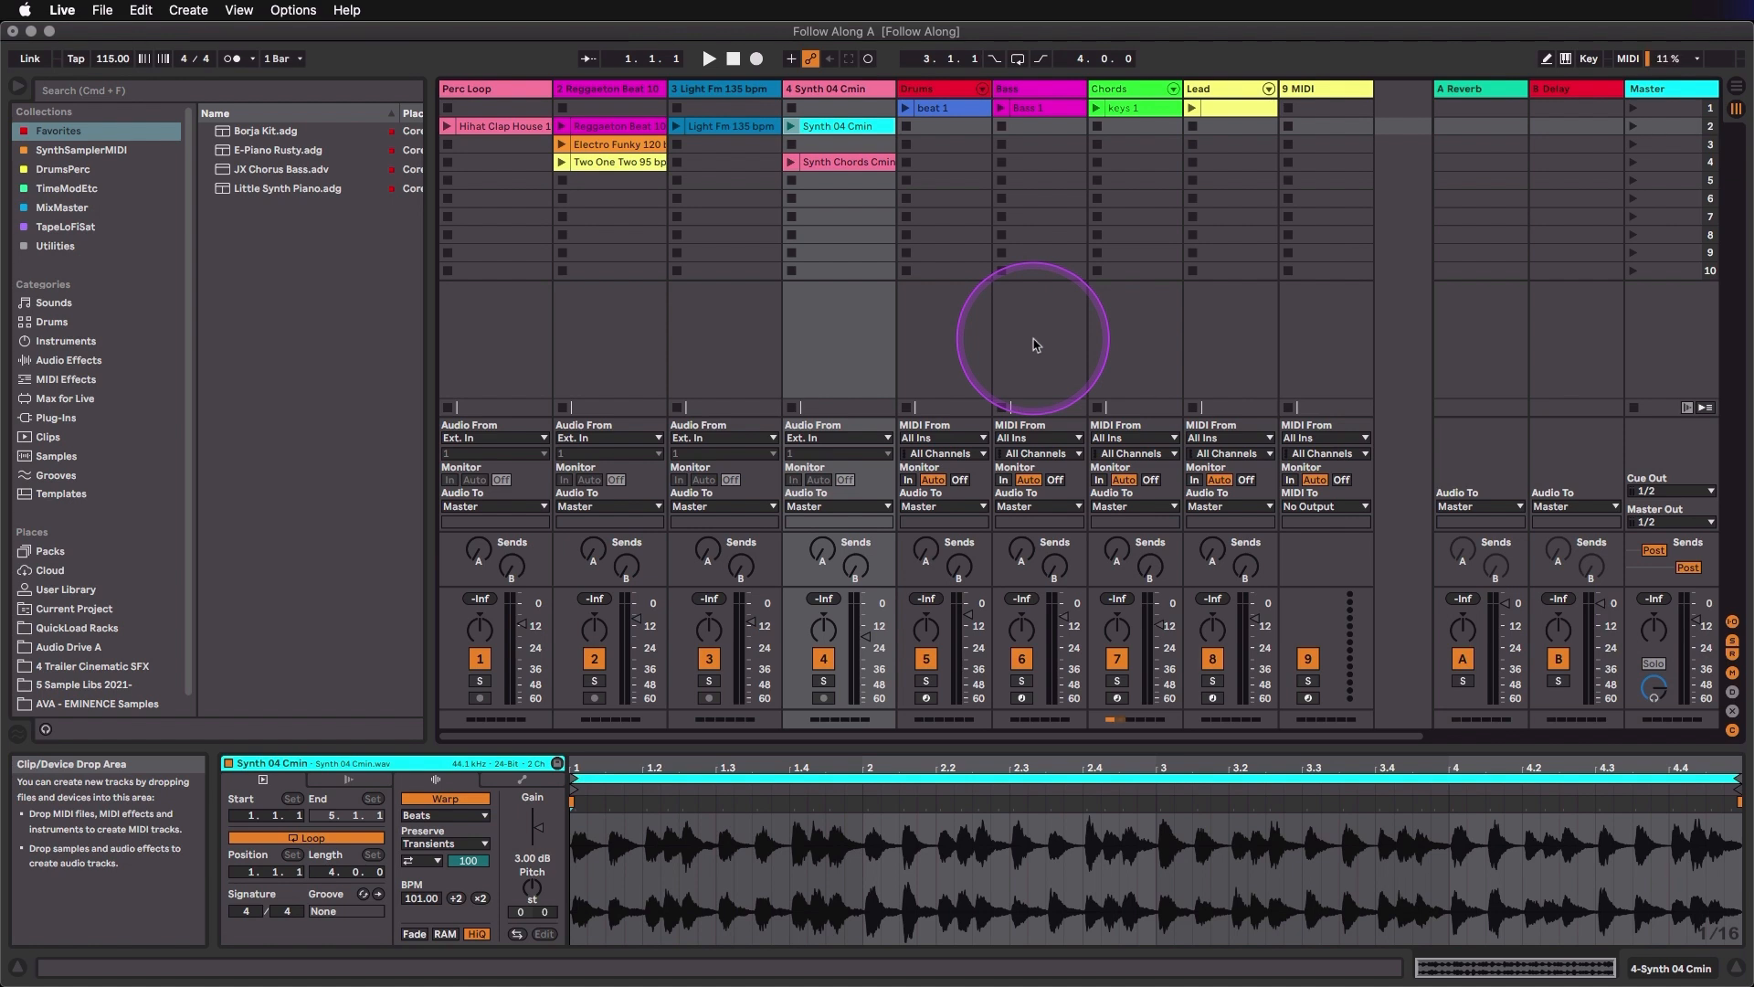
- Compare the Arrangement View with the Session View by switching between them, ending in the Session View
key("Tab")
scroll(1035, 344, "up", 5)
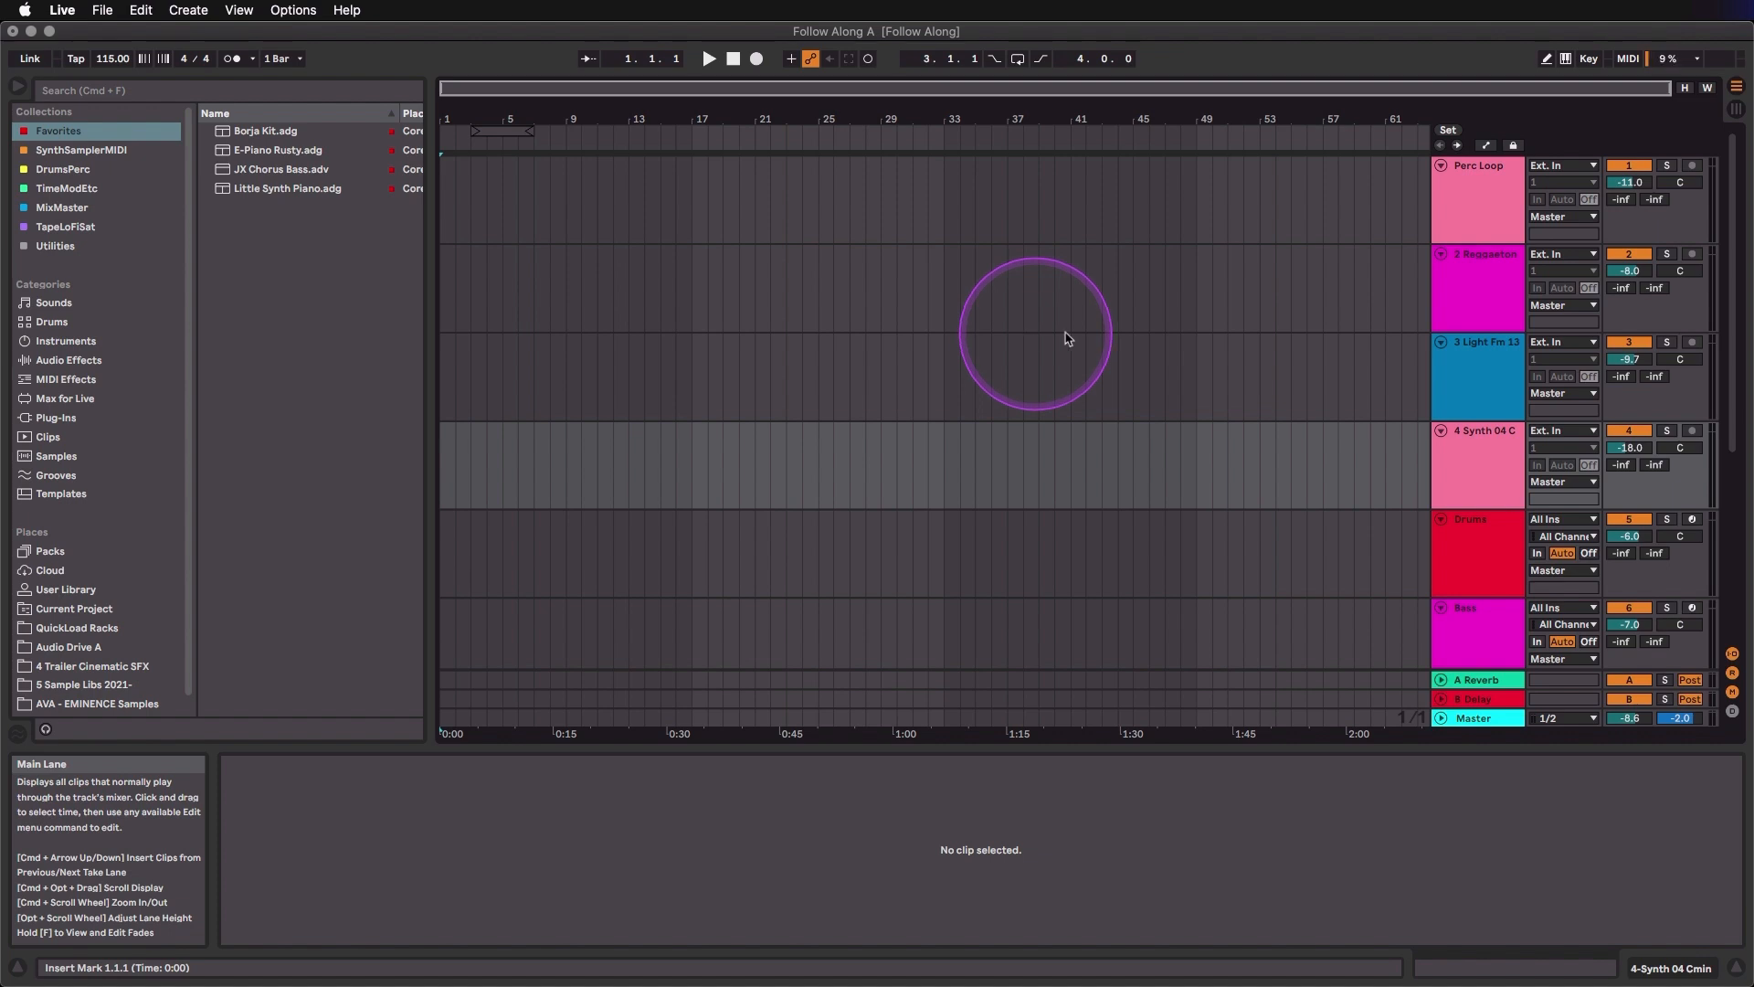
left_click(1736, 113)
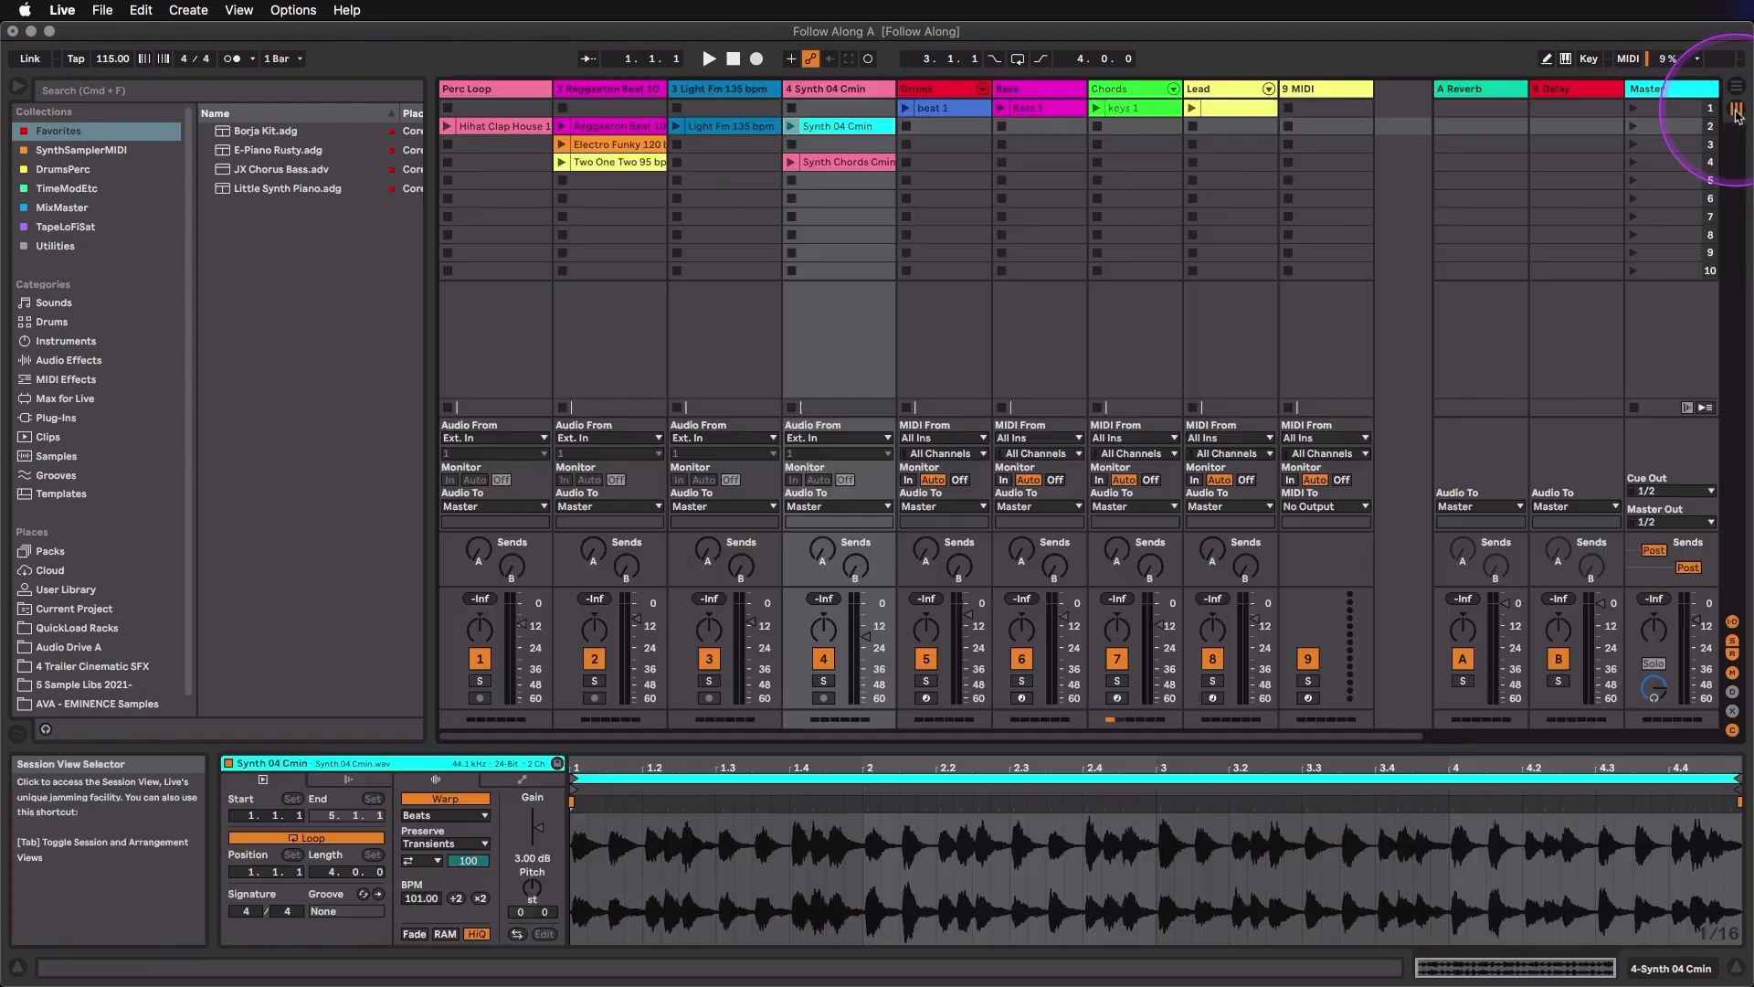
left_click(1738, 95)
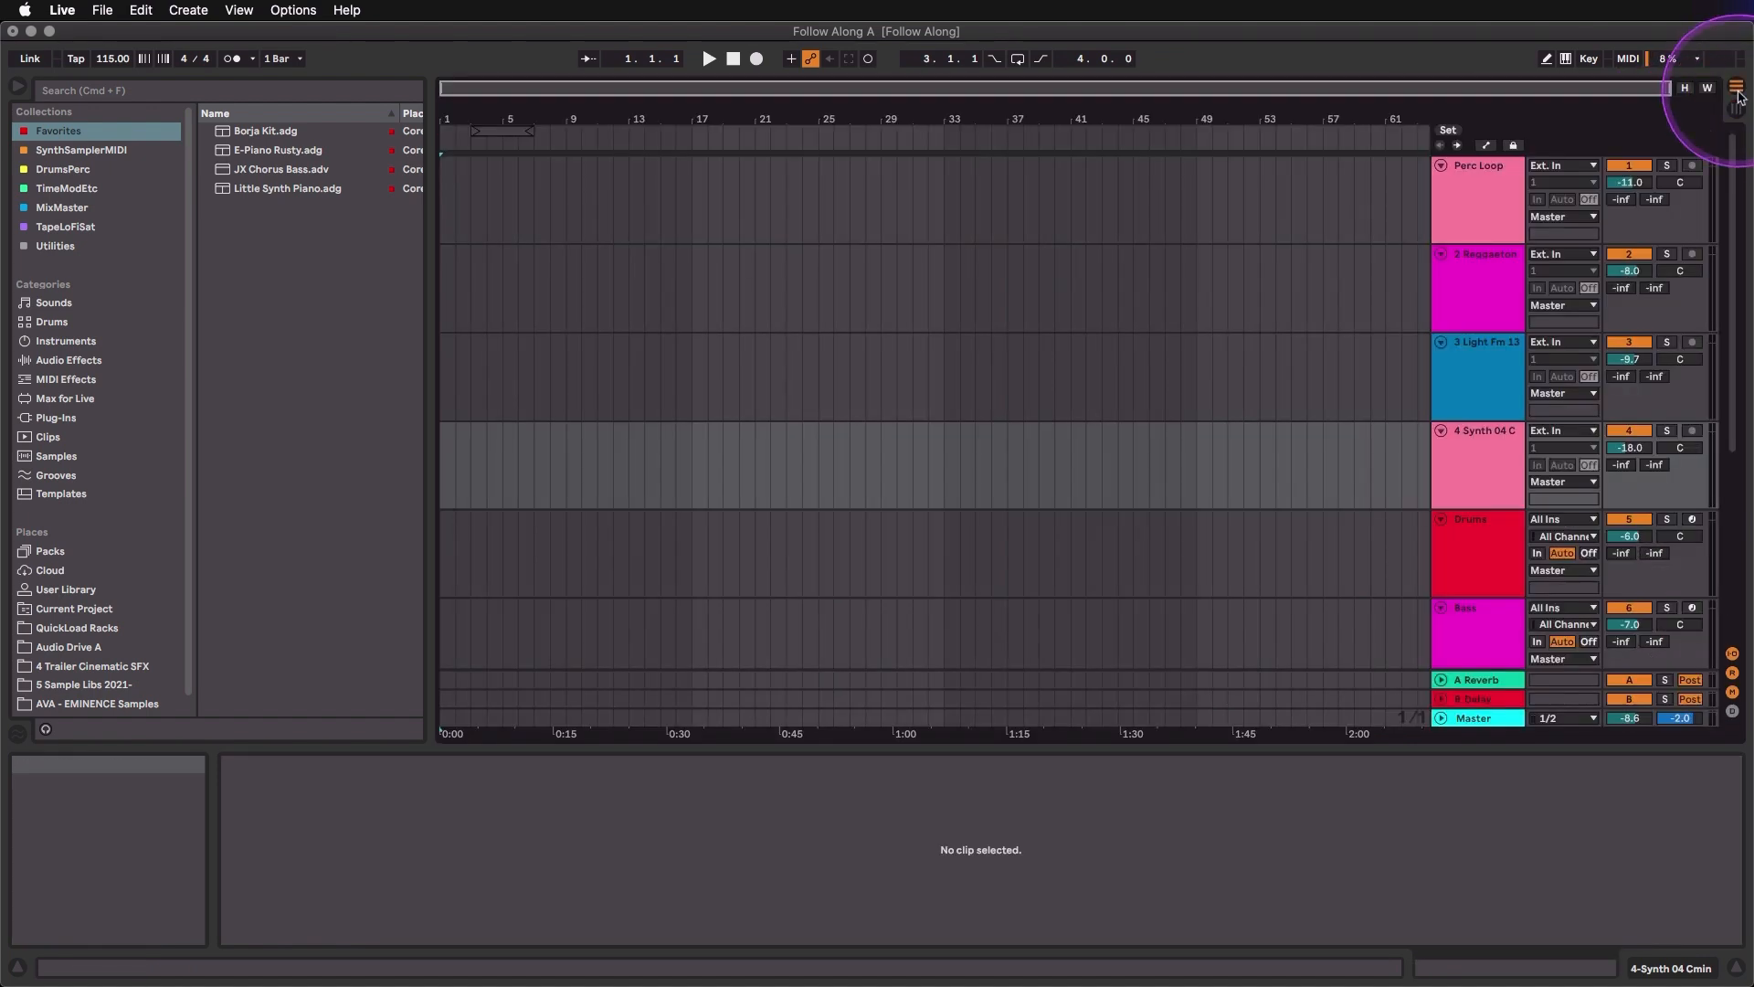
left_click(1736, 108)
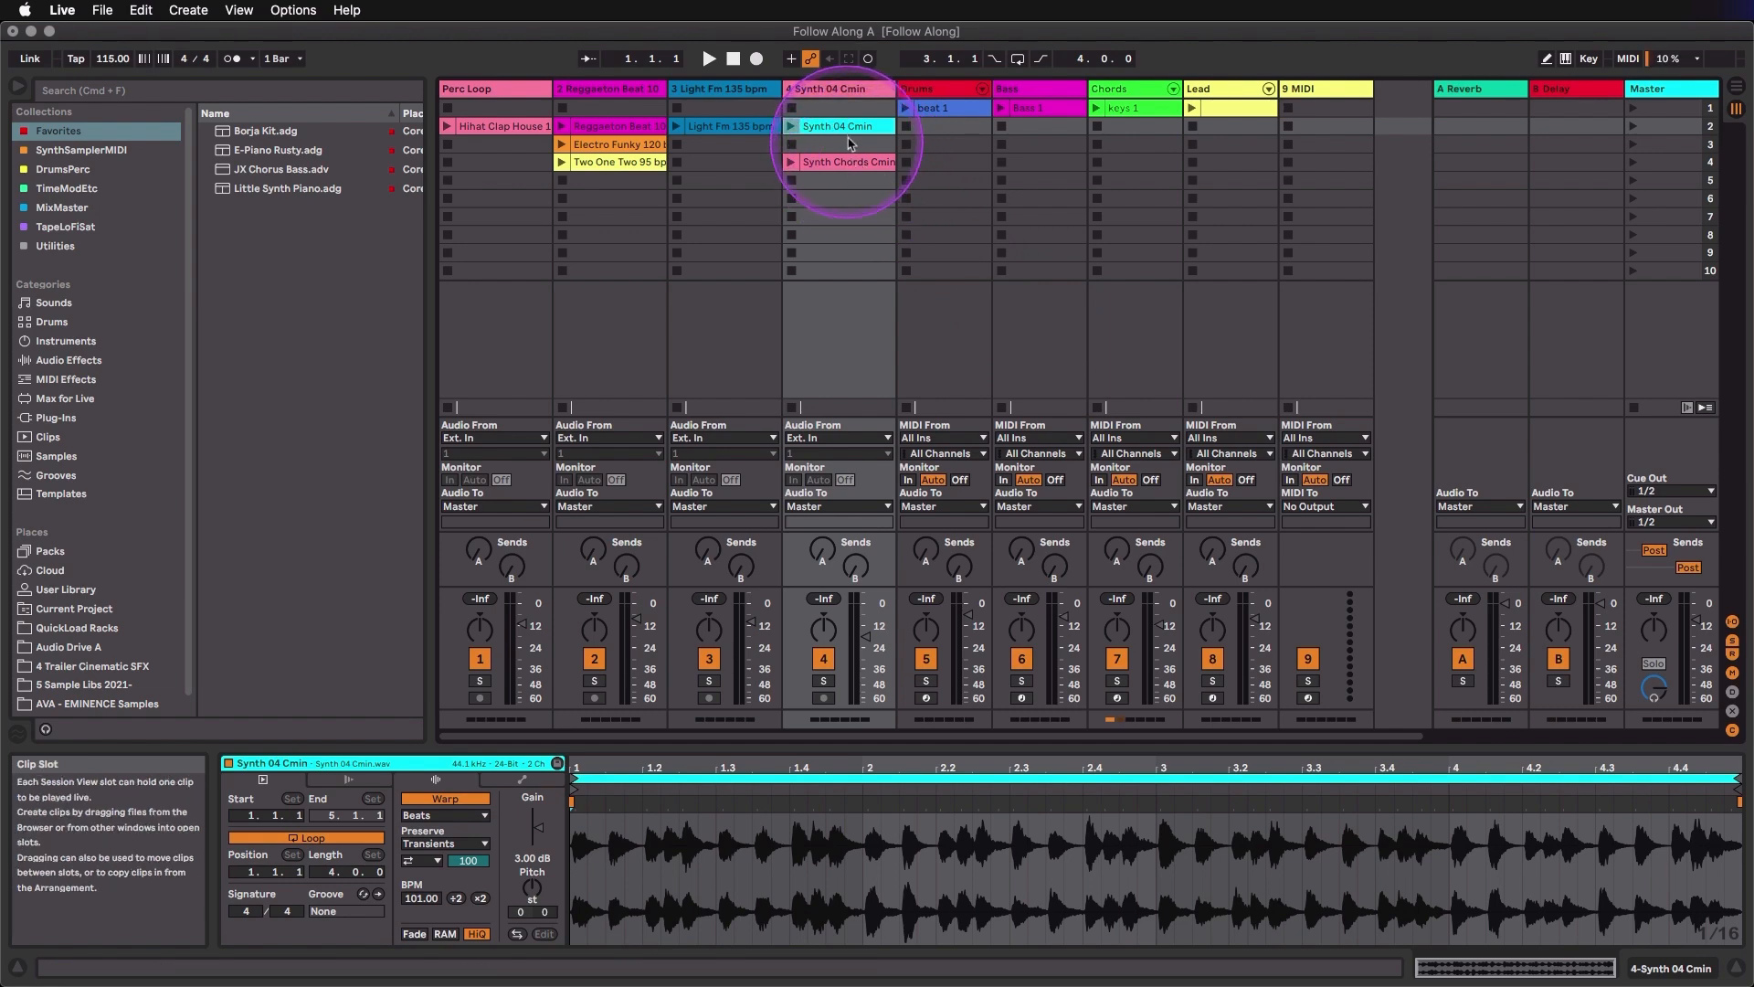
- Compare the beat 1 MIDI clip with the Synth 04 Cmin audio clip and fold beat 1's note editor to its used keys
left_click(944, 110)
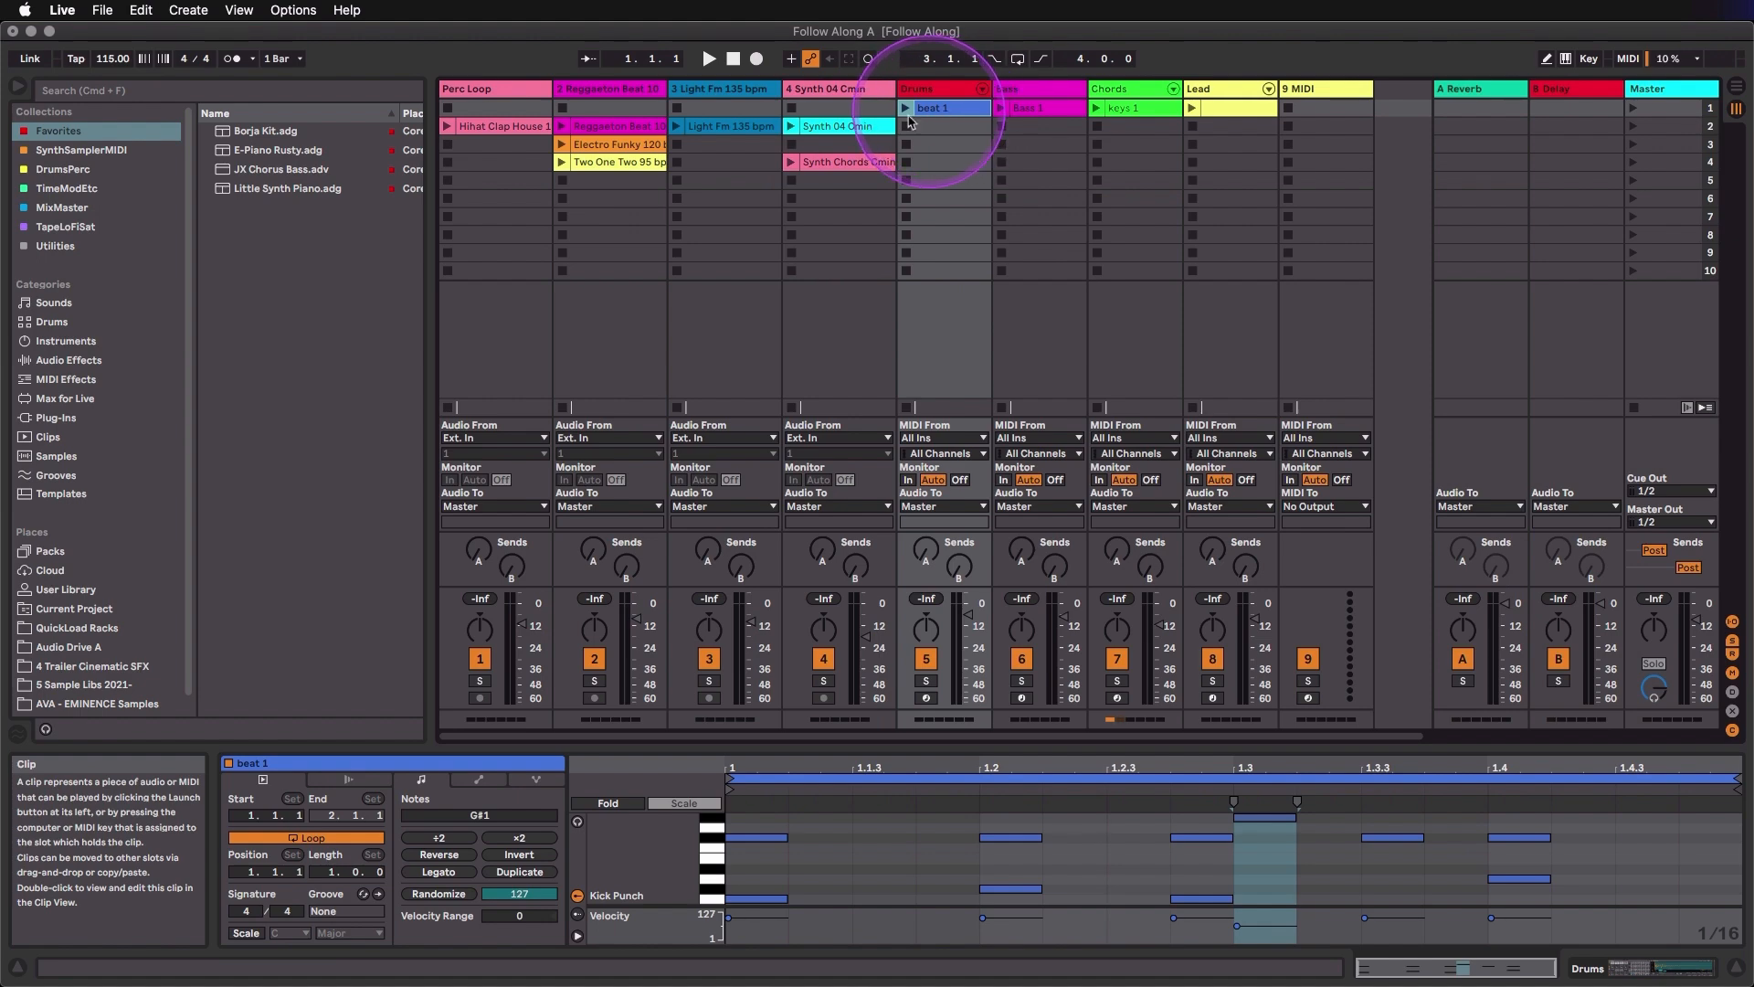
left_click(866, 128)
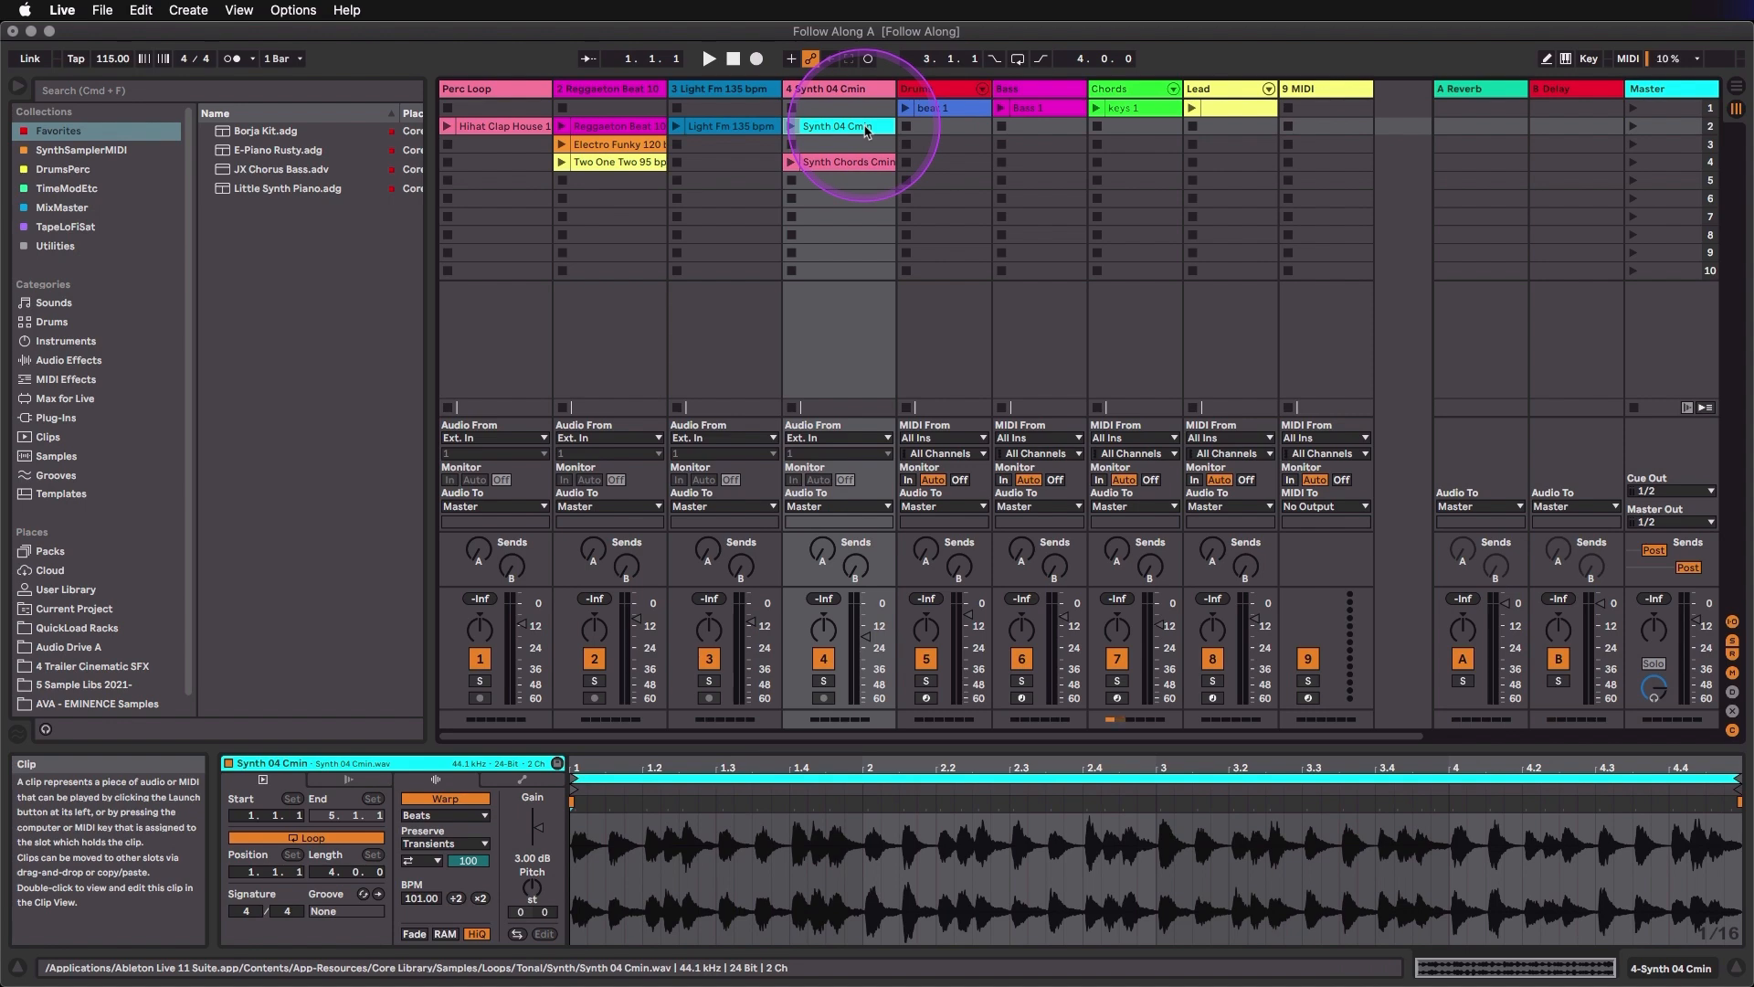
left_click(950, 110)
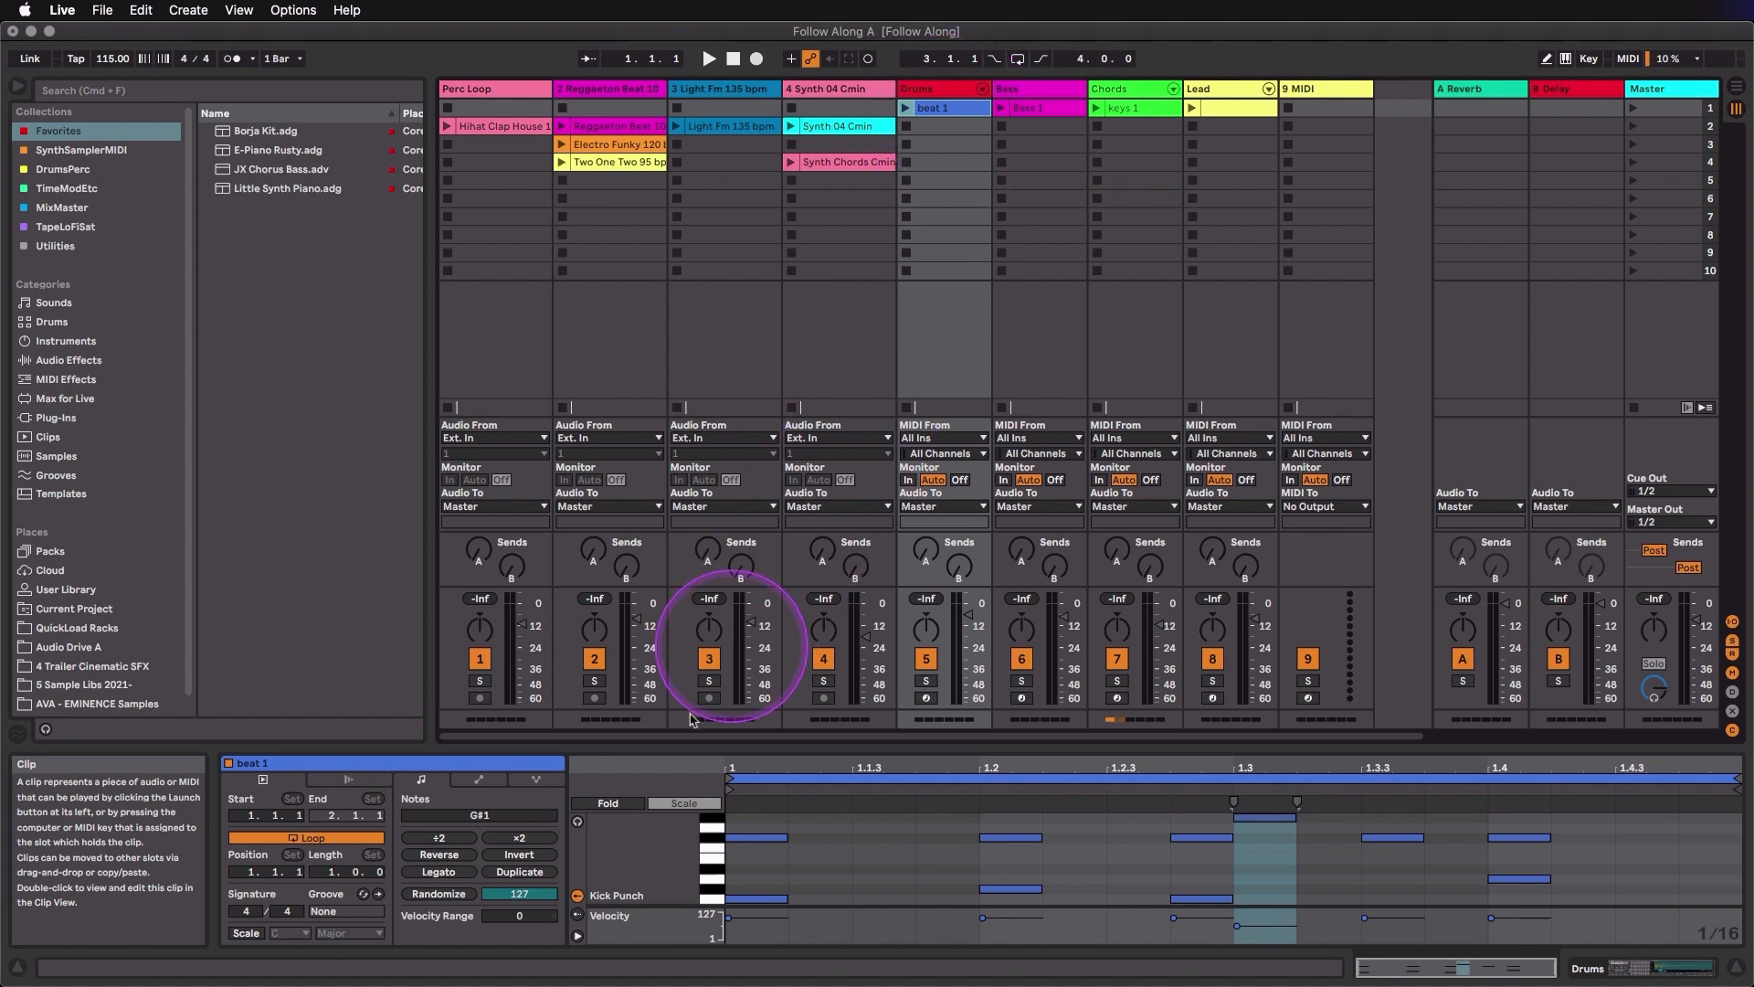
left_click(607, 804)
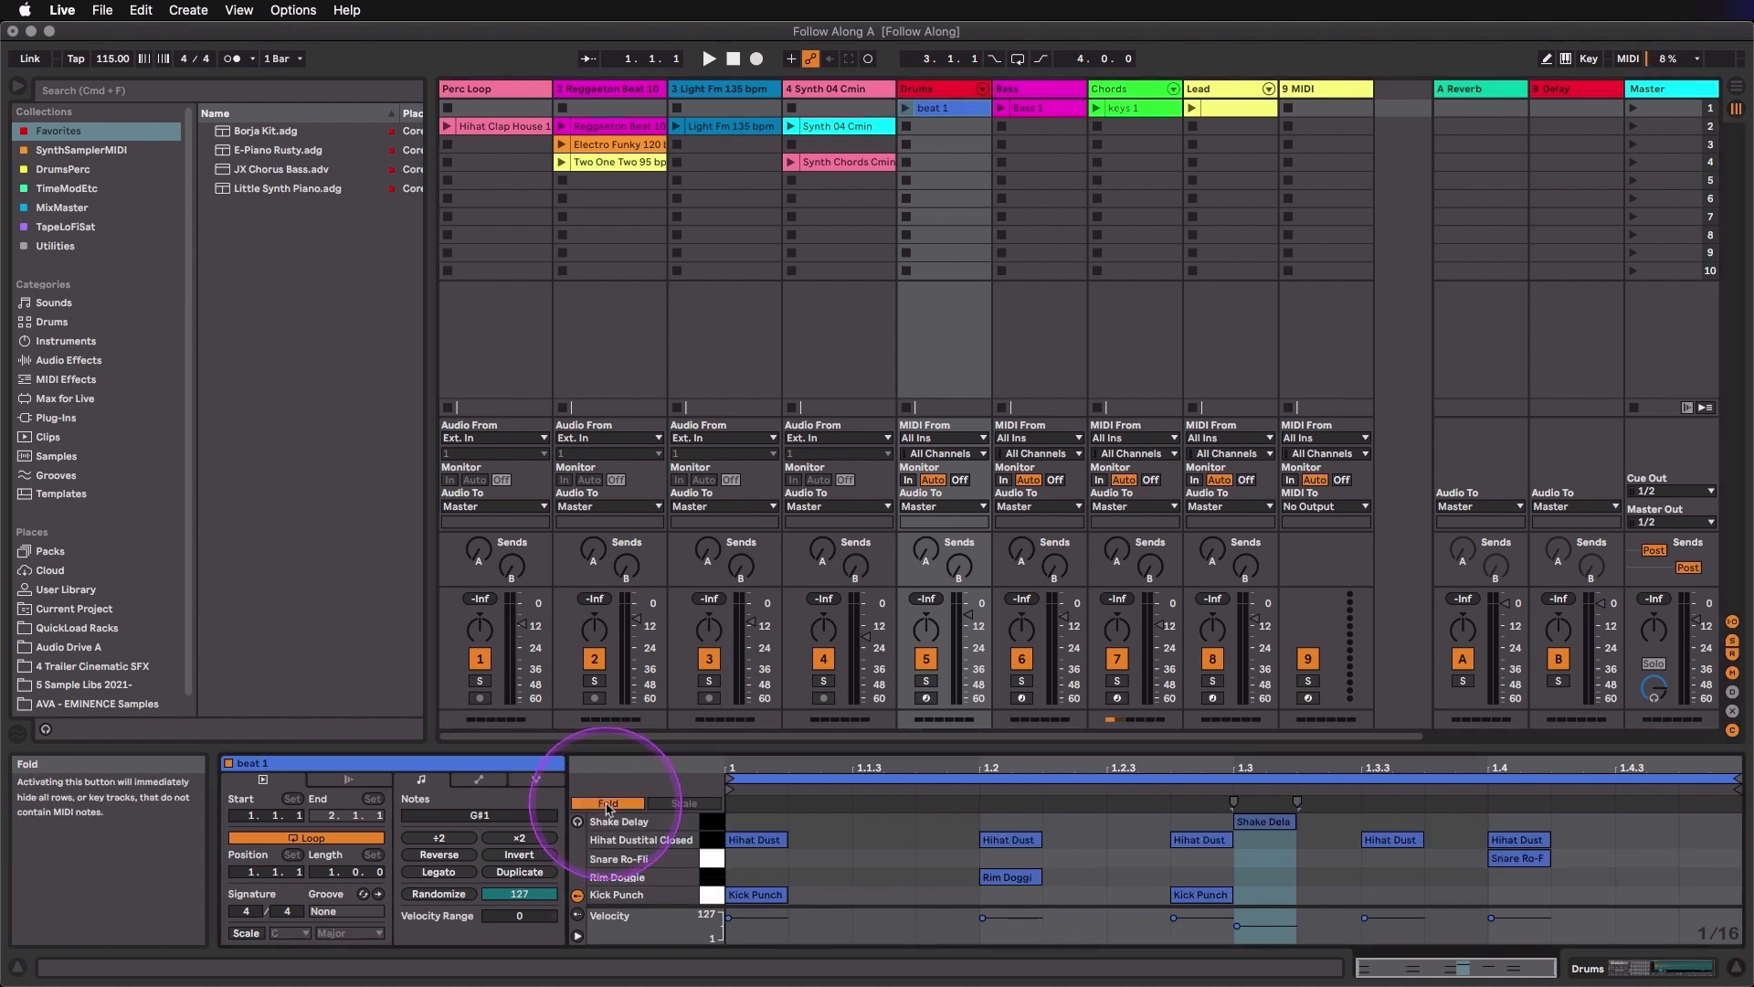
- Inspect the Synth Chords Cmin audio clip and select the Drums and Bass MIDI tracks for comparison
left_click(875, 164)
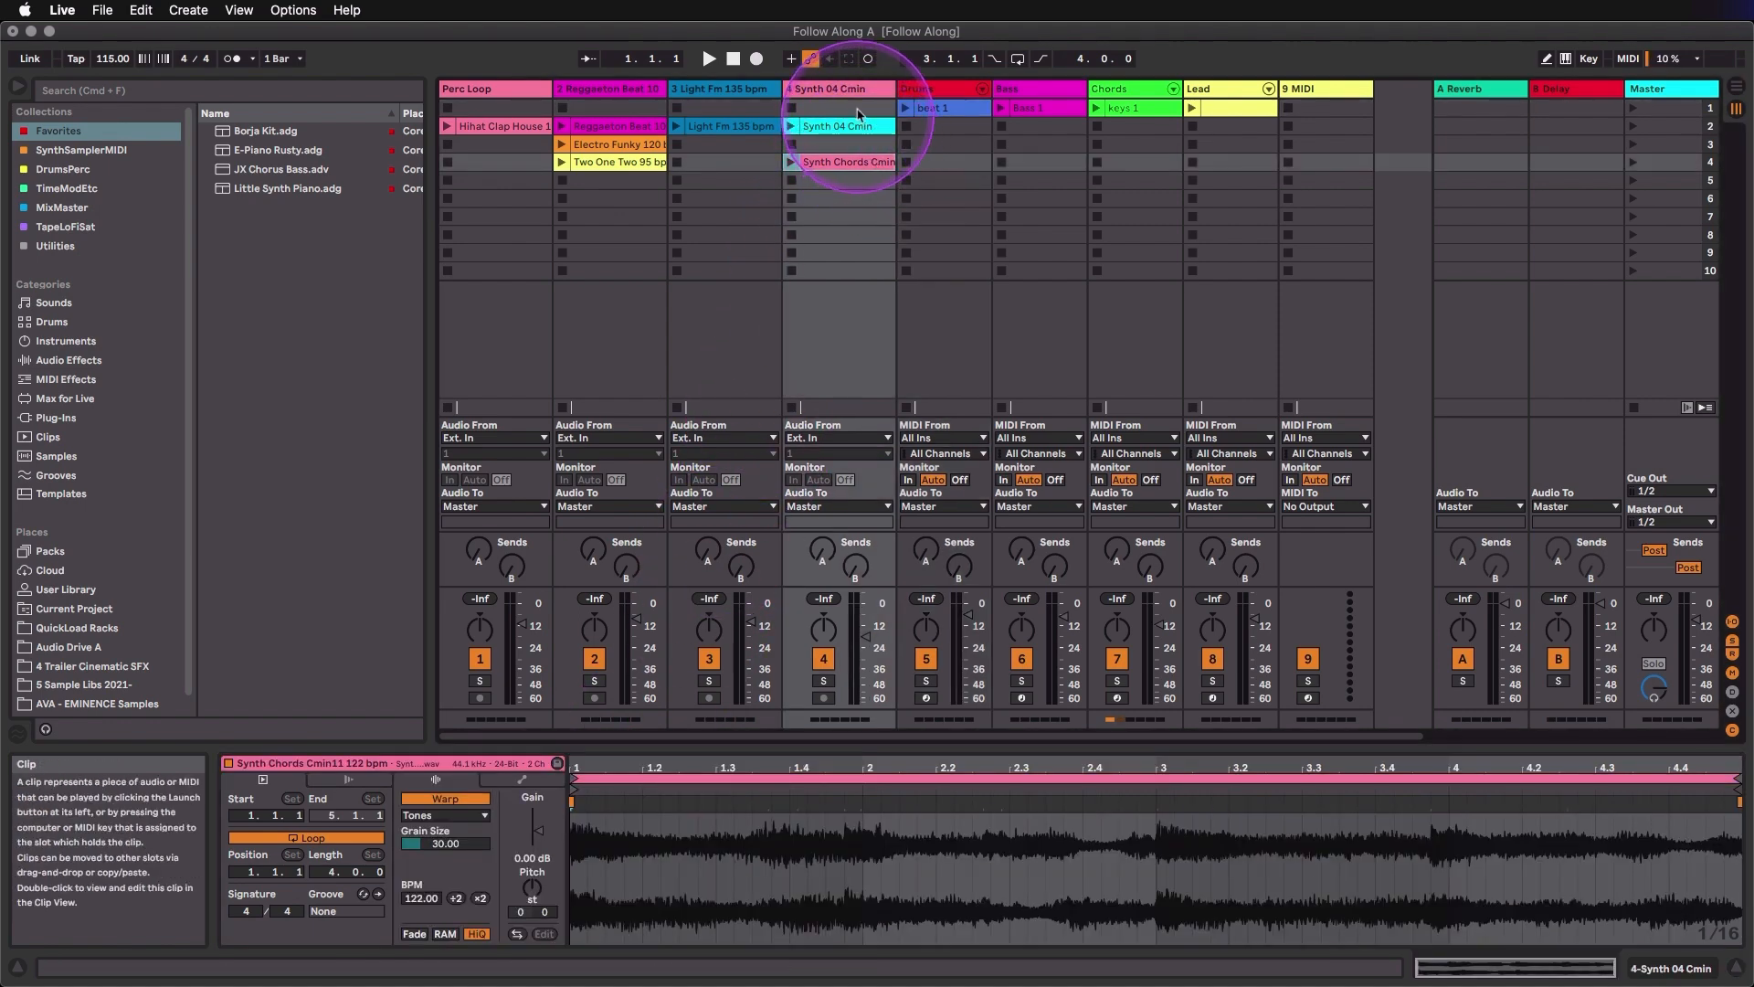
left_click(920, 89)
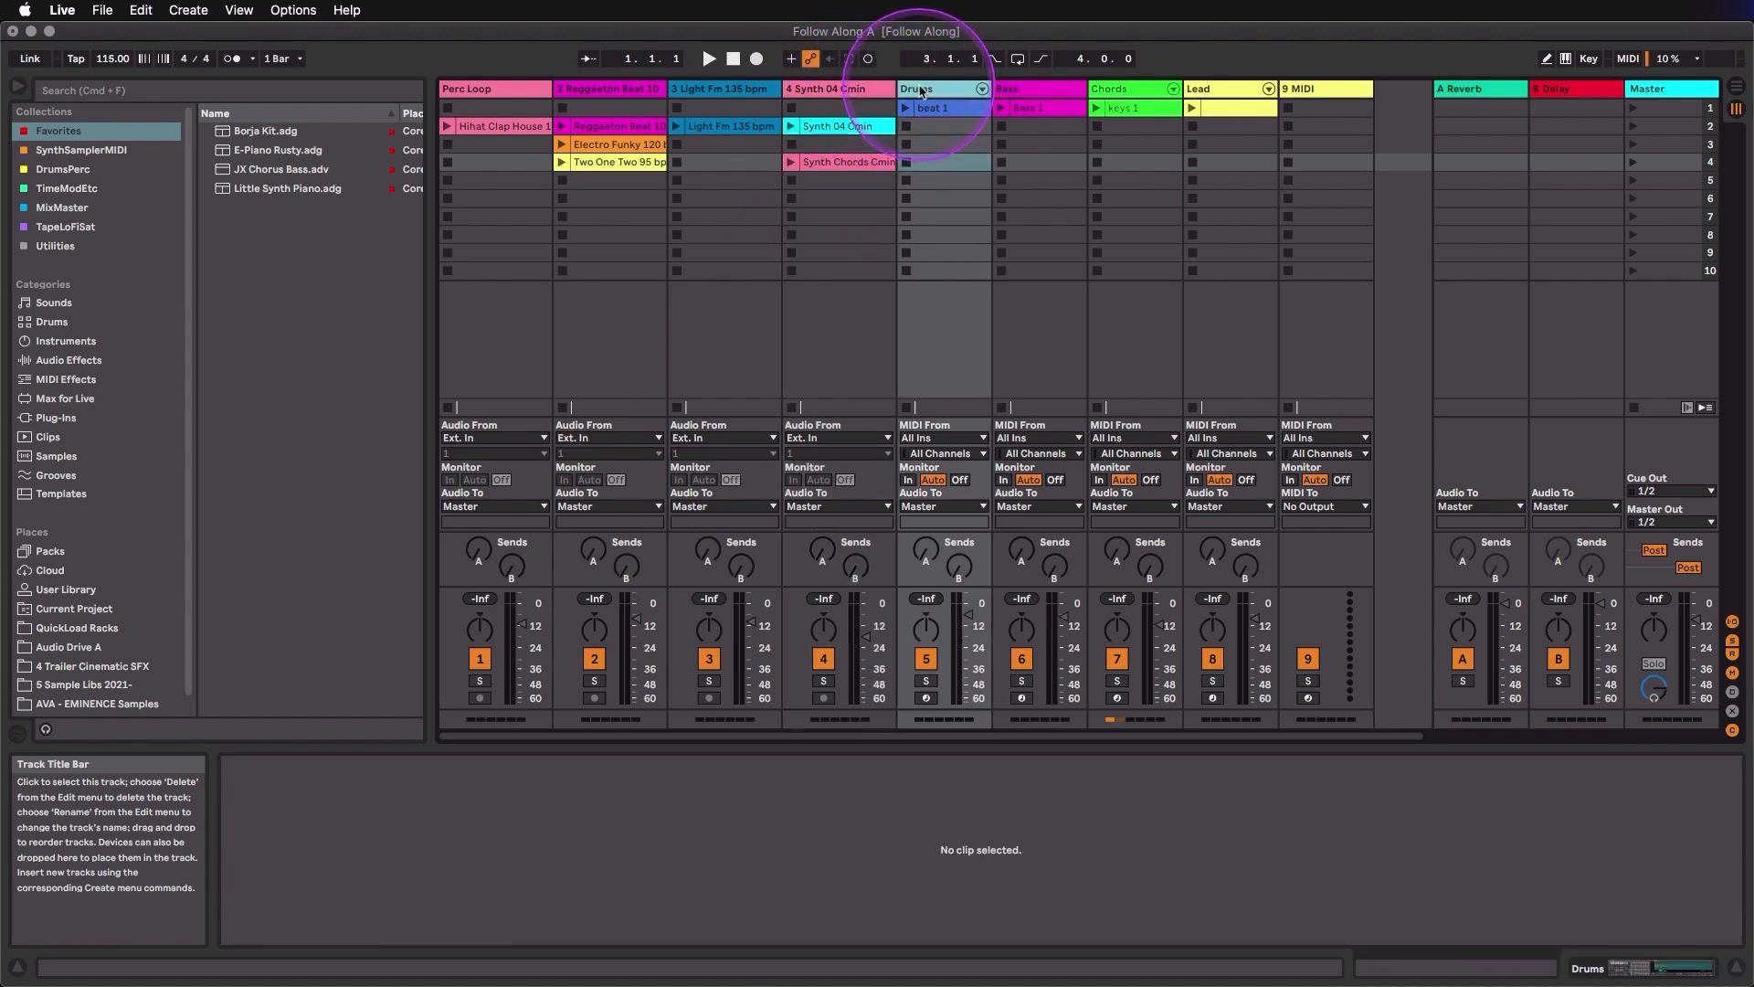
left_click(1023, 89)
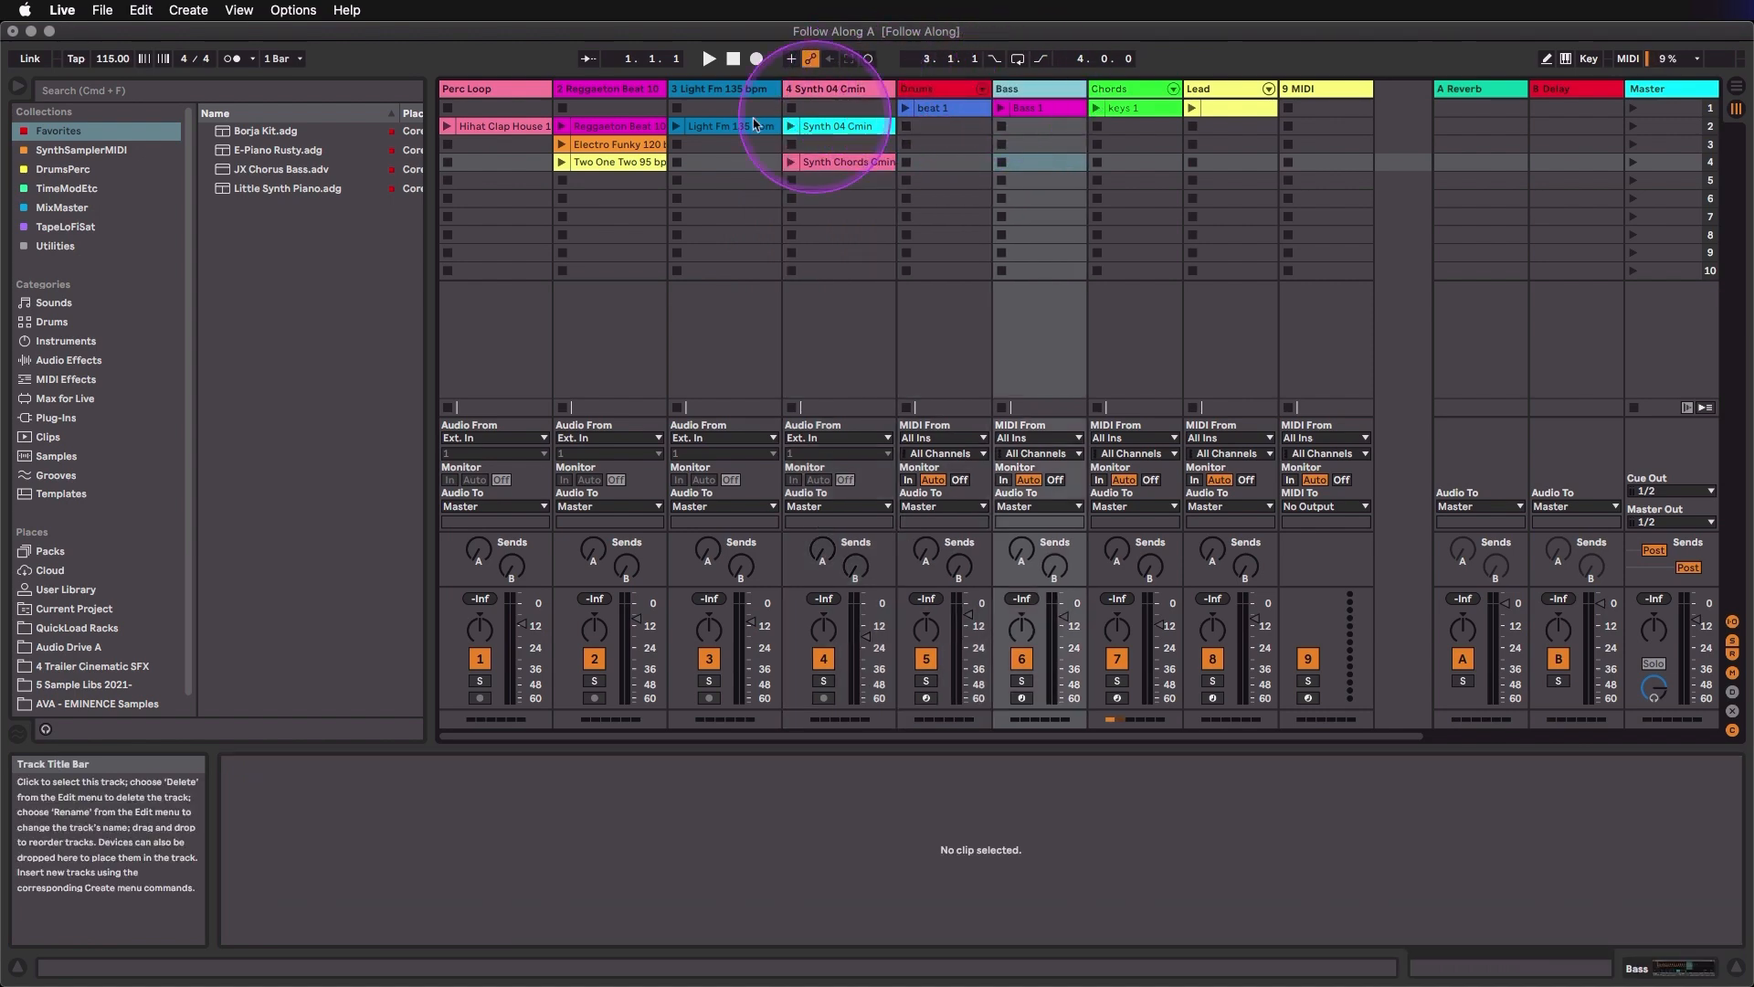
- Launch the Reggaeton Beat 105 bpm and Electro Funky 120 bpm clips on track 2 in turn, and go back to the Reggaeton clip
left_click(562, 127)
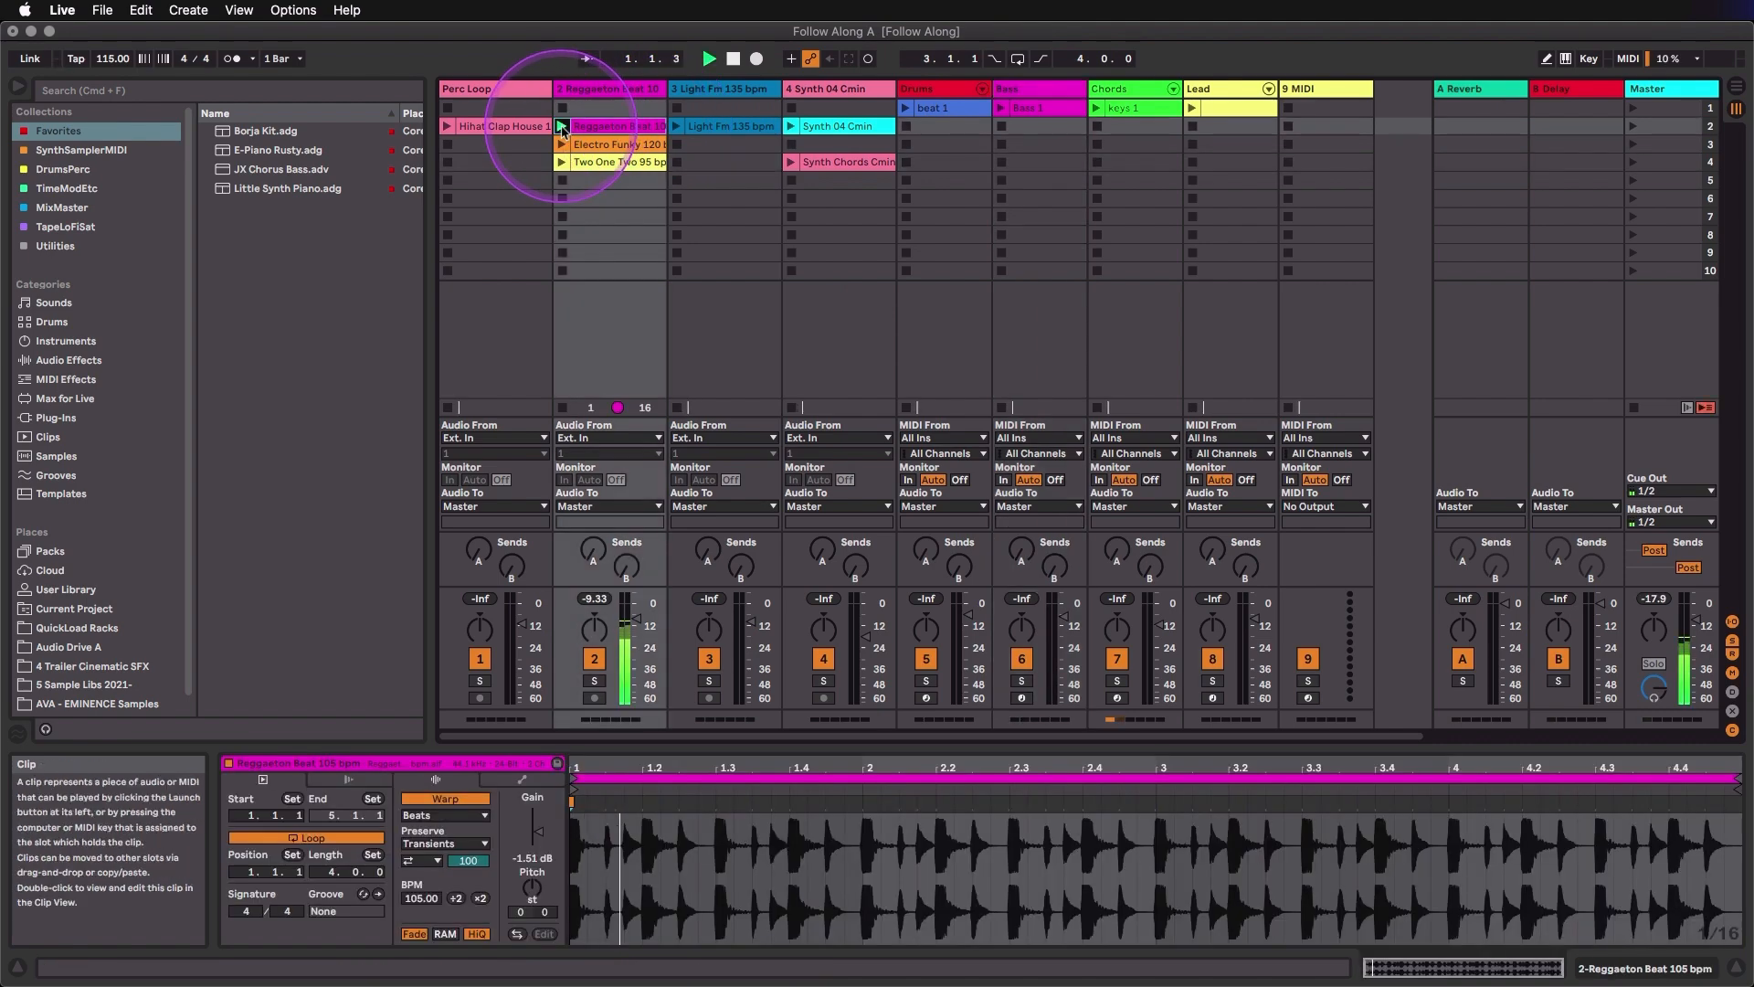
left_click(562, 145)
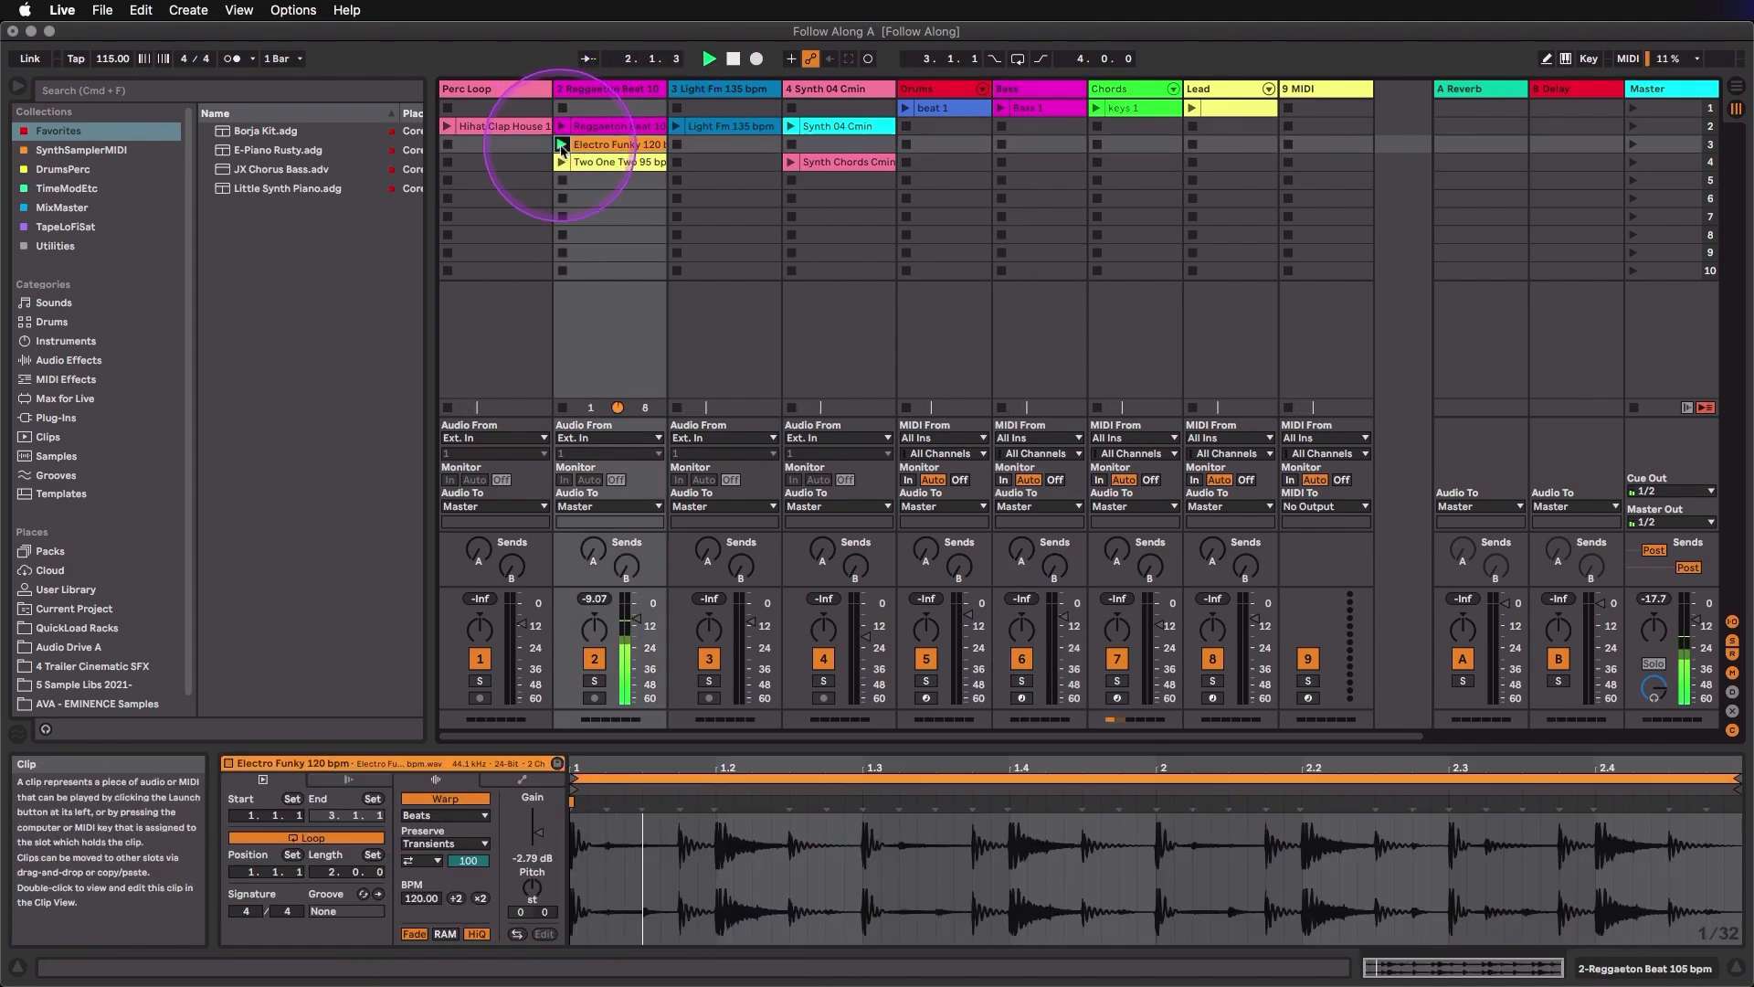
left_click(562, 127)
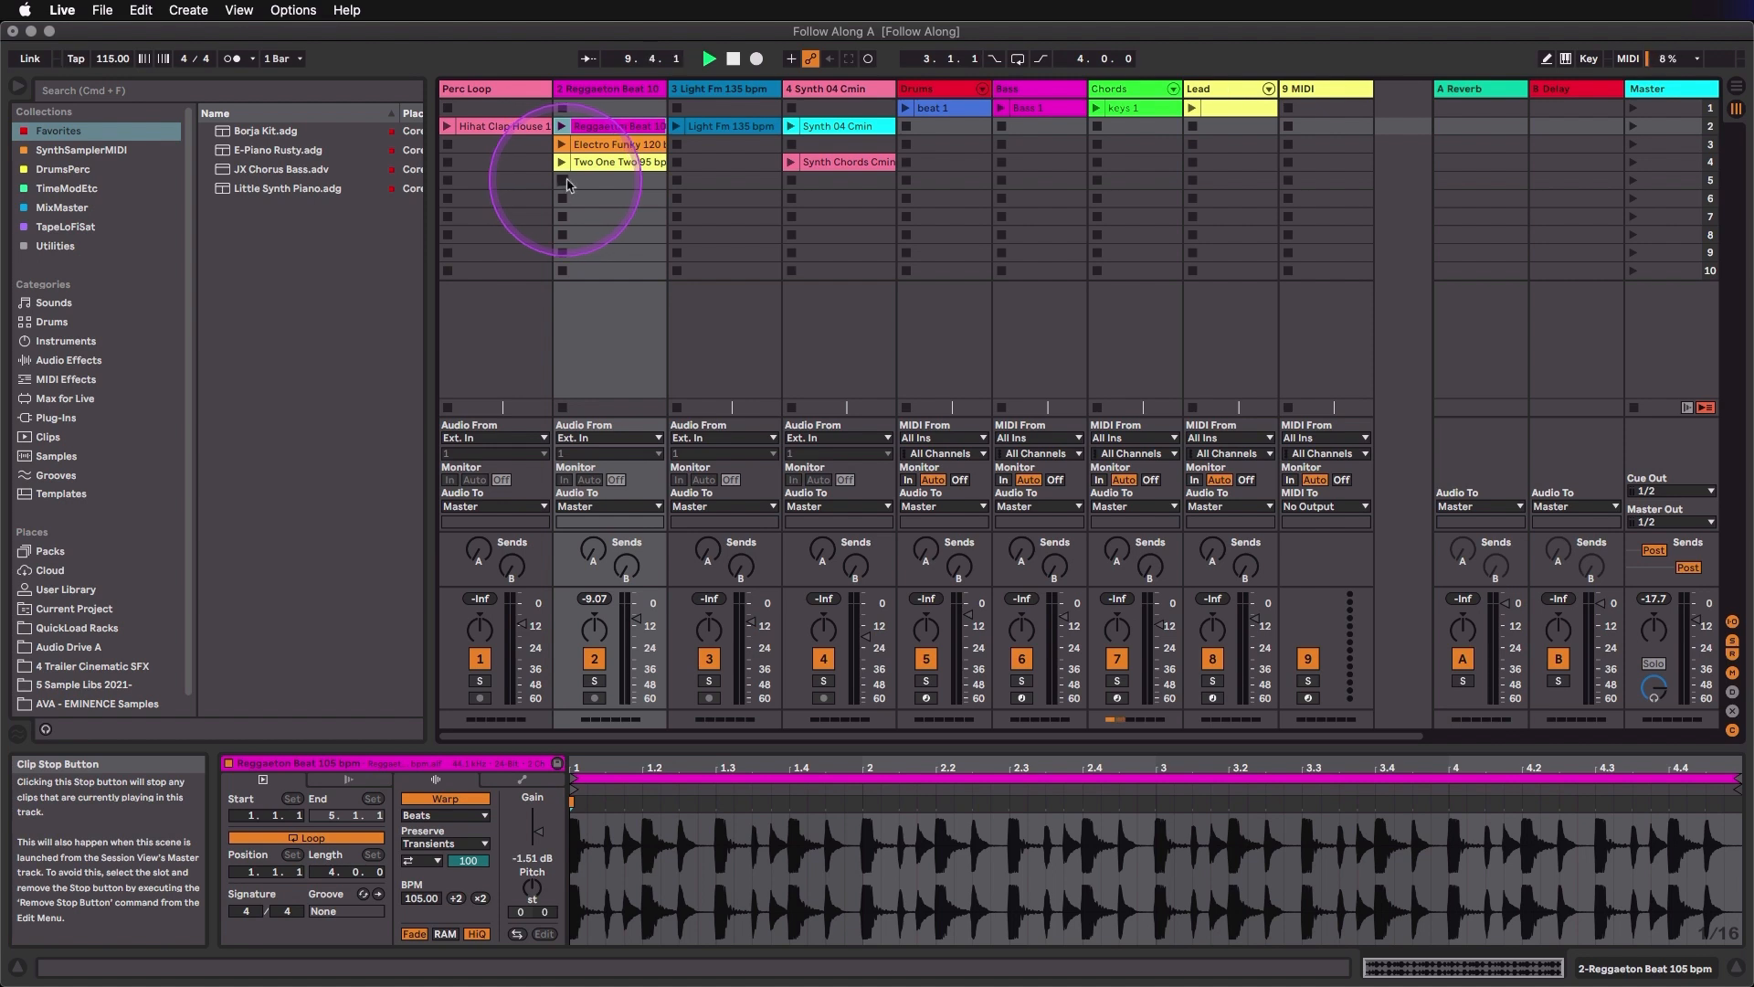
- Locate the Reggaeton Beat track in both the Session and Arrangement Views, ending in the Session View
left_click(625, 96)
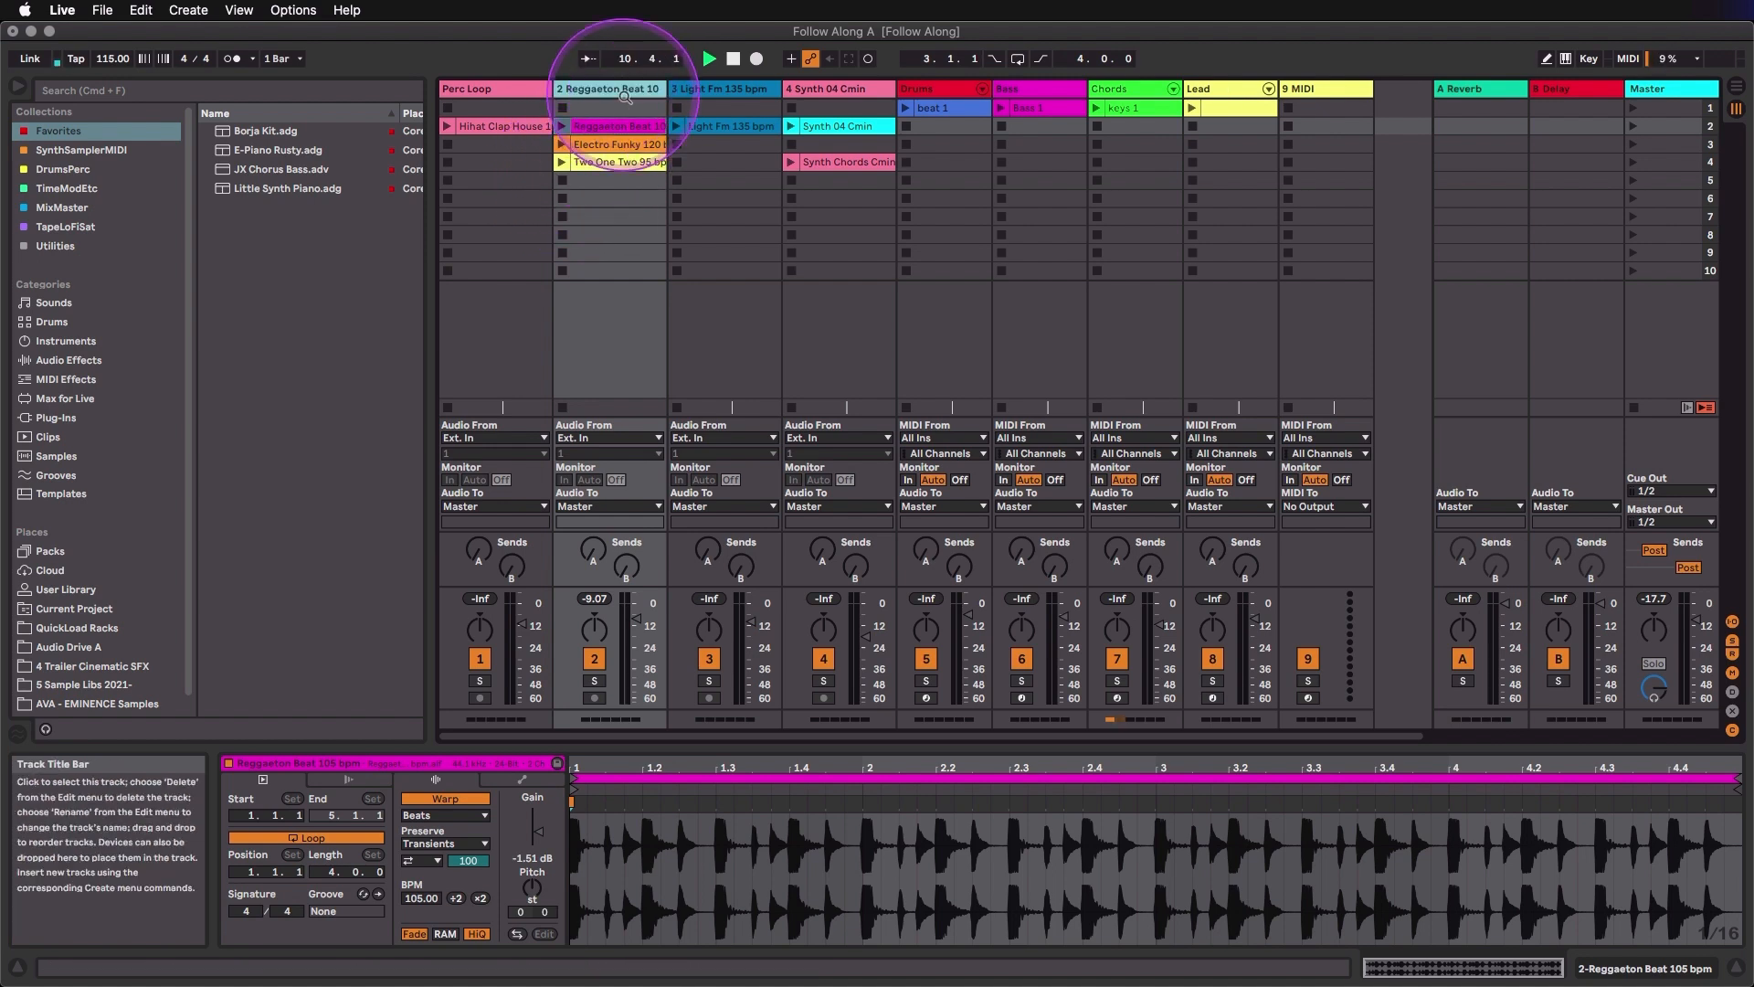
key("Tab")
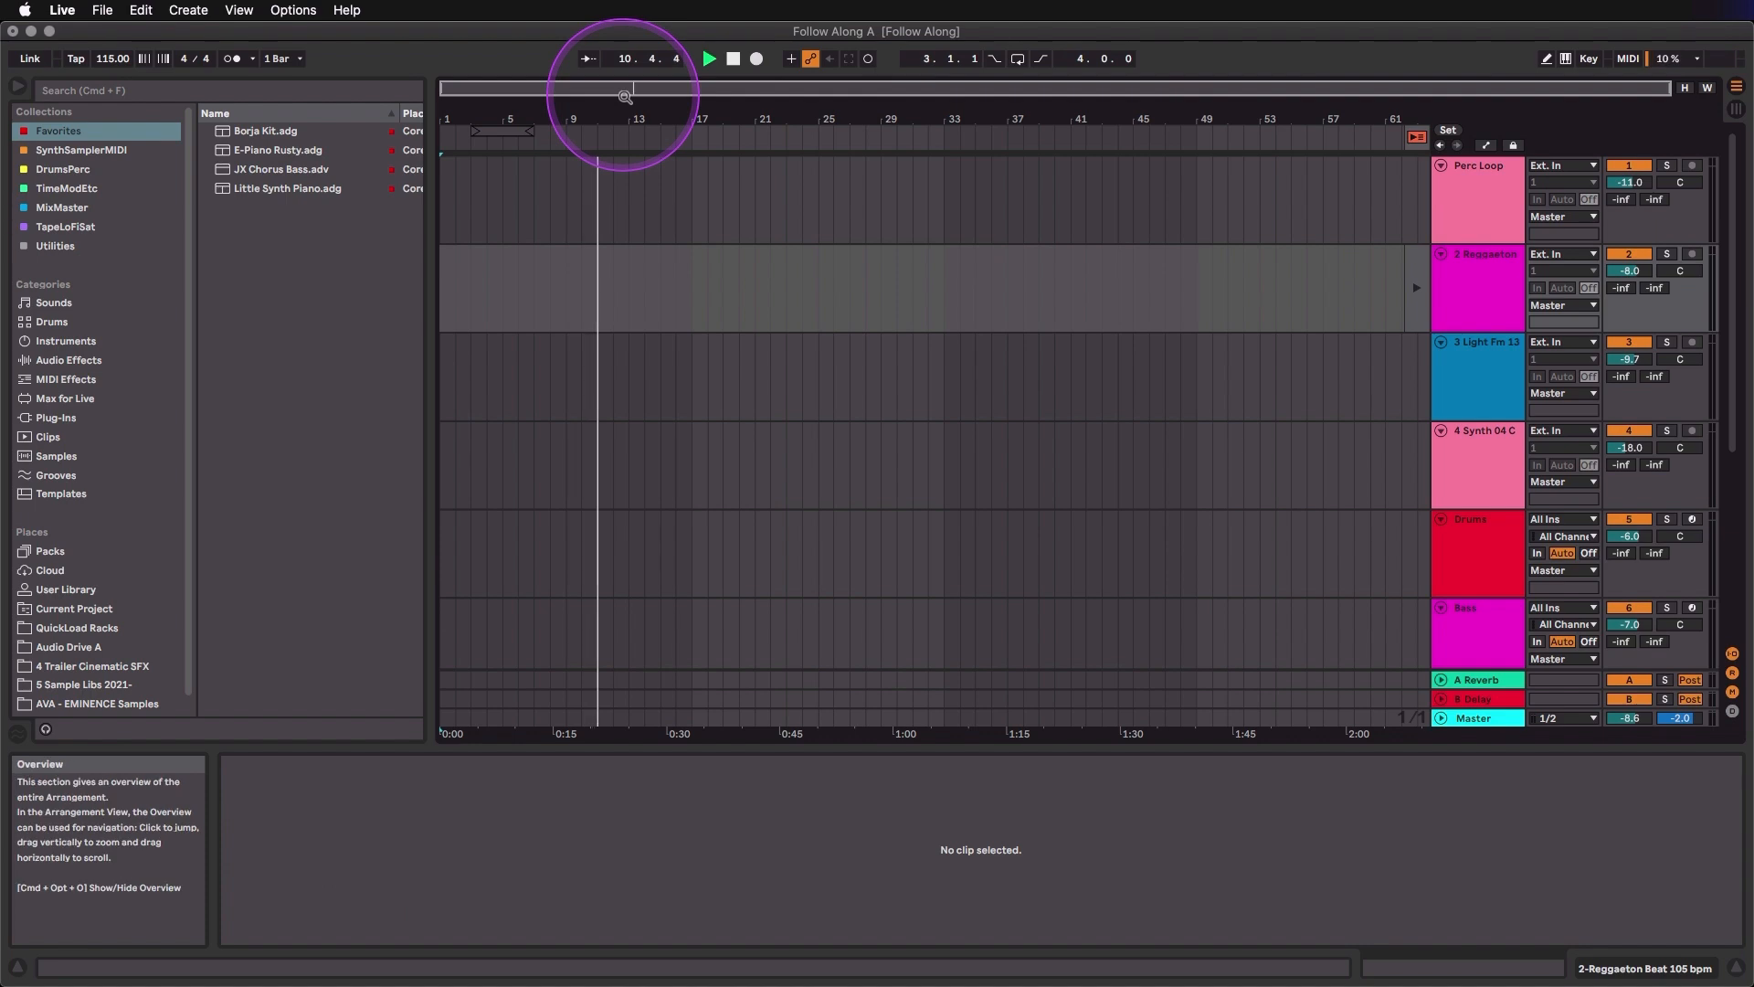
left_click(1495, 256)
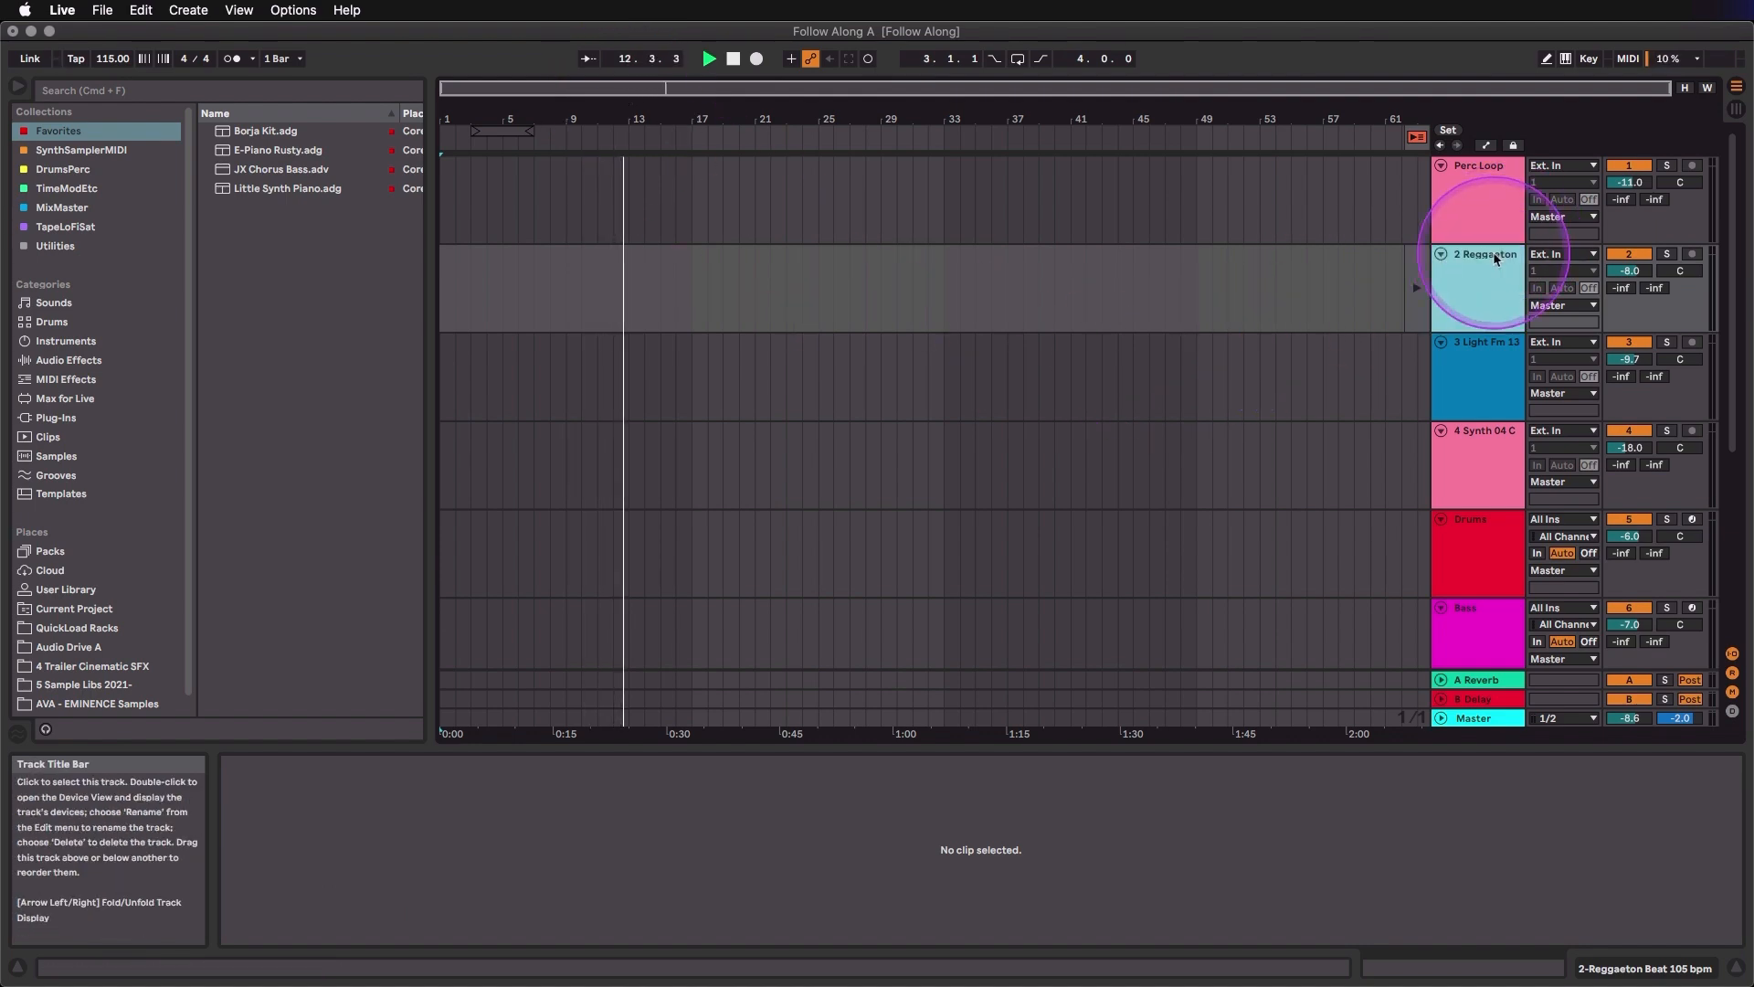
left_click(1490, 186)
key("Tab")
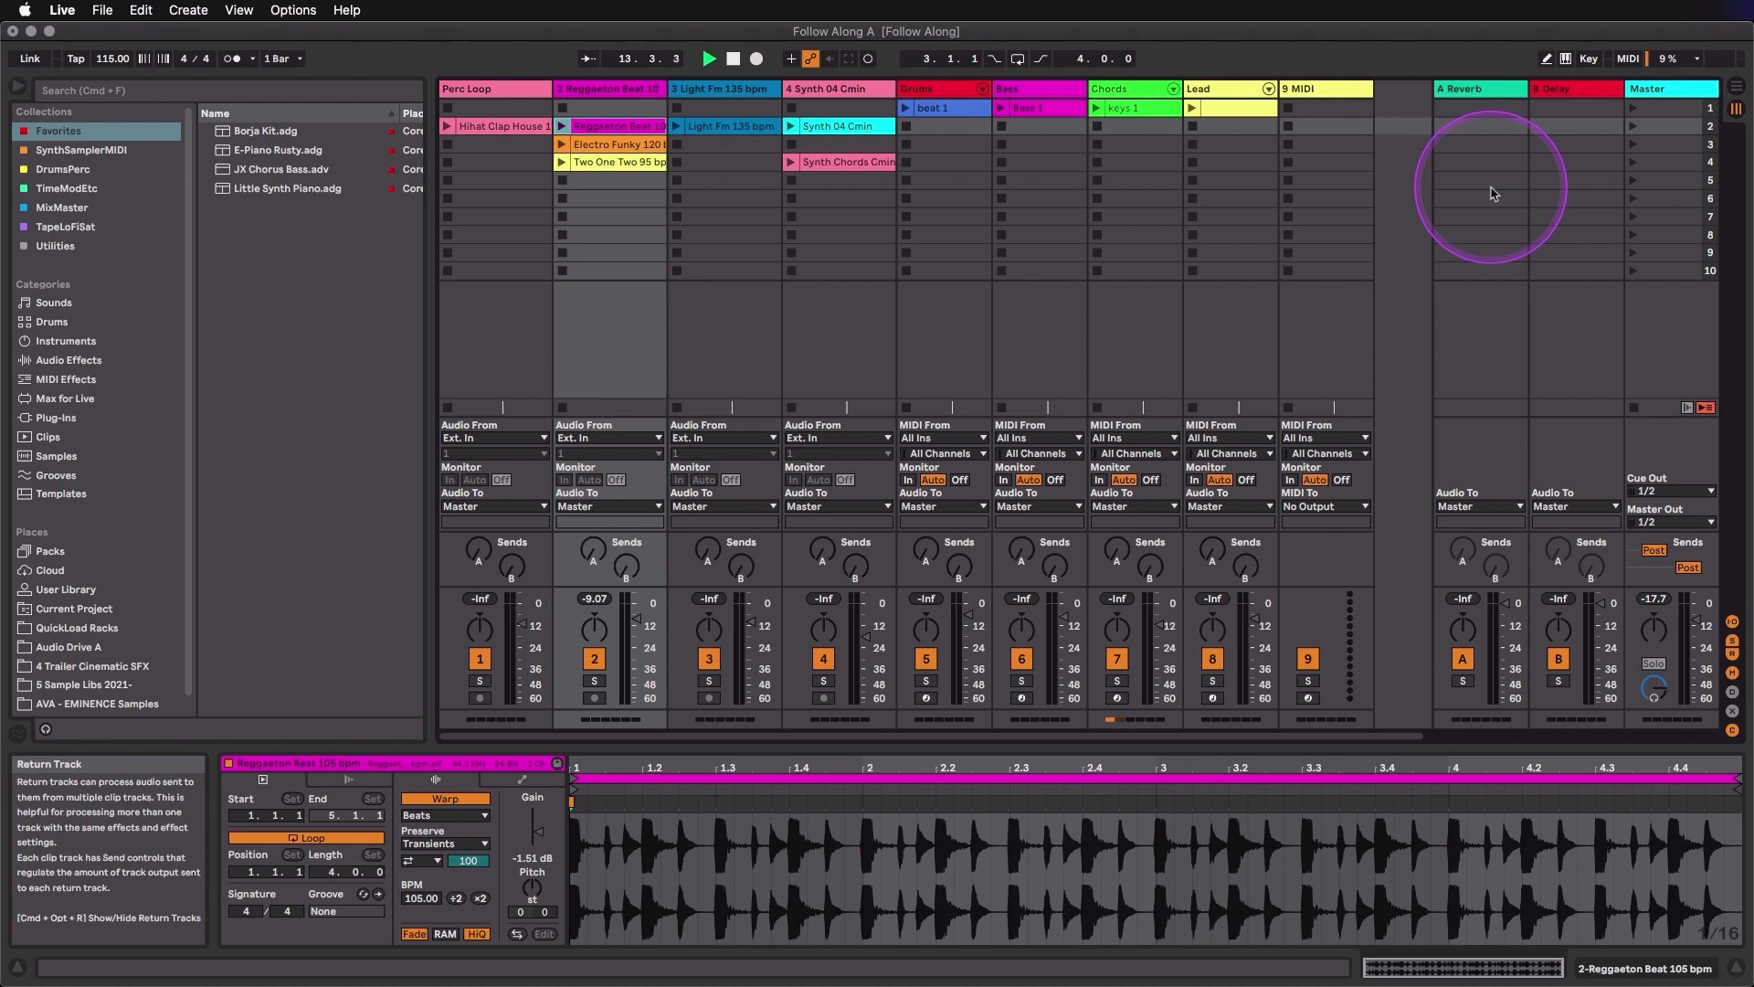
- Play the Reggaeton Beat 105 bpm and Electro Funky 120 bpm clips on track 2 in turn and stop the track's clip playback
left_click(559, 132)
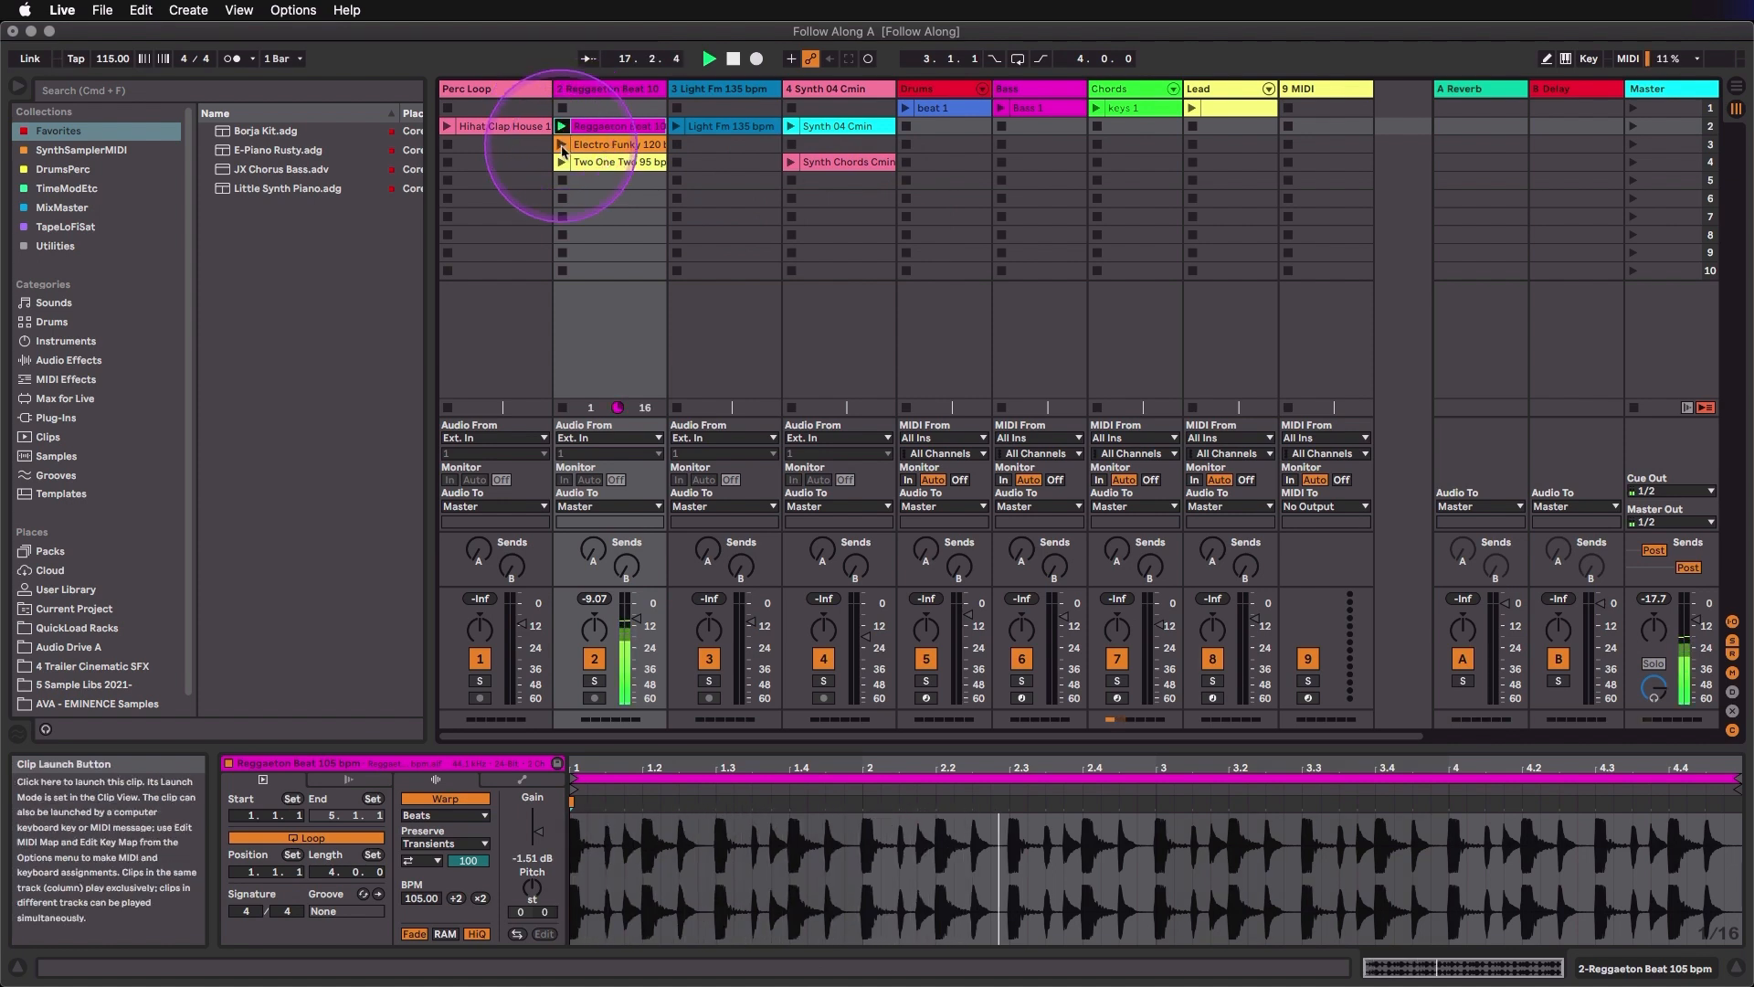
left_click(562, 147)
key("Tab")
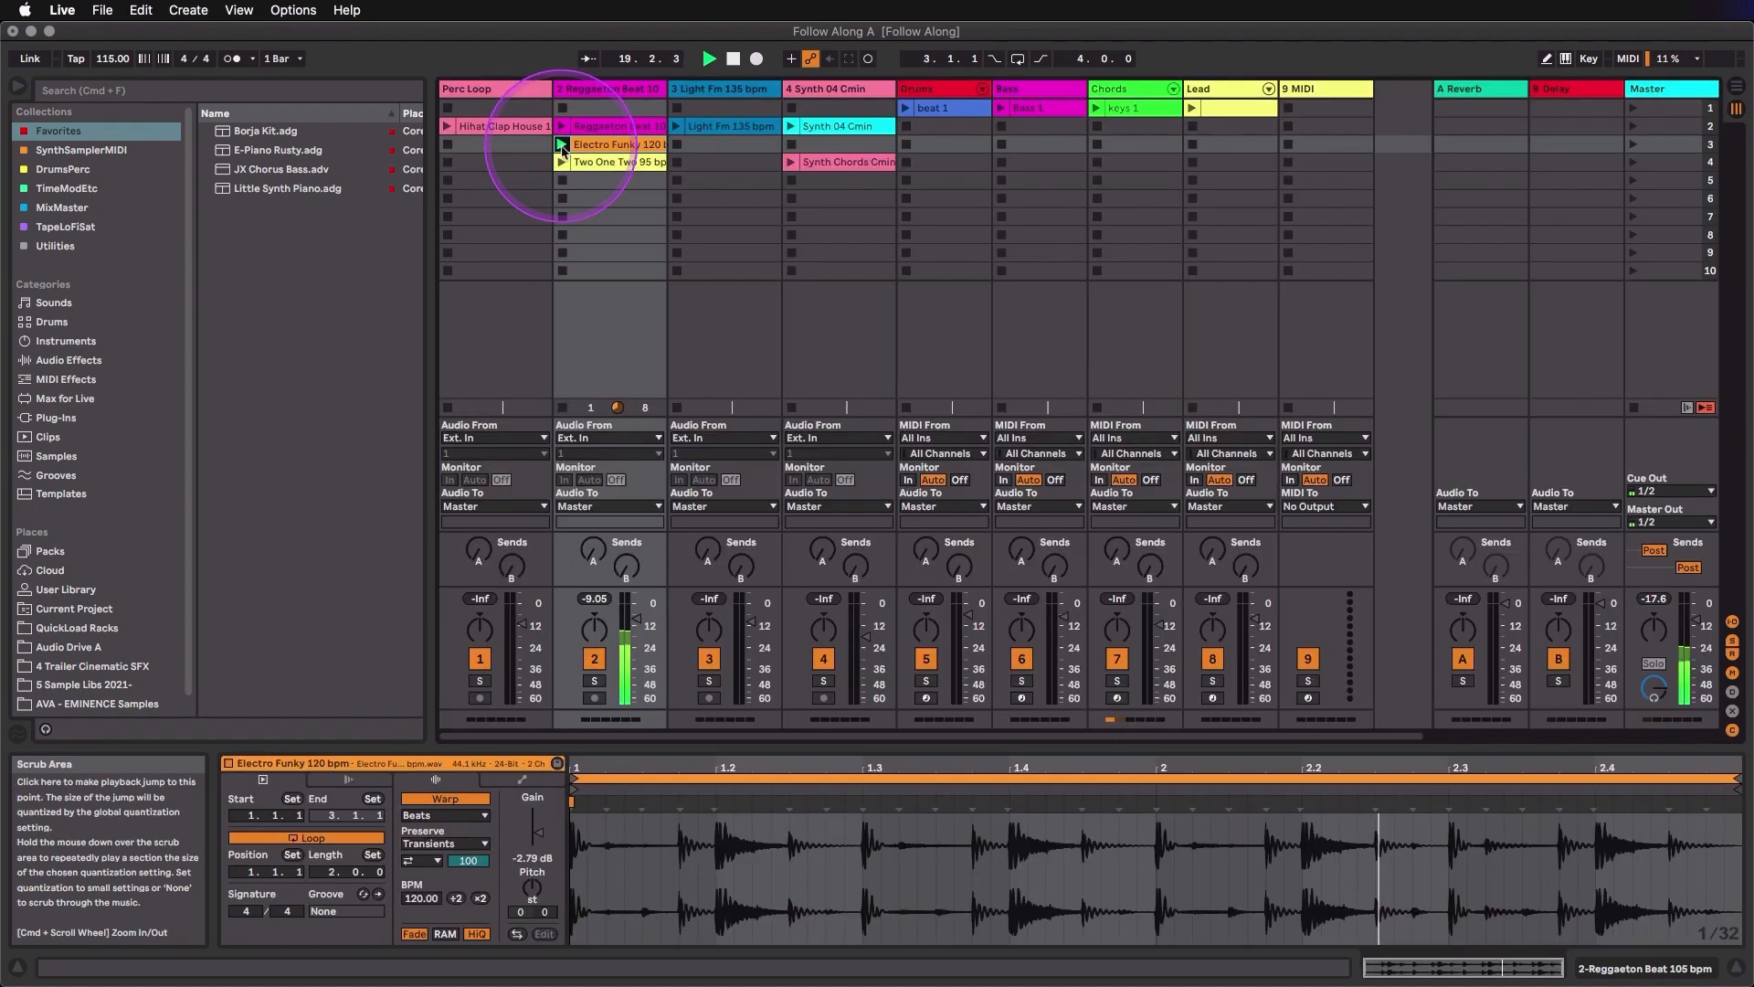
key("Tab")
left_click(563, 183)
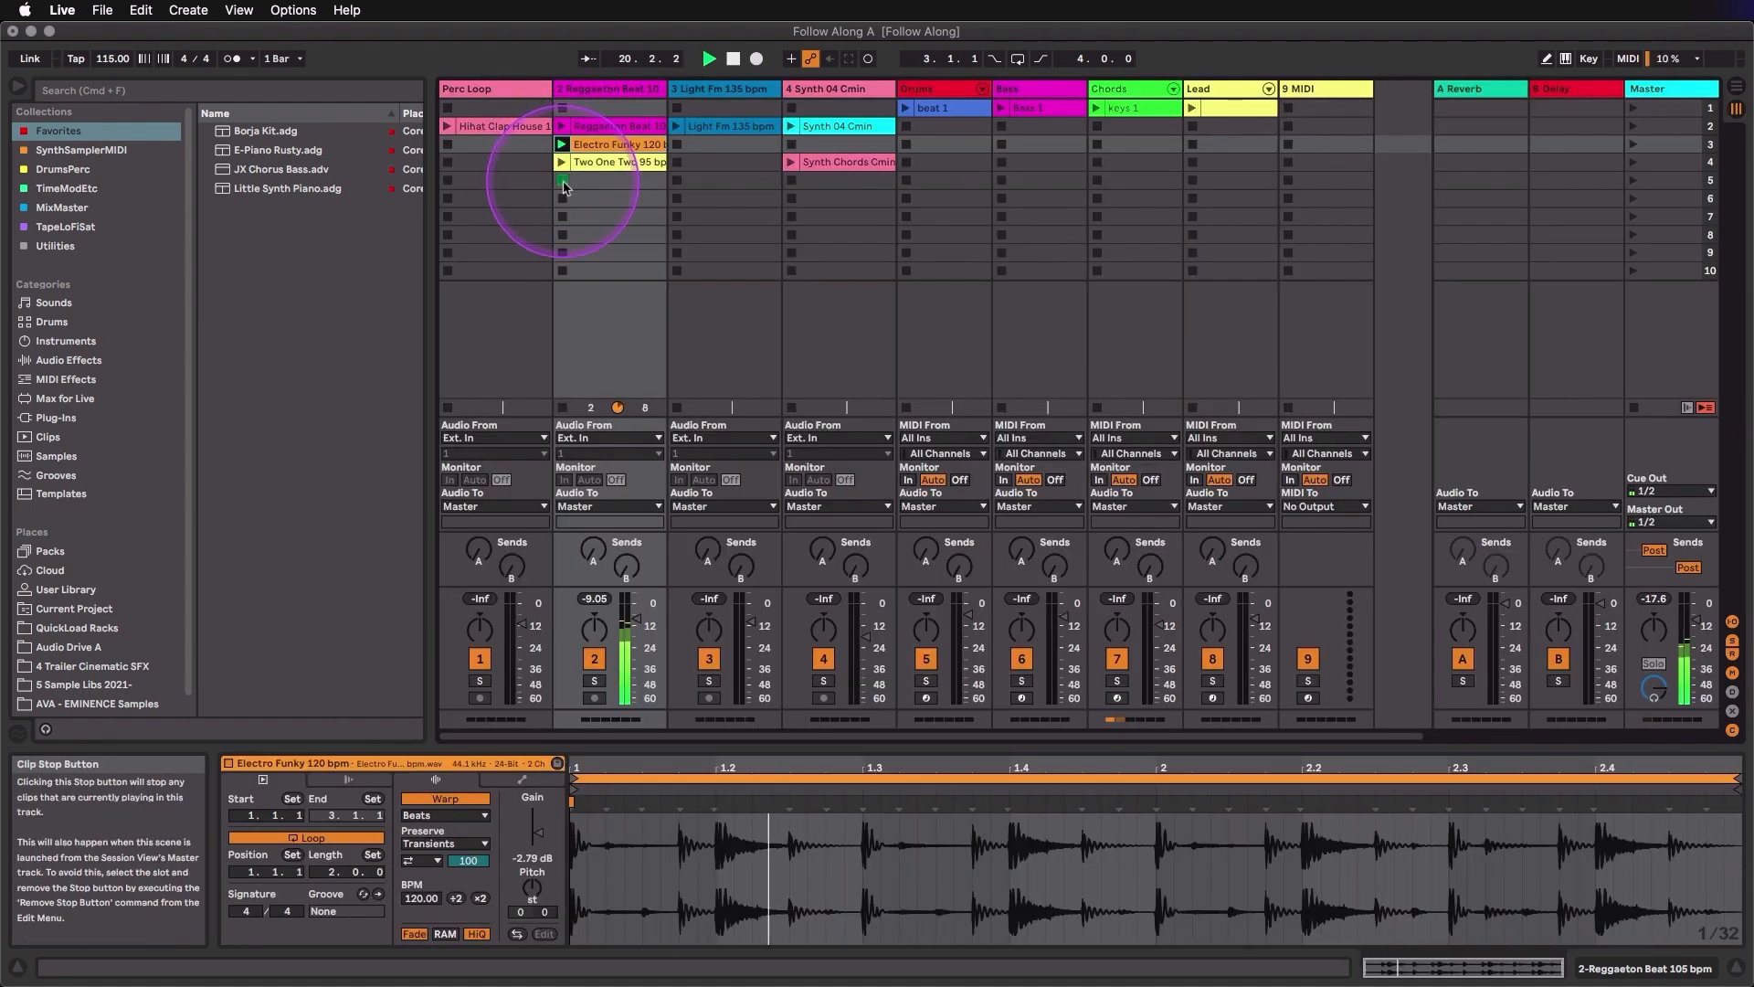
- Check track 2's lane in the Arrangement View, return to the Session View and relaunch the Reggaeton Beat 105 bpm clip
key("Tab")
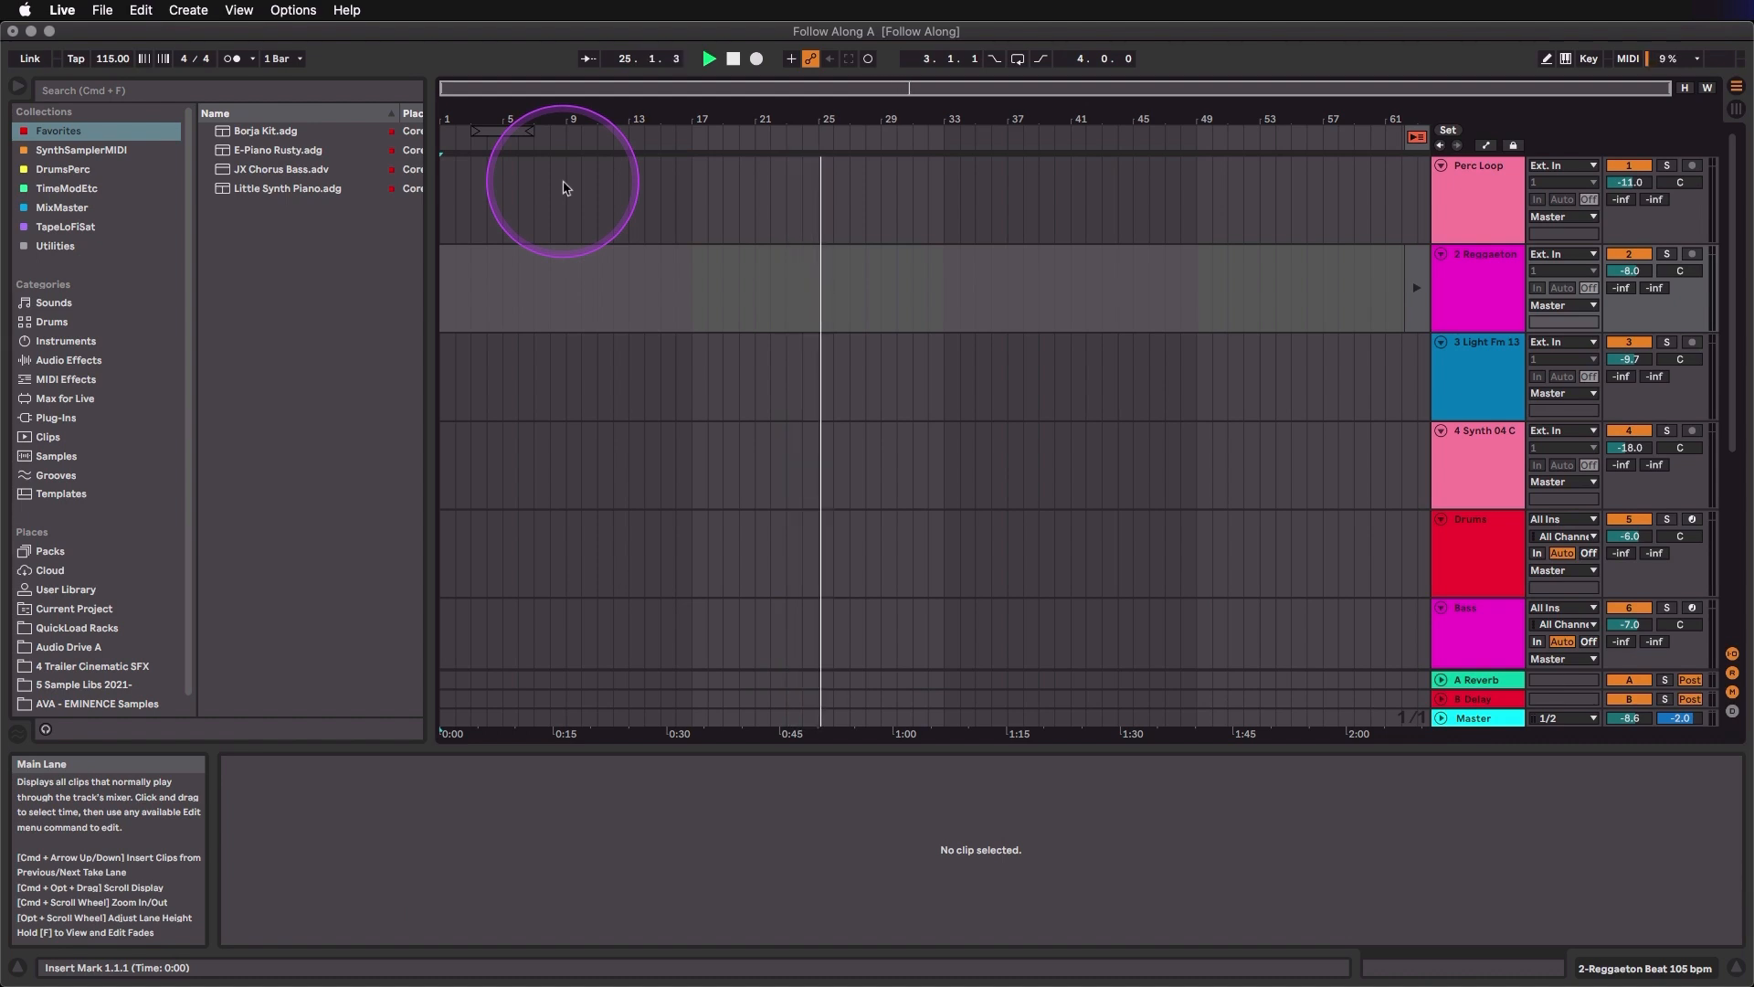
key("Tab")
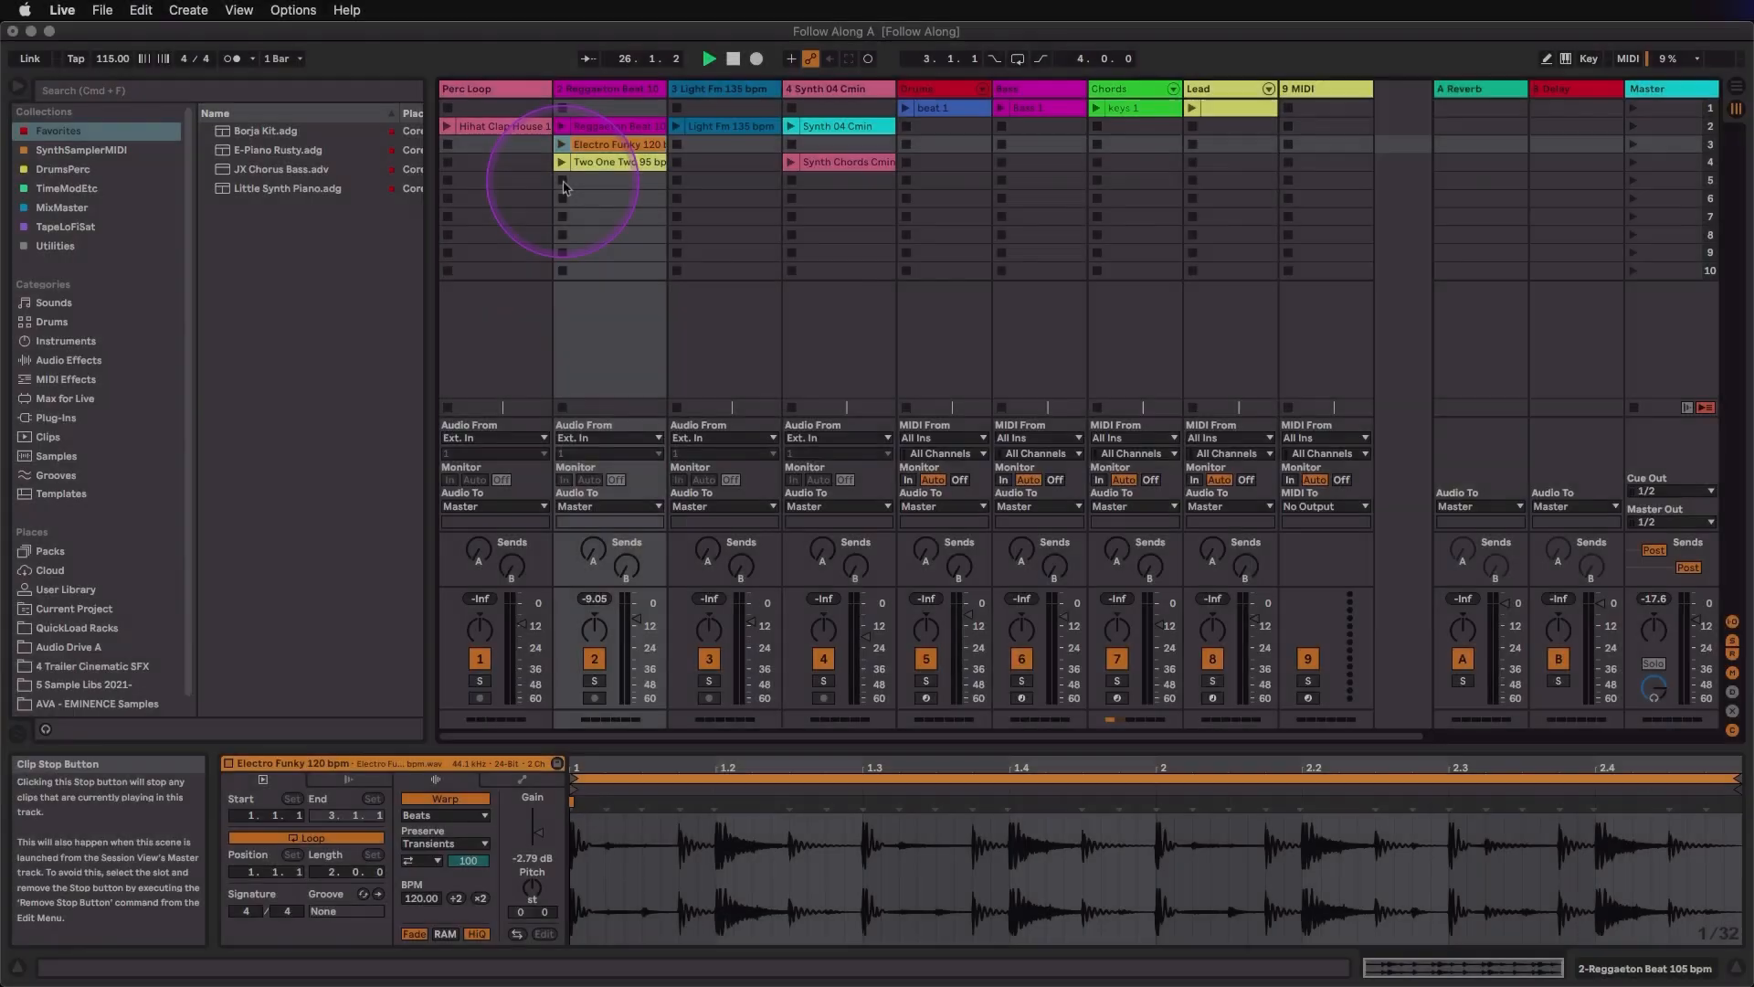
left_click(562, 127)
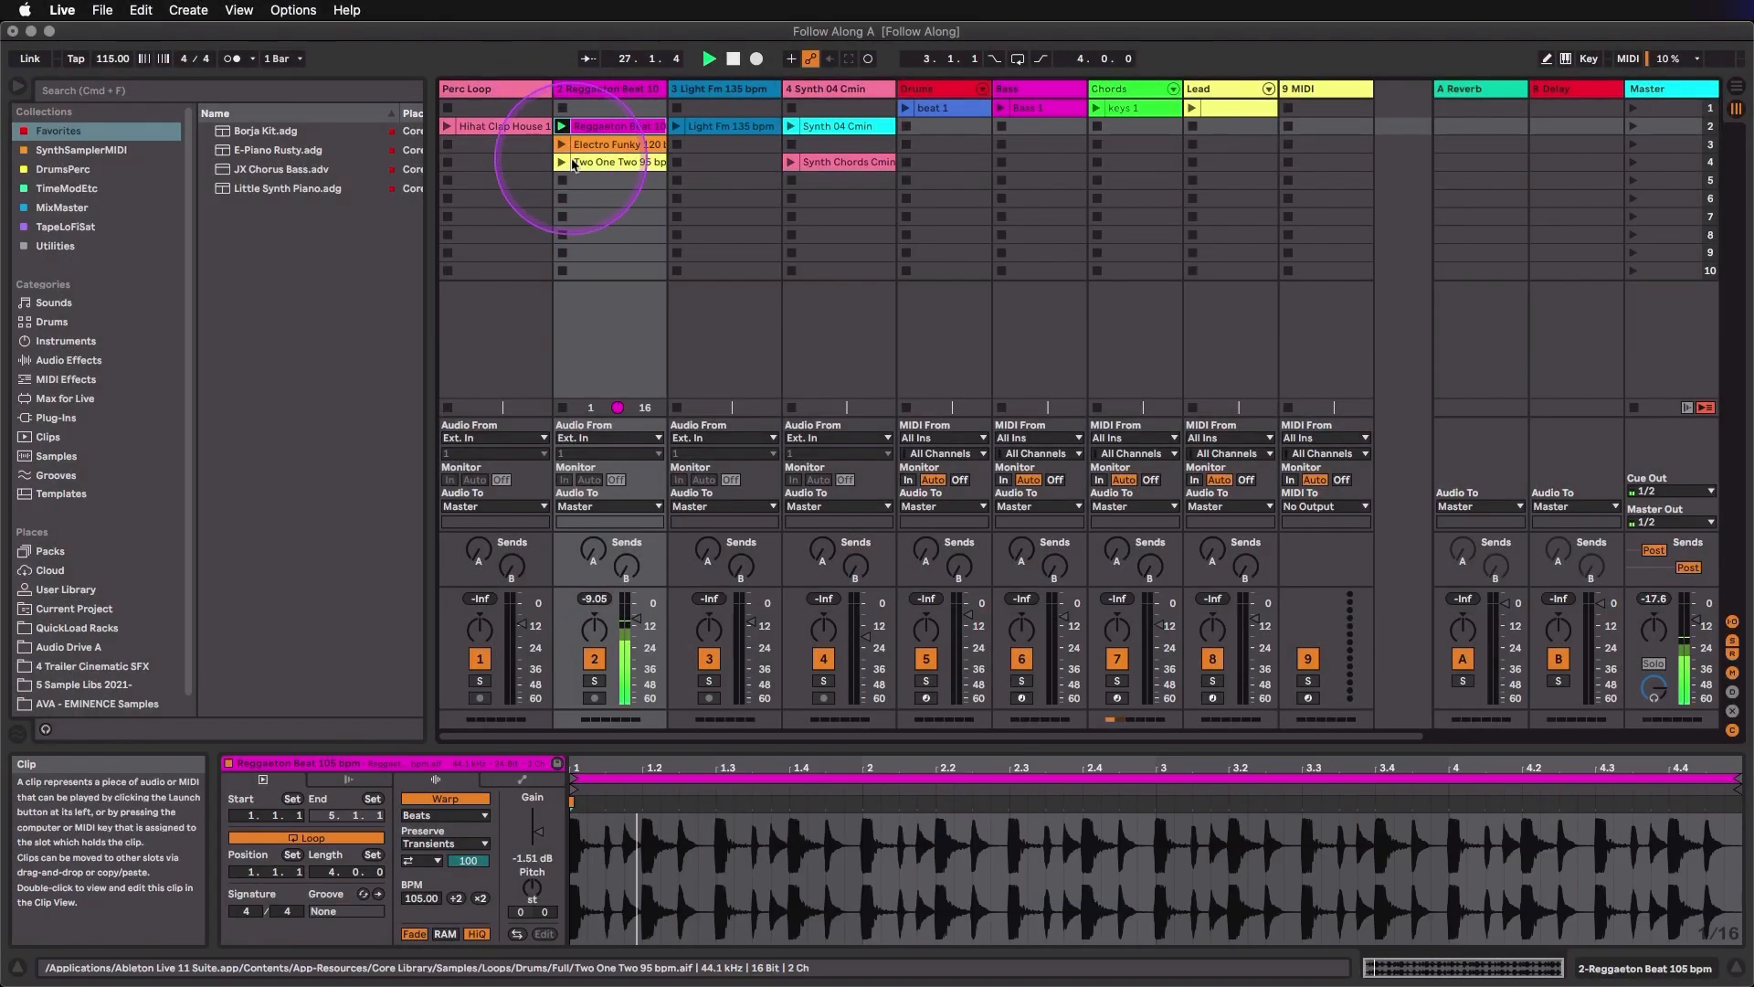
- Lower track 2's volume to -inf in the Arrangement View, and raise it again with the track's fader in the Session View
key("Tab")
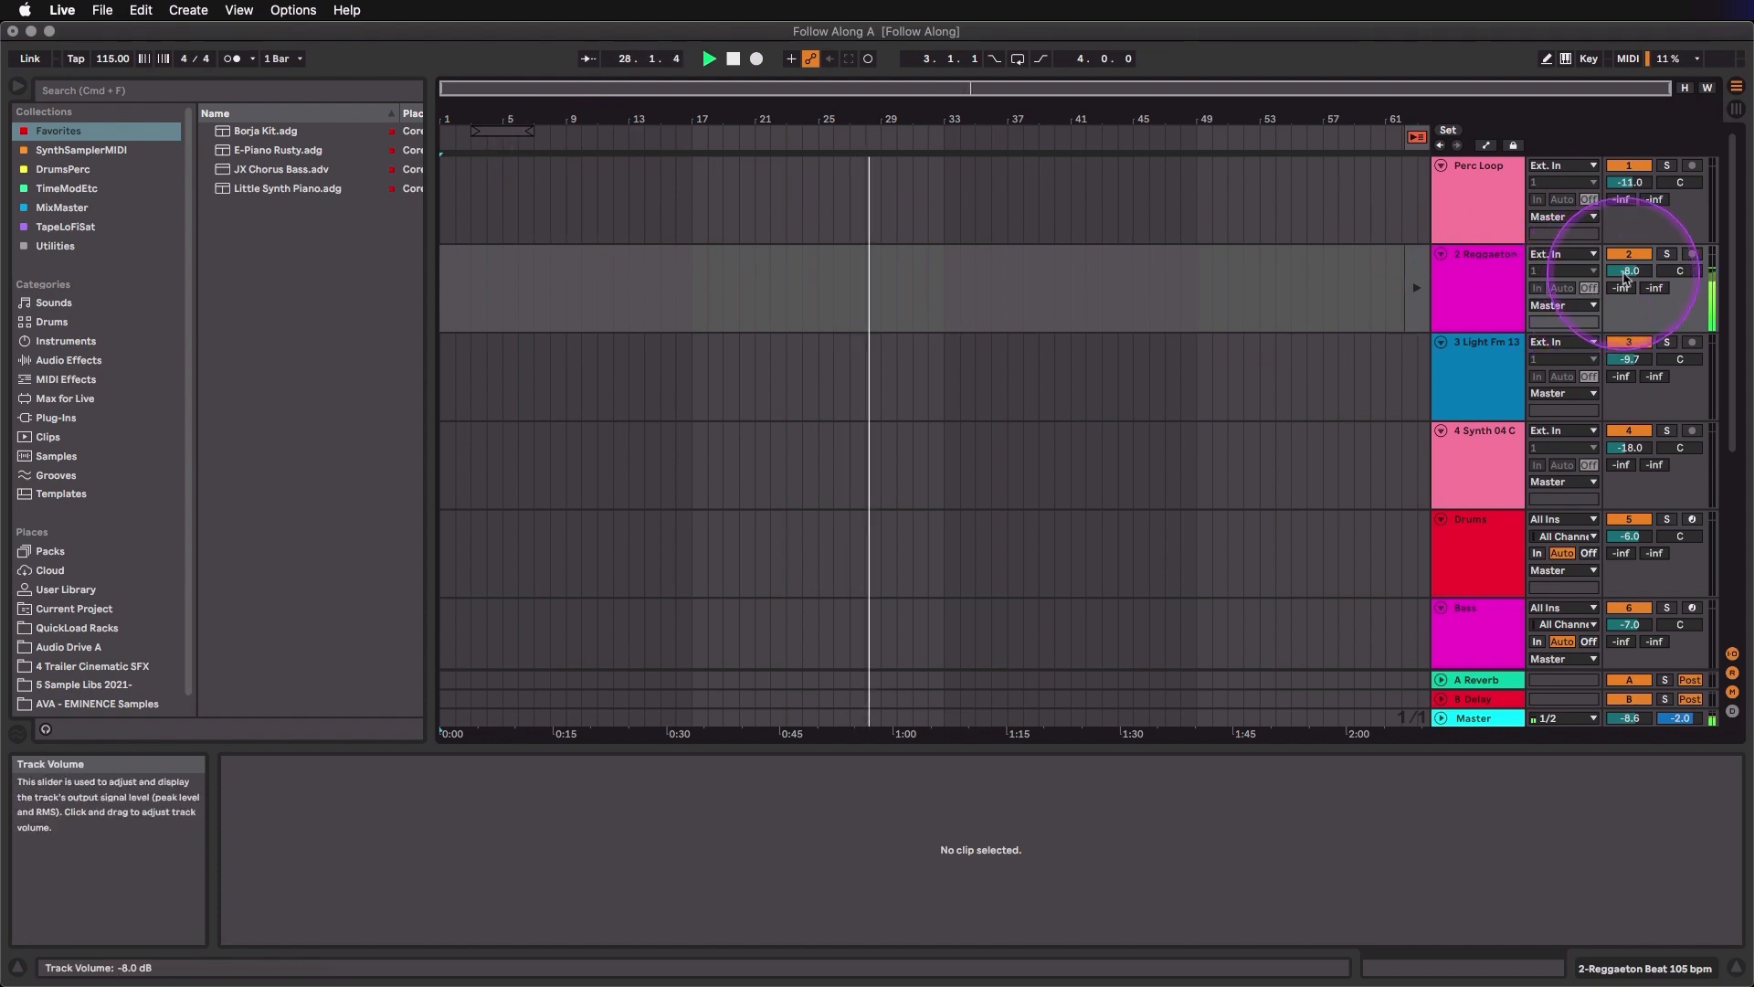
left_click_drag(1630, 271, 1627, 281)
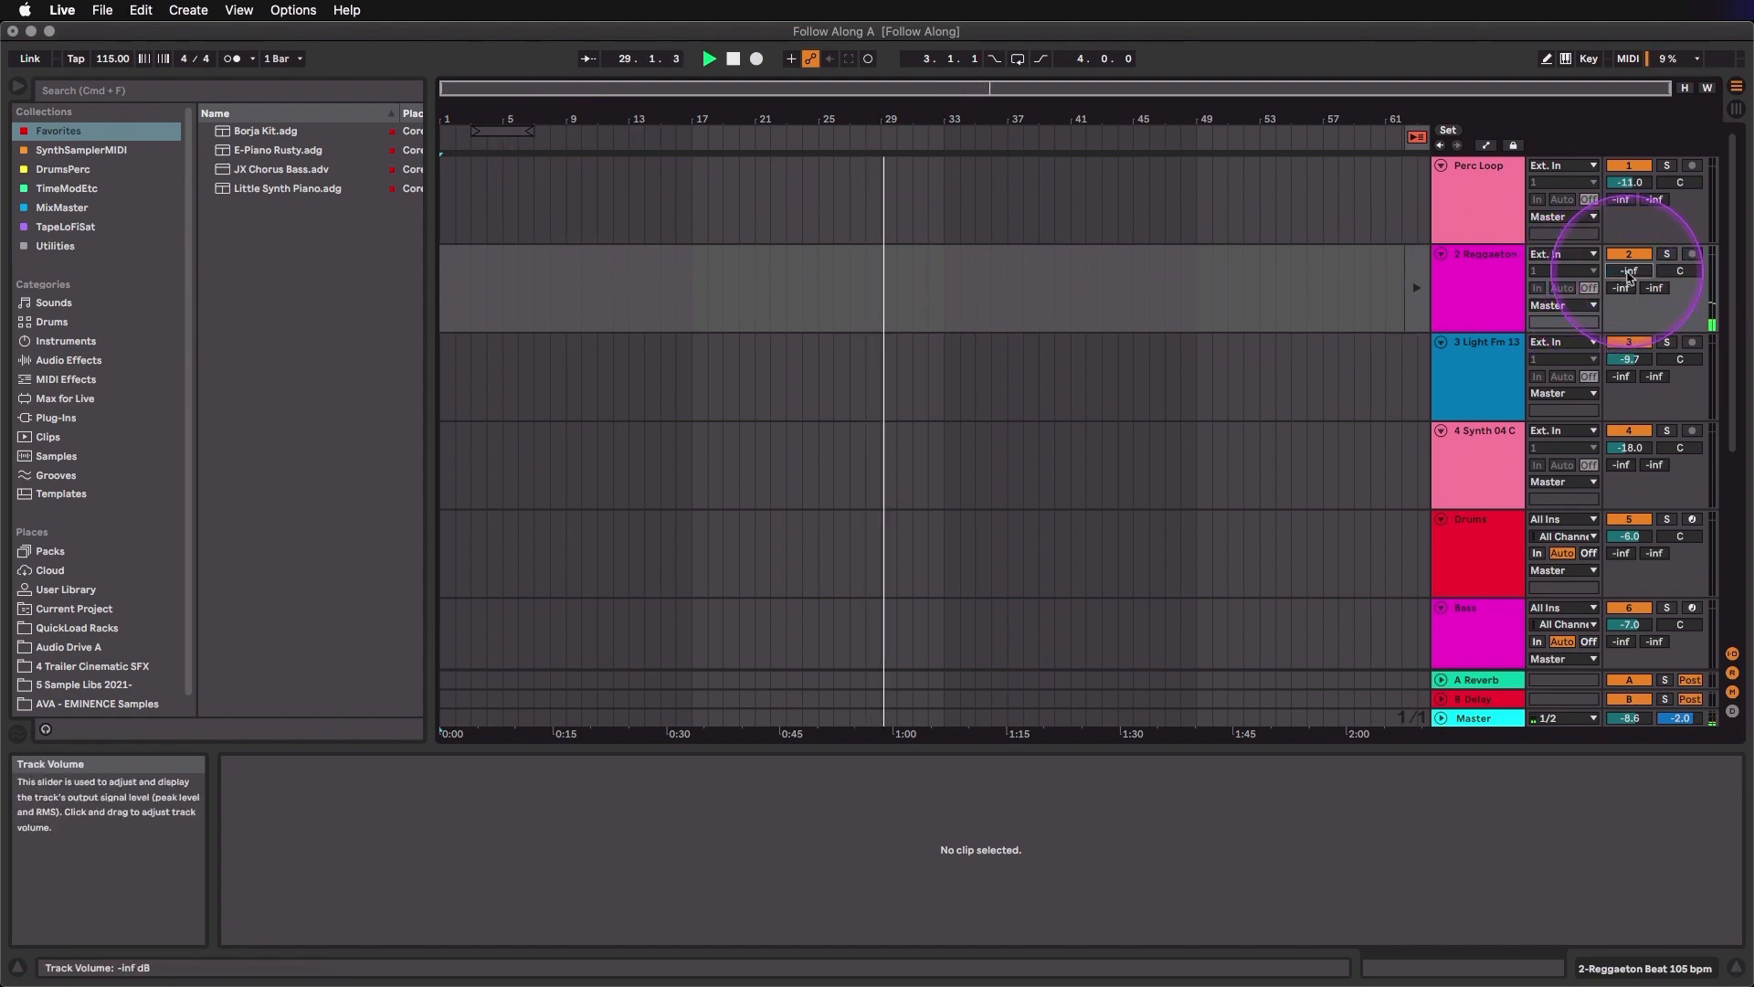
key("Tab")
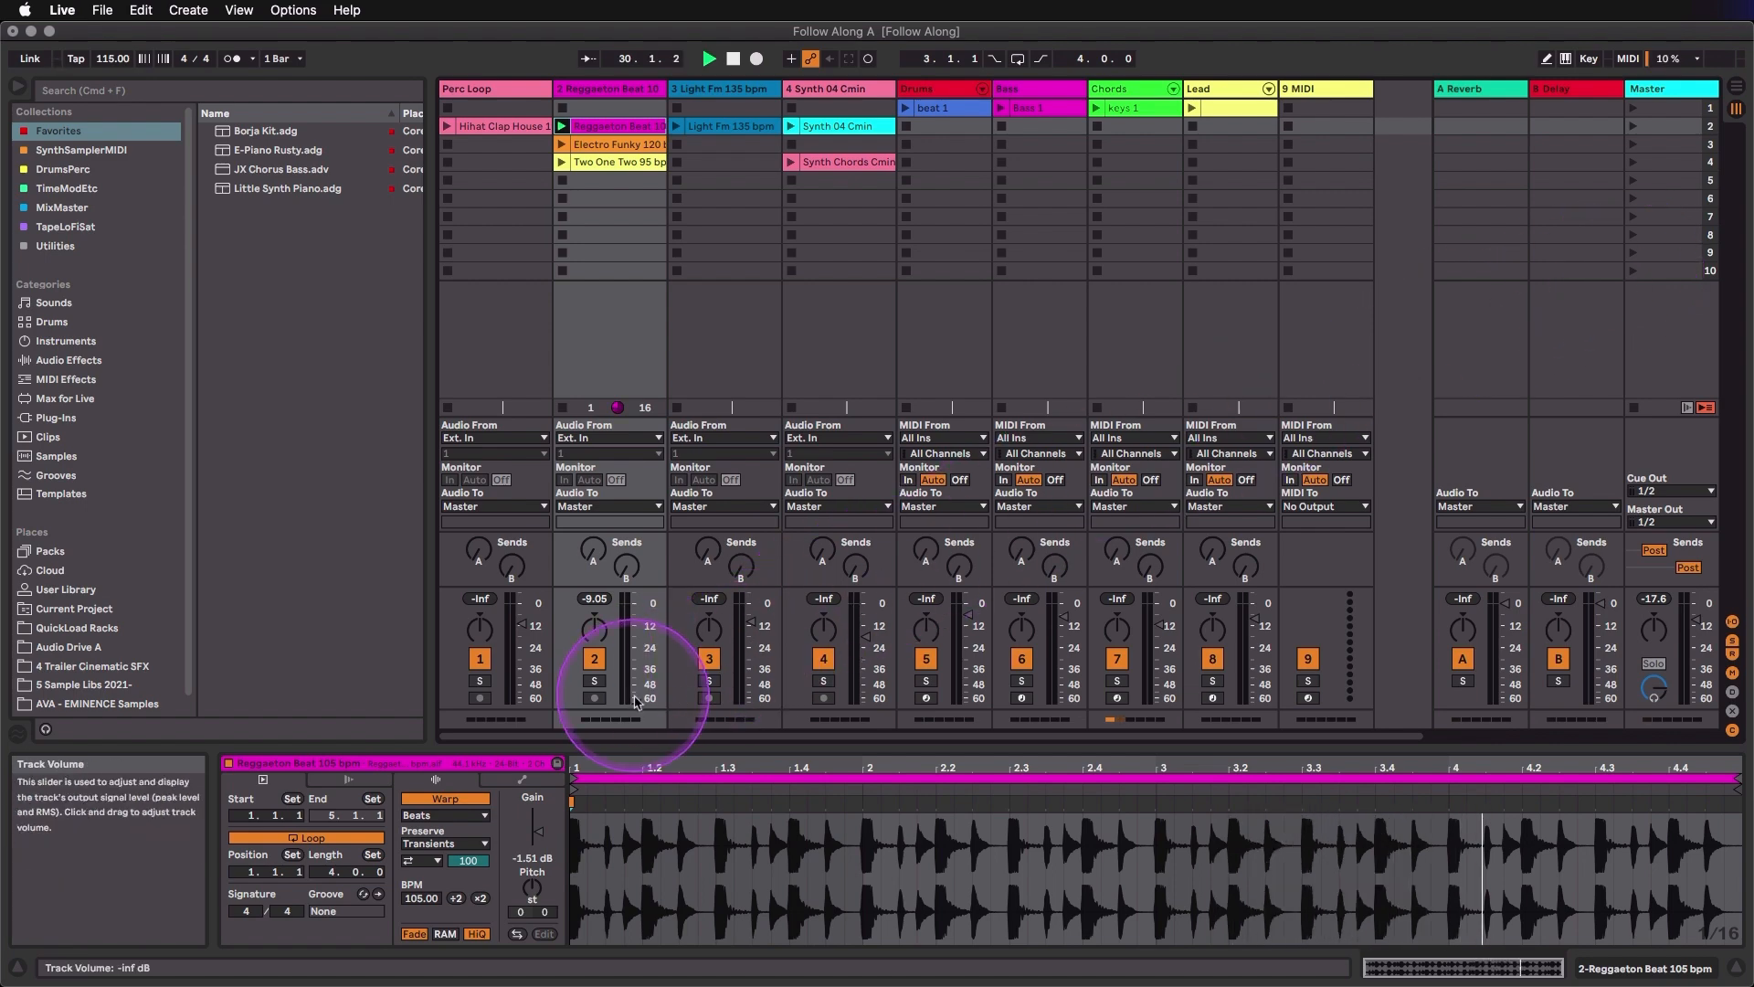
left_click_drag(627, 704, 639, 611)
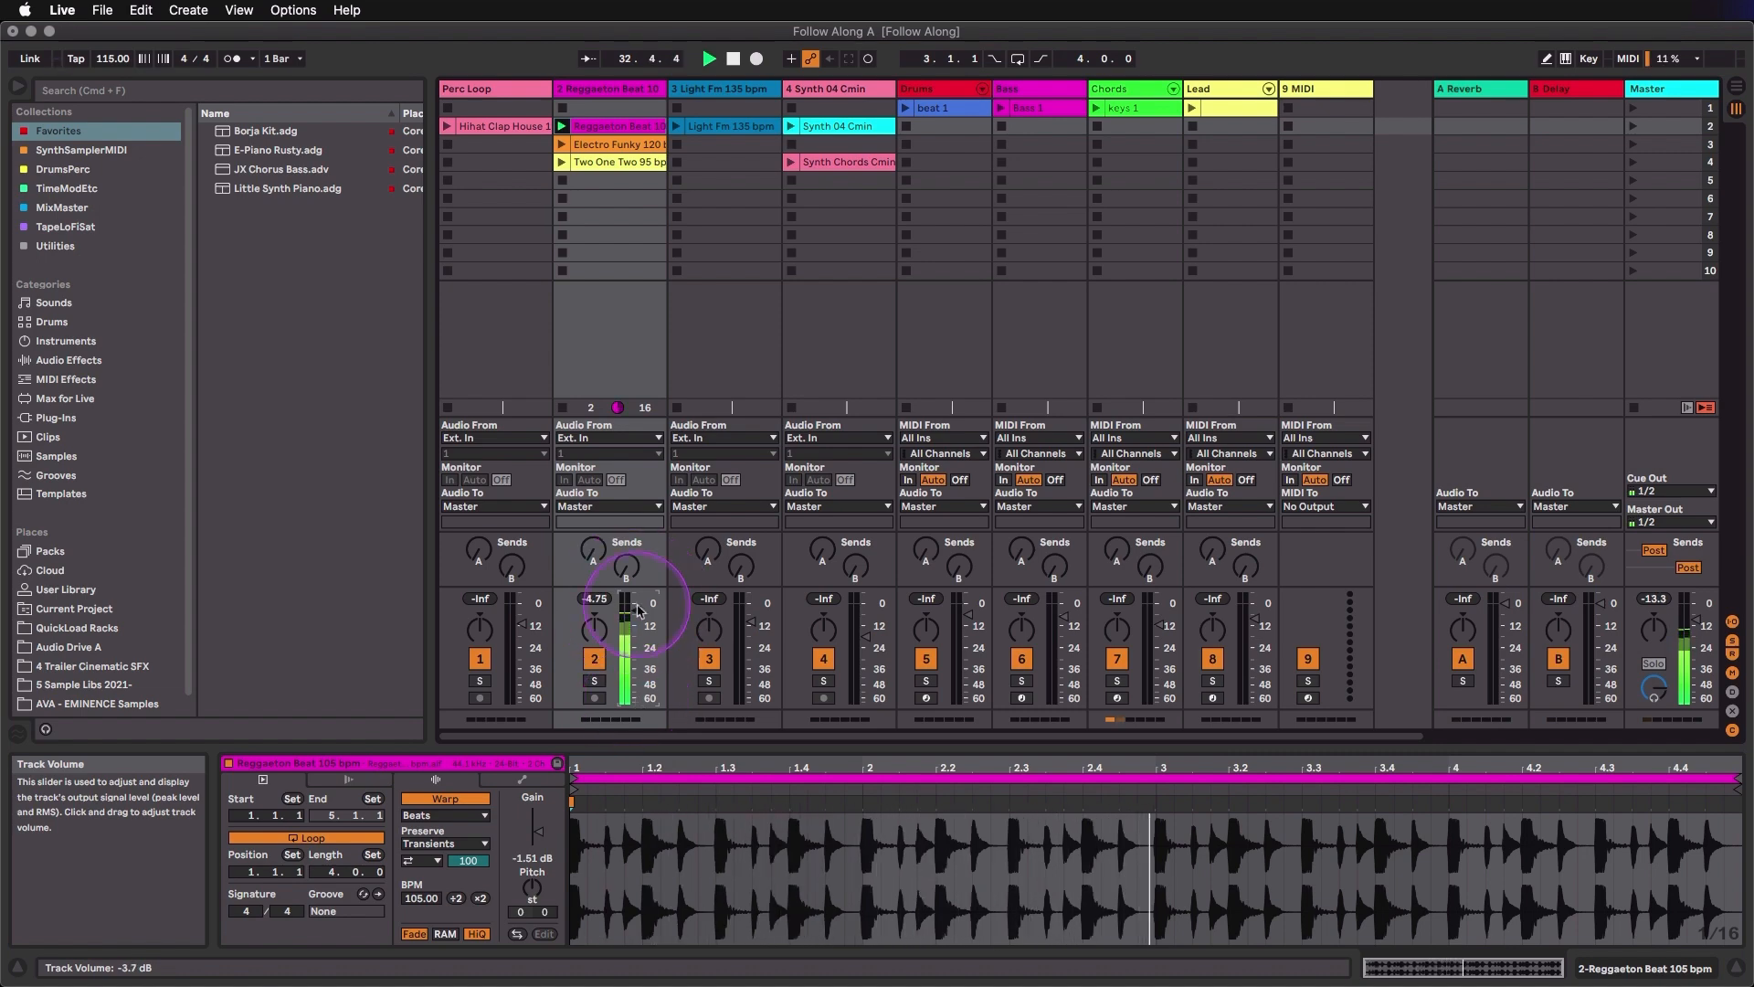
left_click_drag(636, 613, 637, 618)
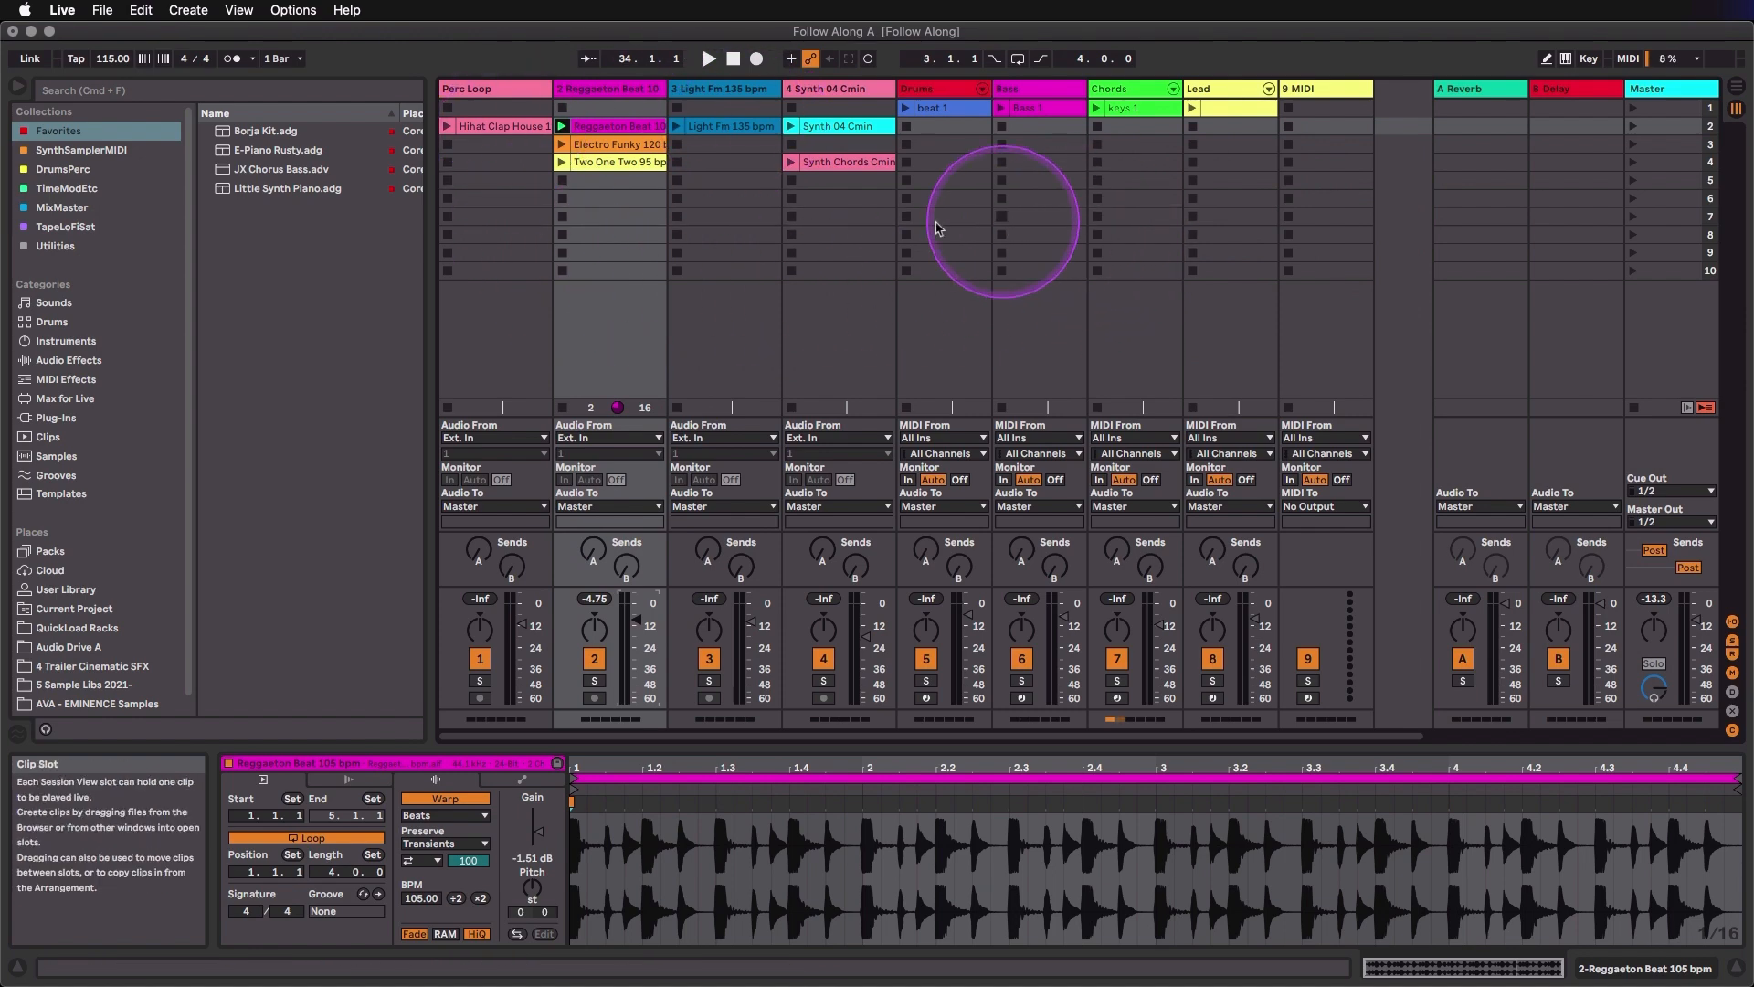
- Launch the Reggaeton Beat 105 bpm clip, stop the transport, relaunch the clip and stop it using an empty slot on track 2
left_click(636, 201)
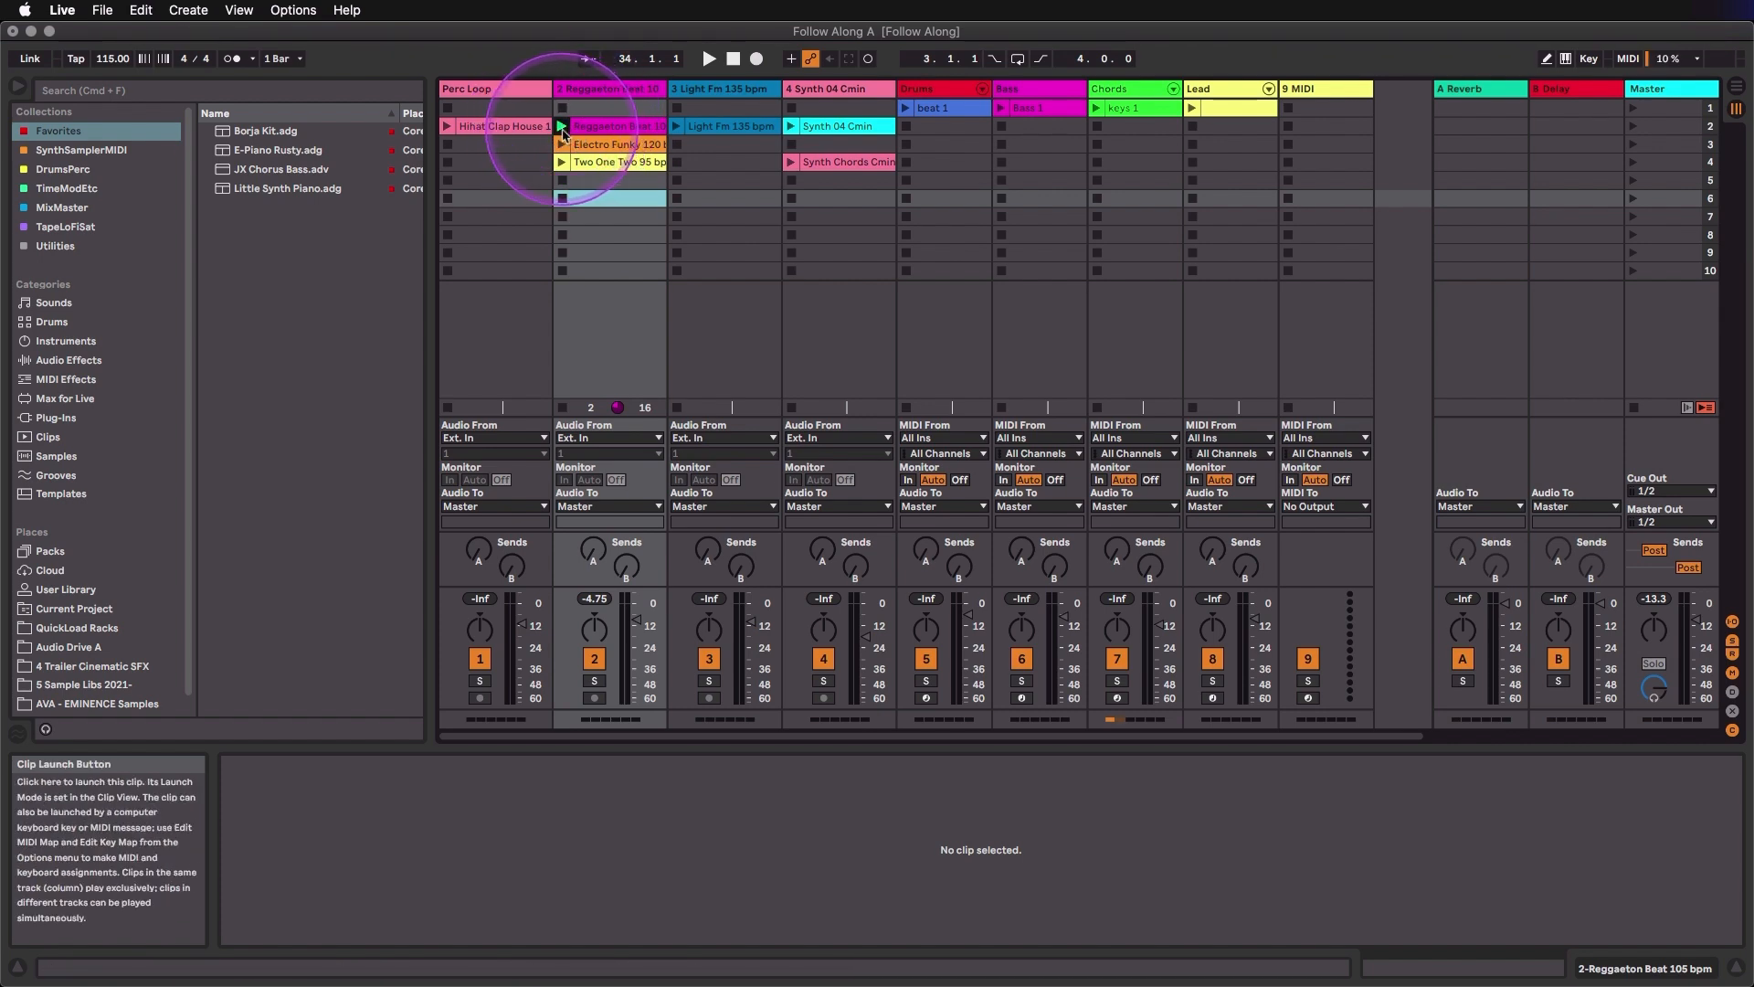
left_click(563, 128)
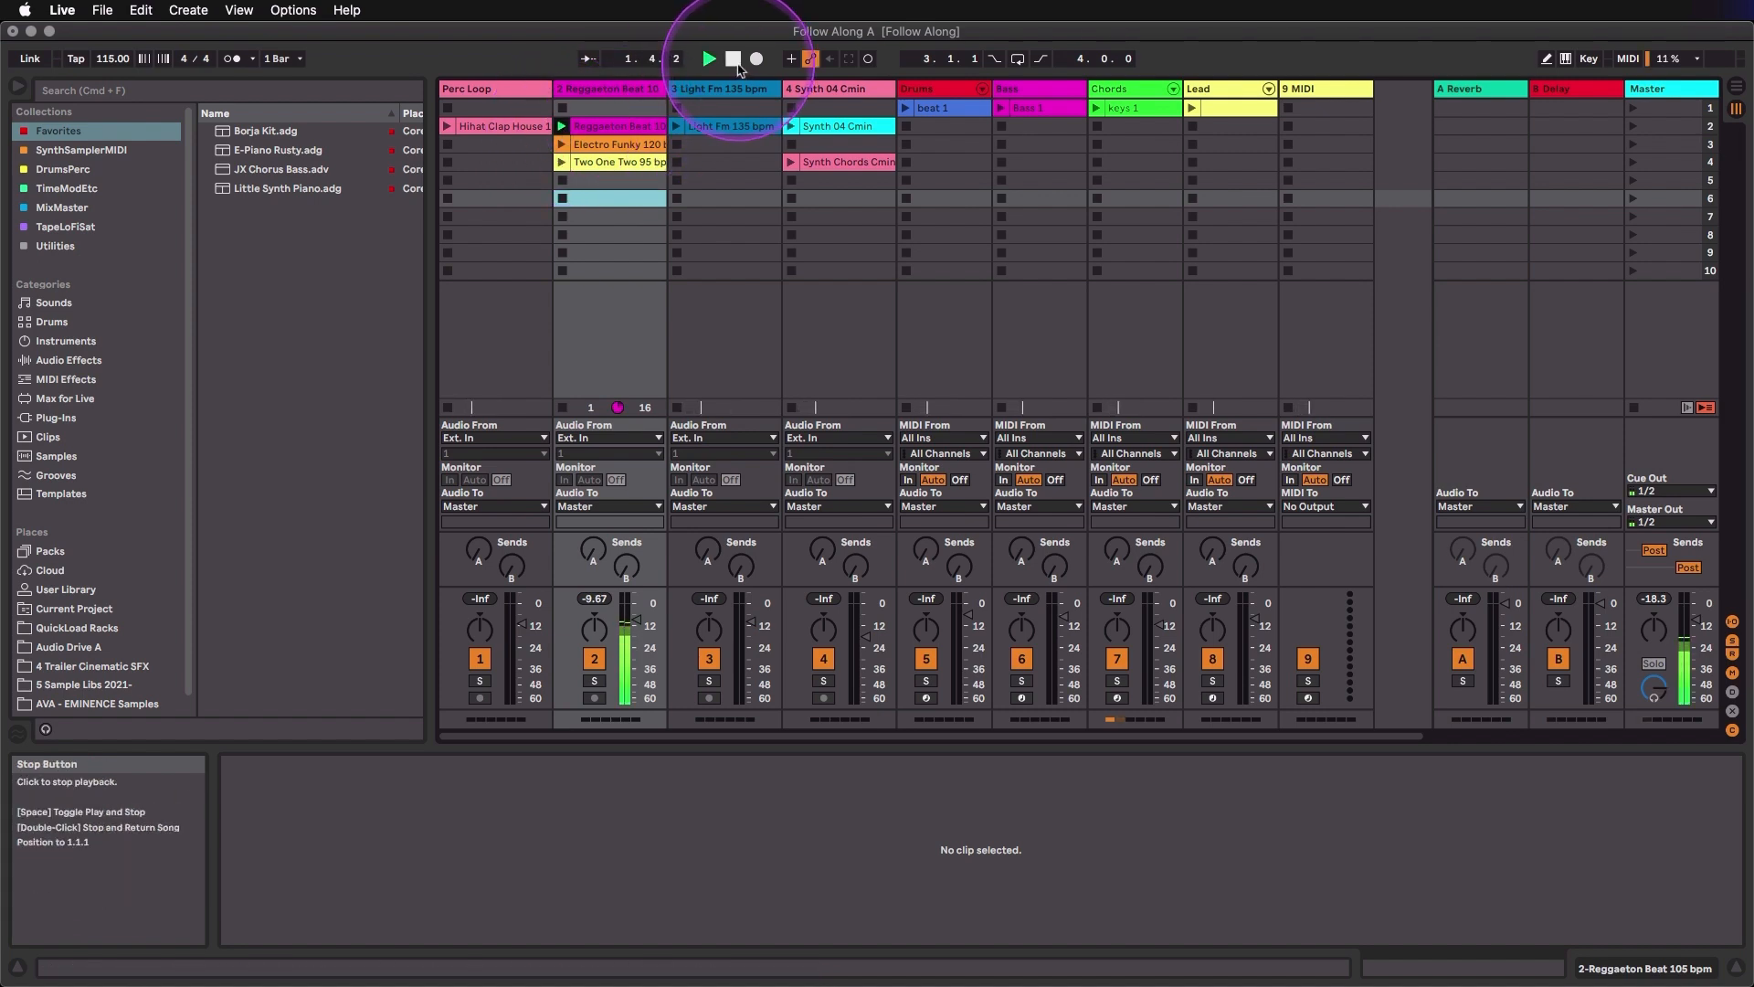
left_click(733, 60)
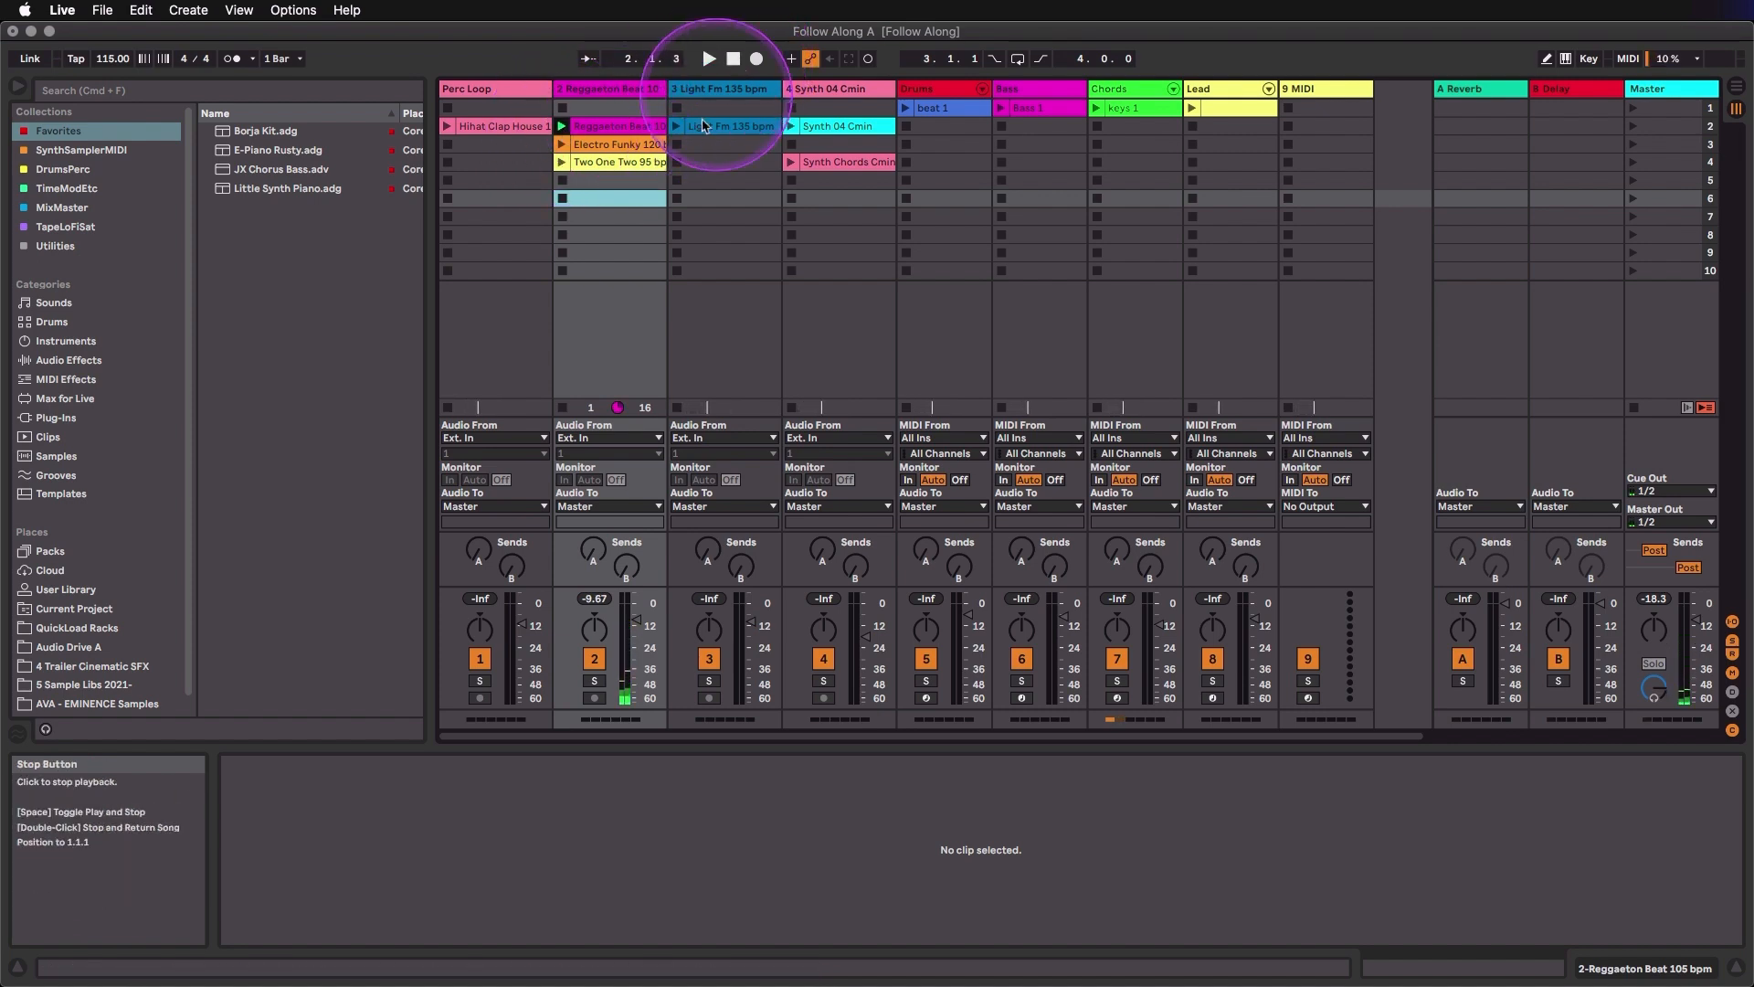
left_click(564, 129)
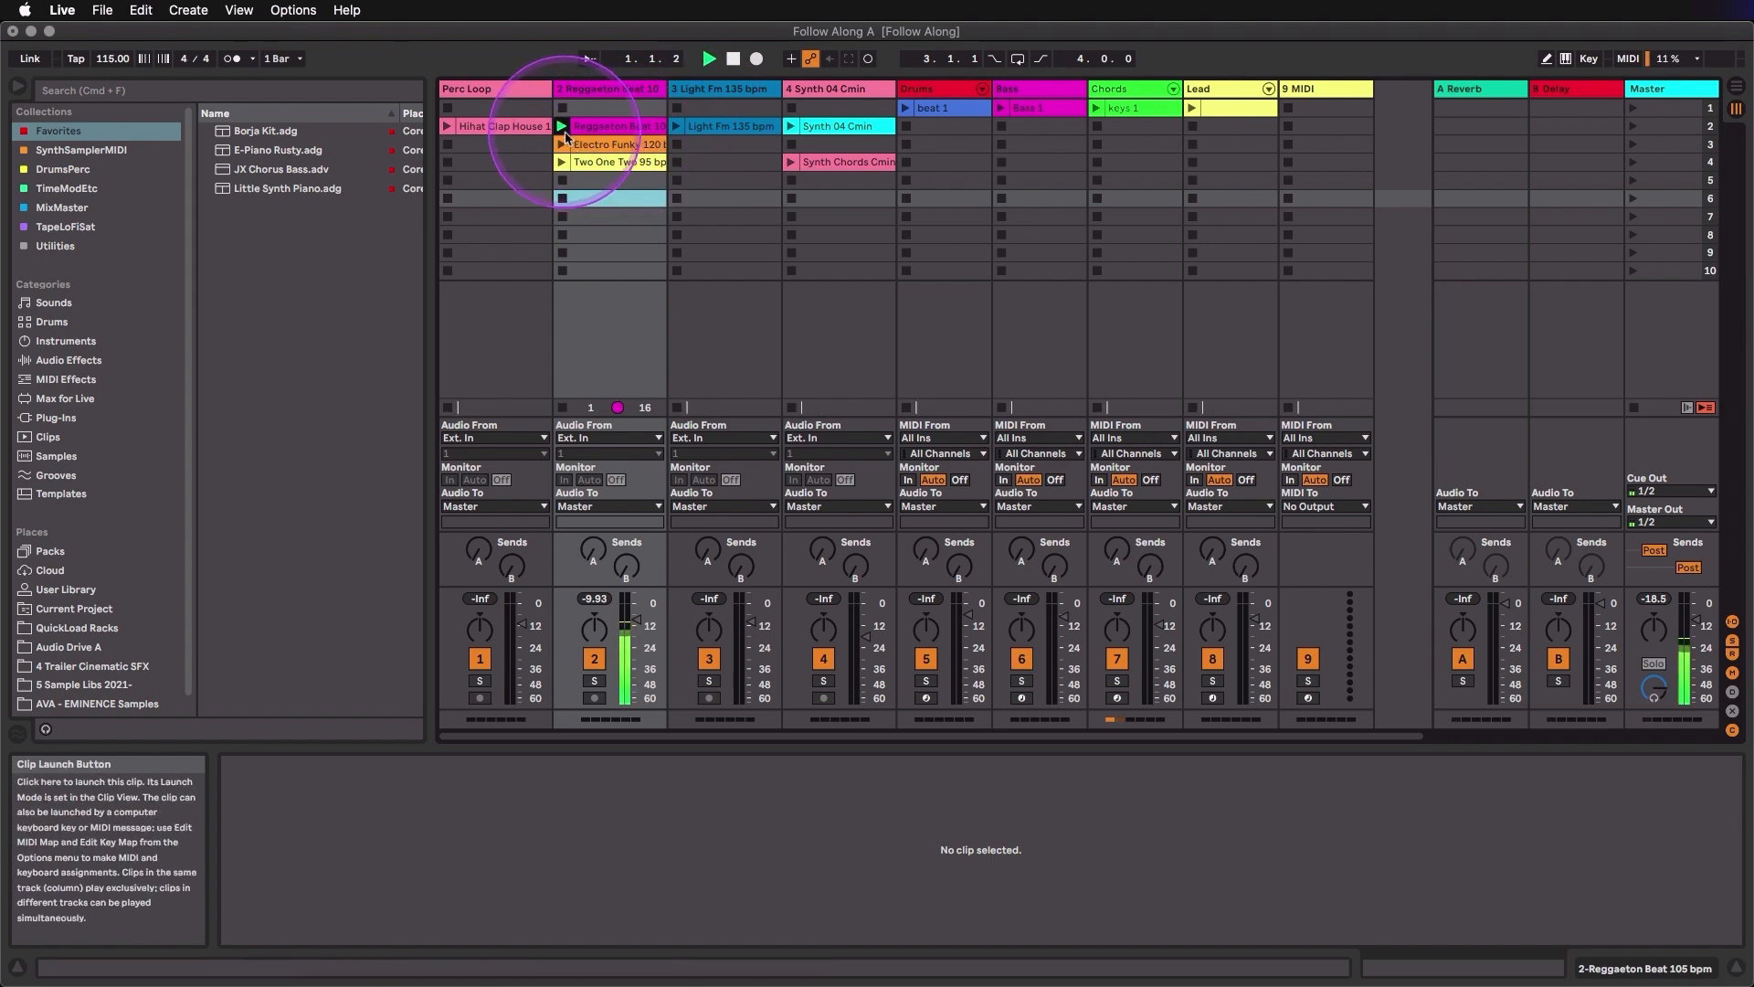
left_click(611, 128)
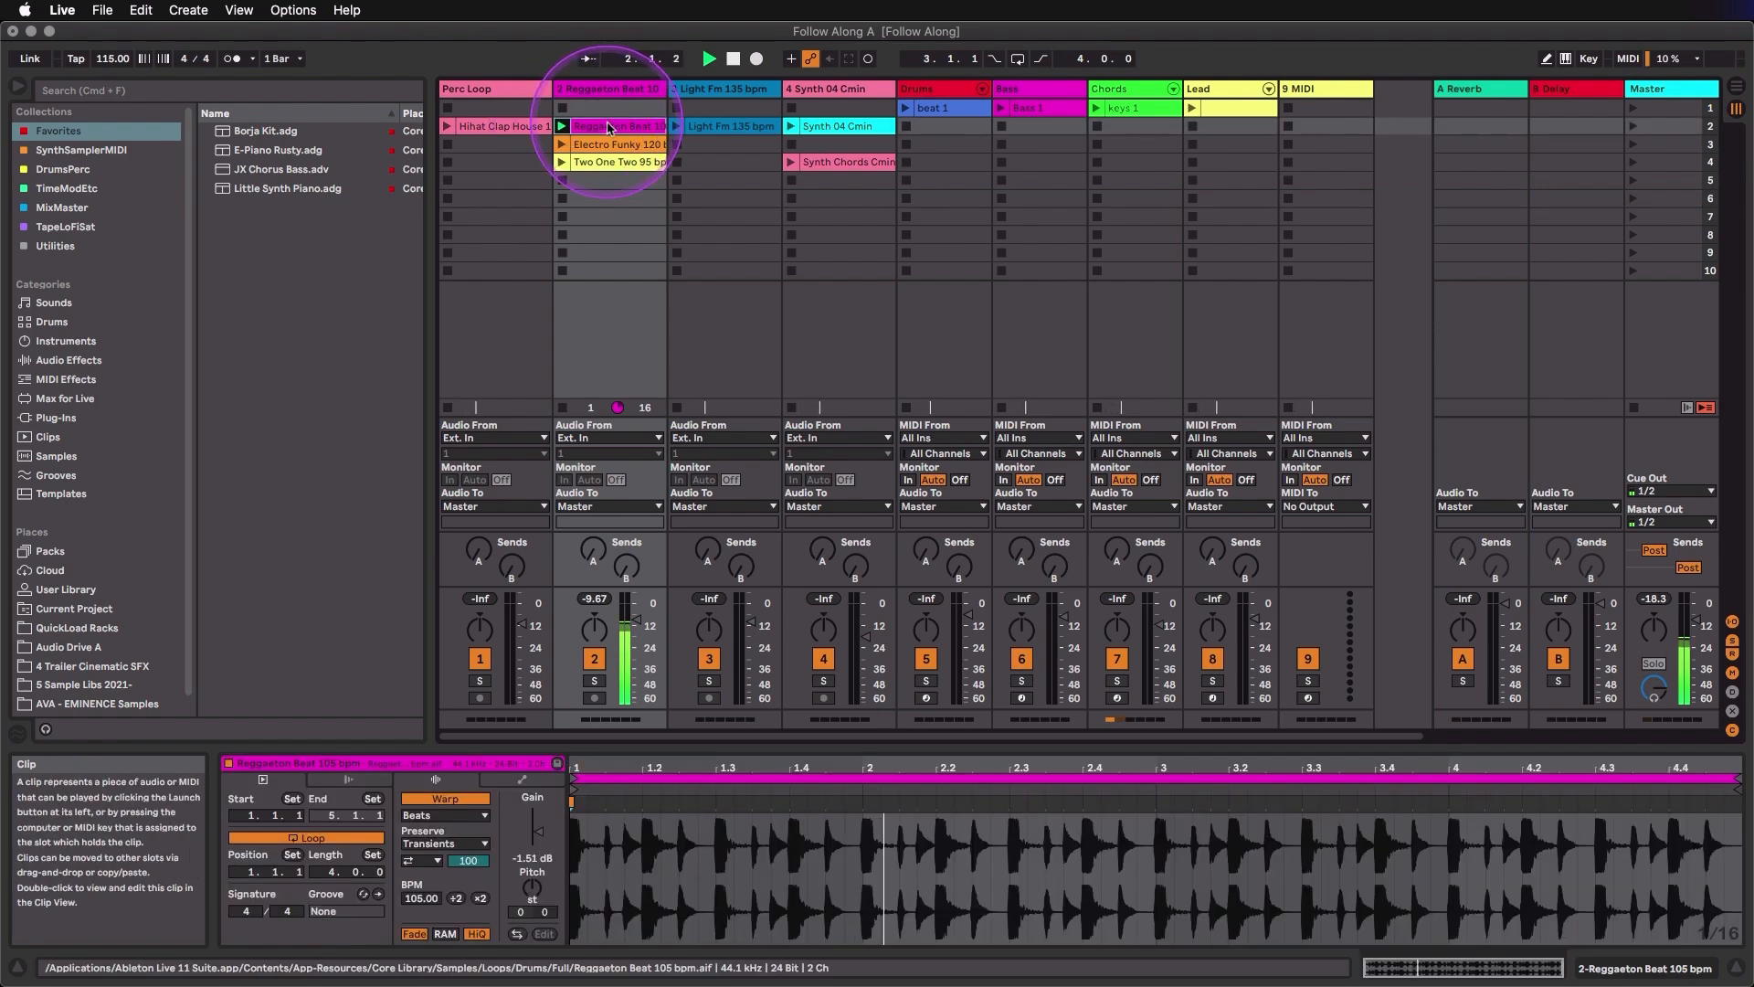
left_click(563, 181)
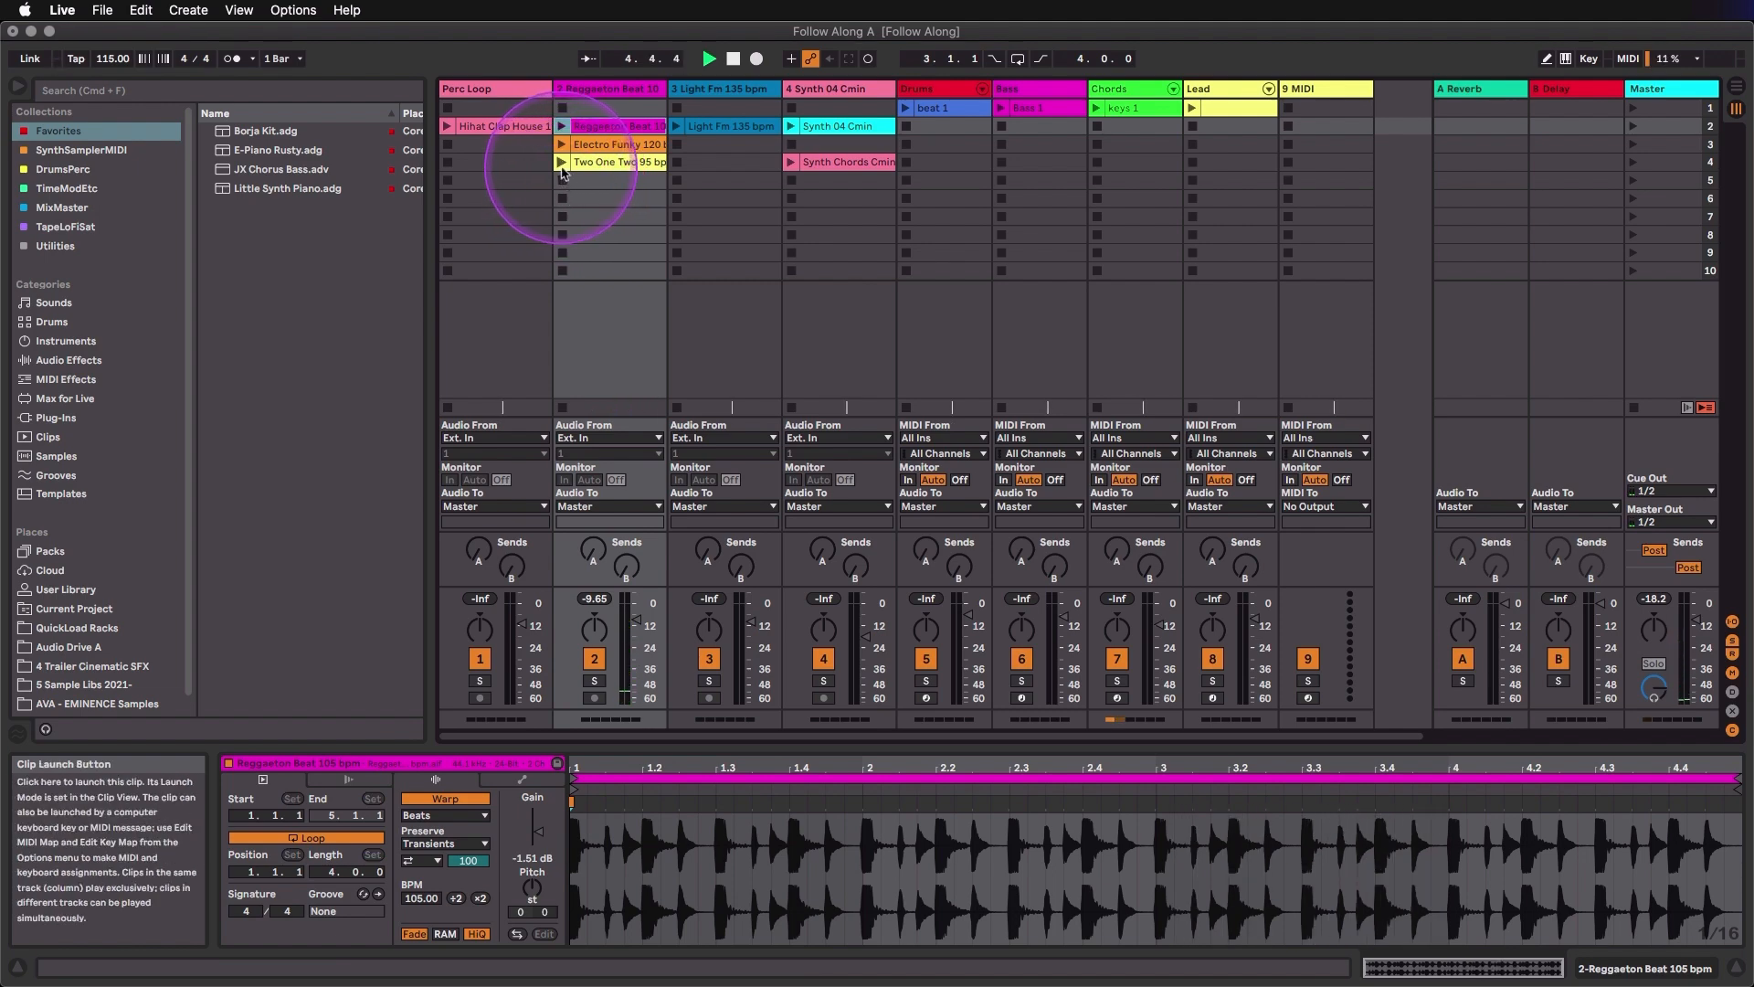
- Launch the Two One Two 95 bpm and Electro Funky 120 bpm clips on track 2 in turn, and stop all clips
left_click(562, 165)
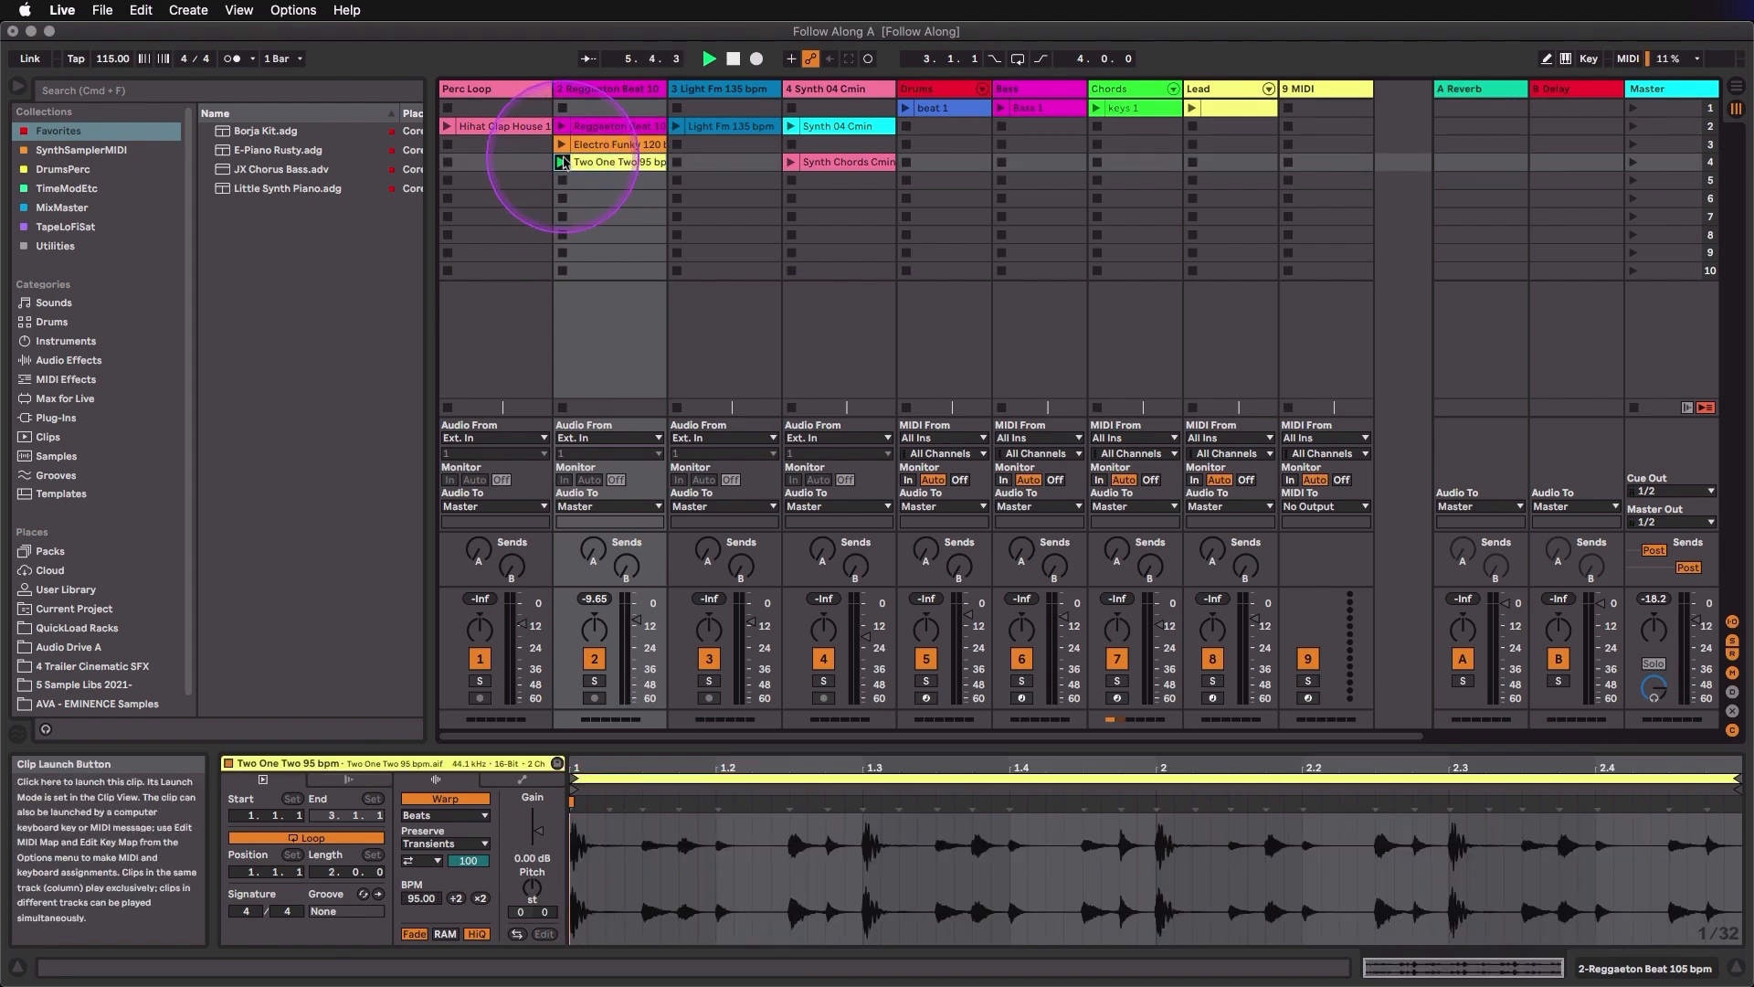
left_click(562, 146)
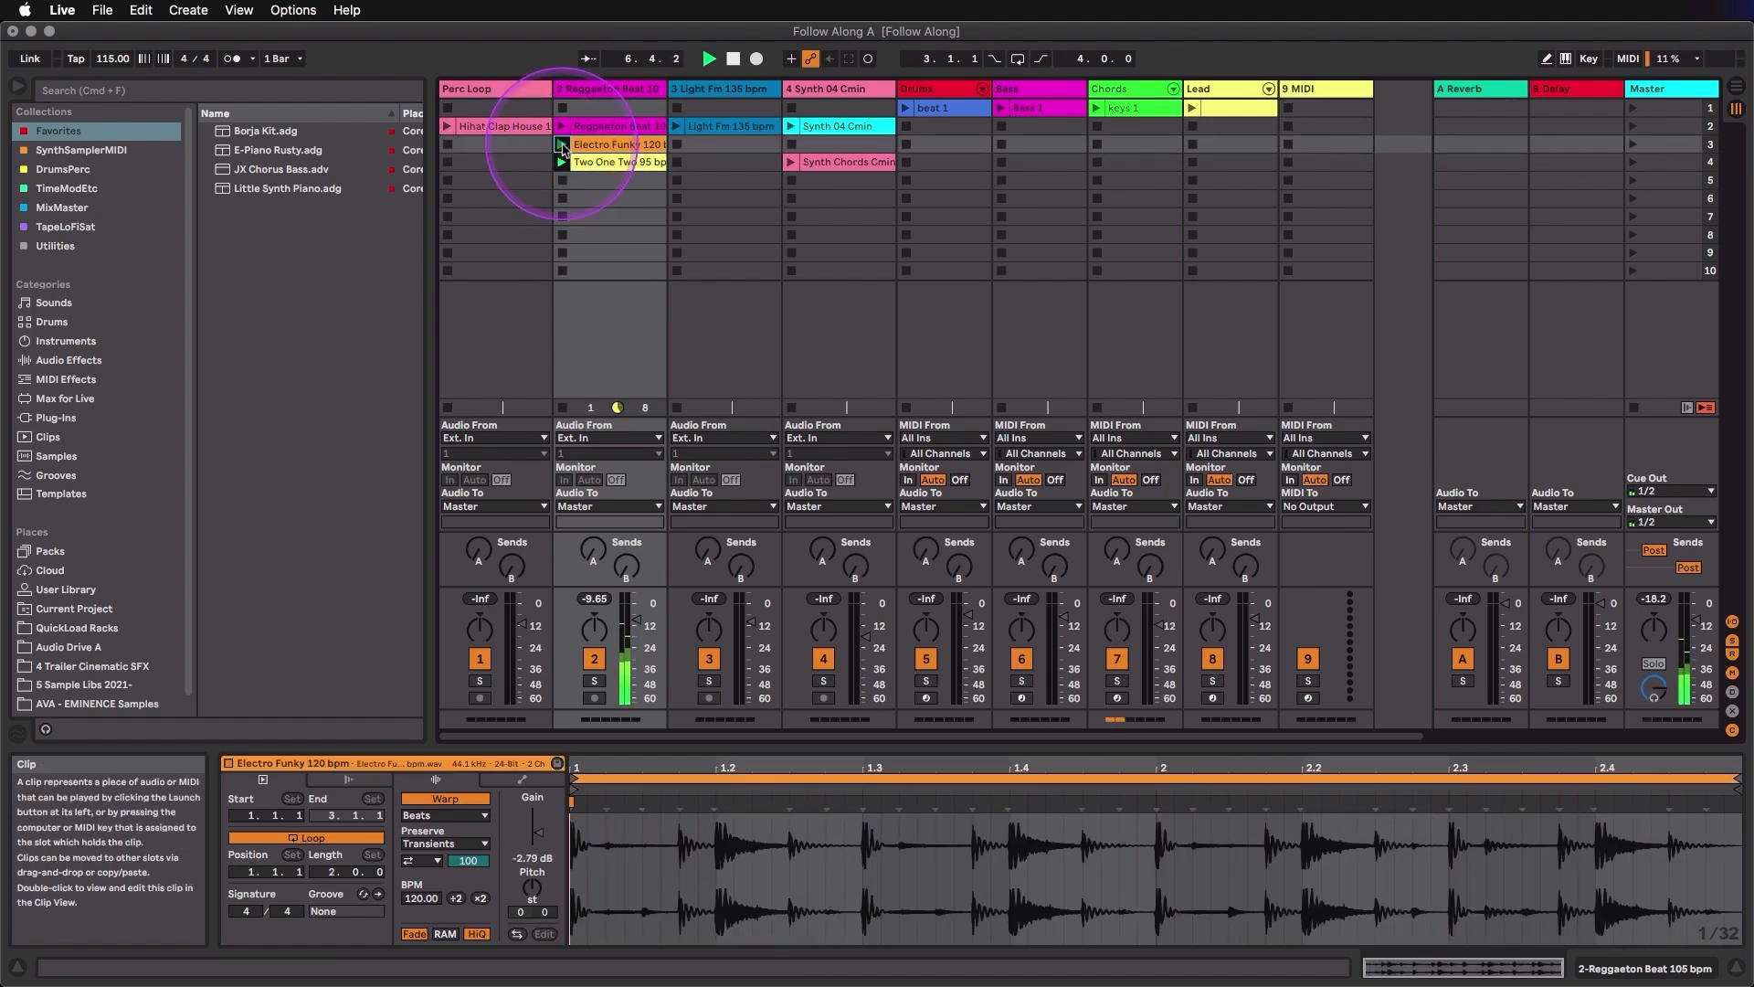
left_click(1634, 409)
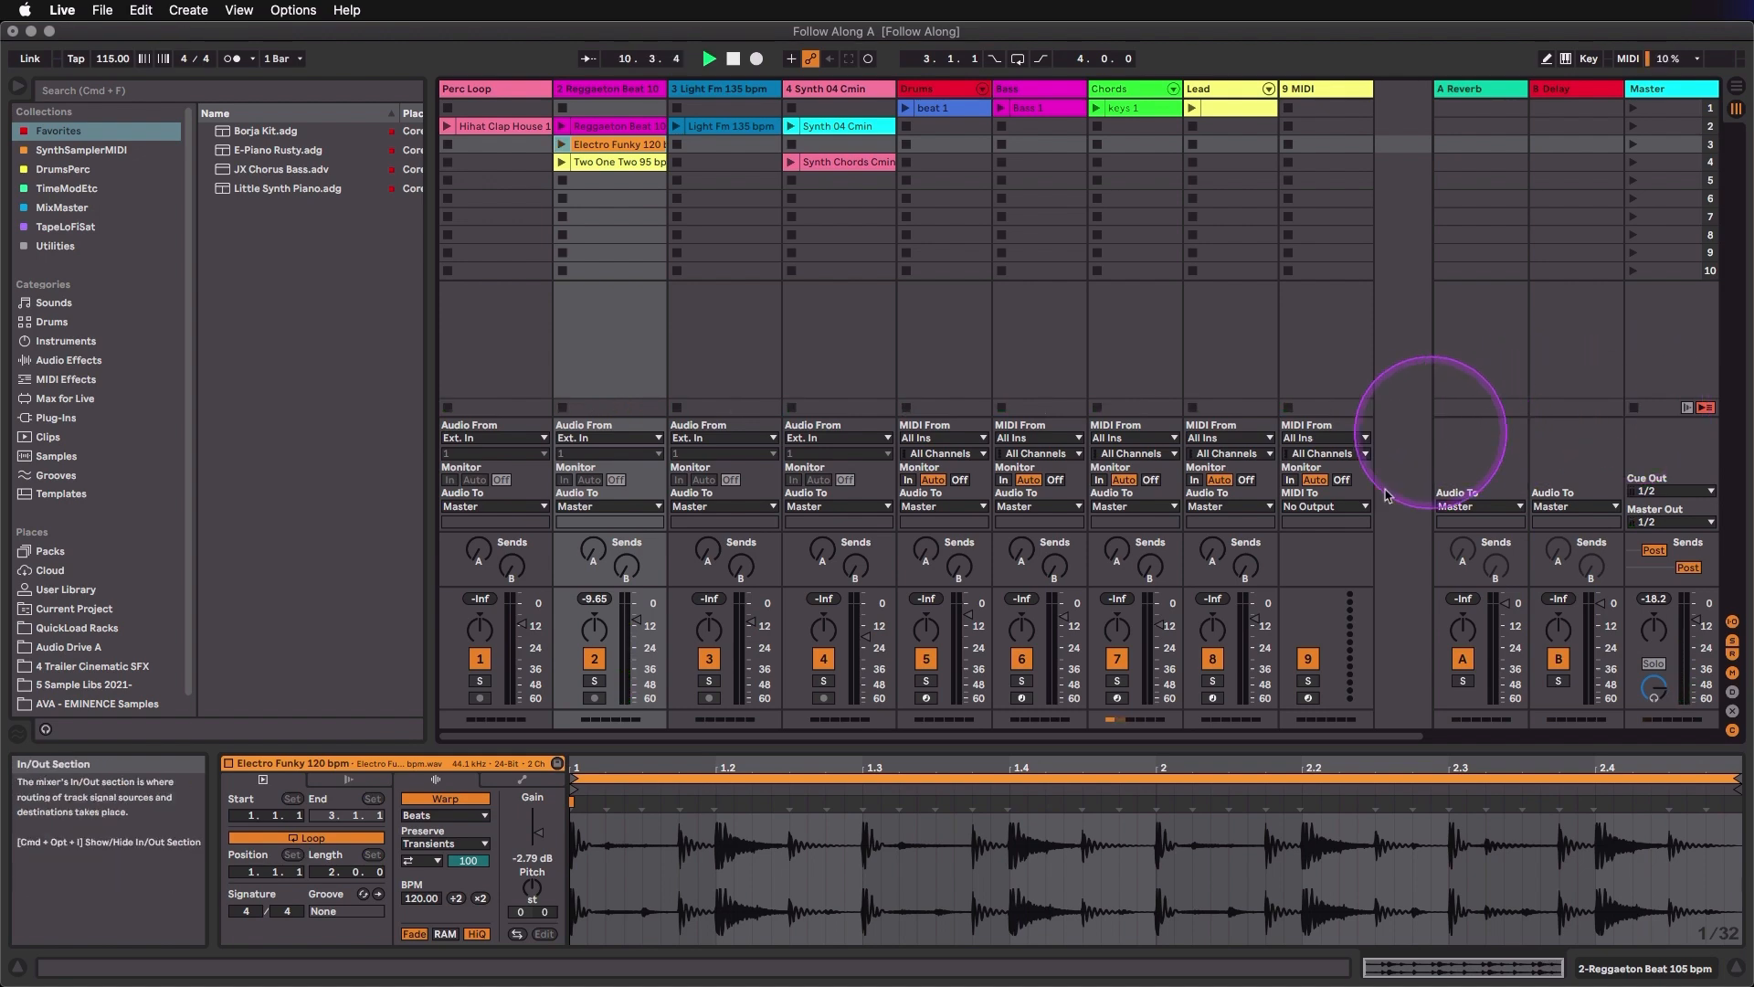
- Launch Light Fm 135 bpm, the Synth Chords clip on track 4, Hihat Clap House 120 bpm and Electro Funky 120 bpm so they play together
left_click(1307, 700)
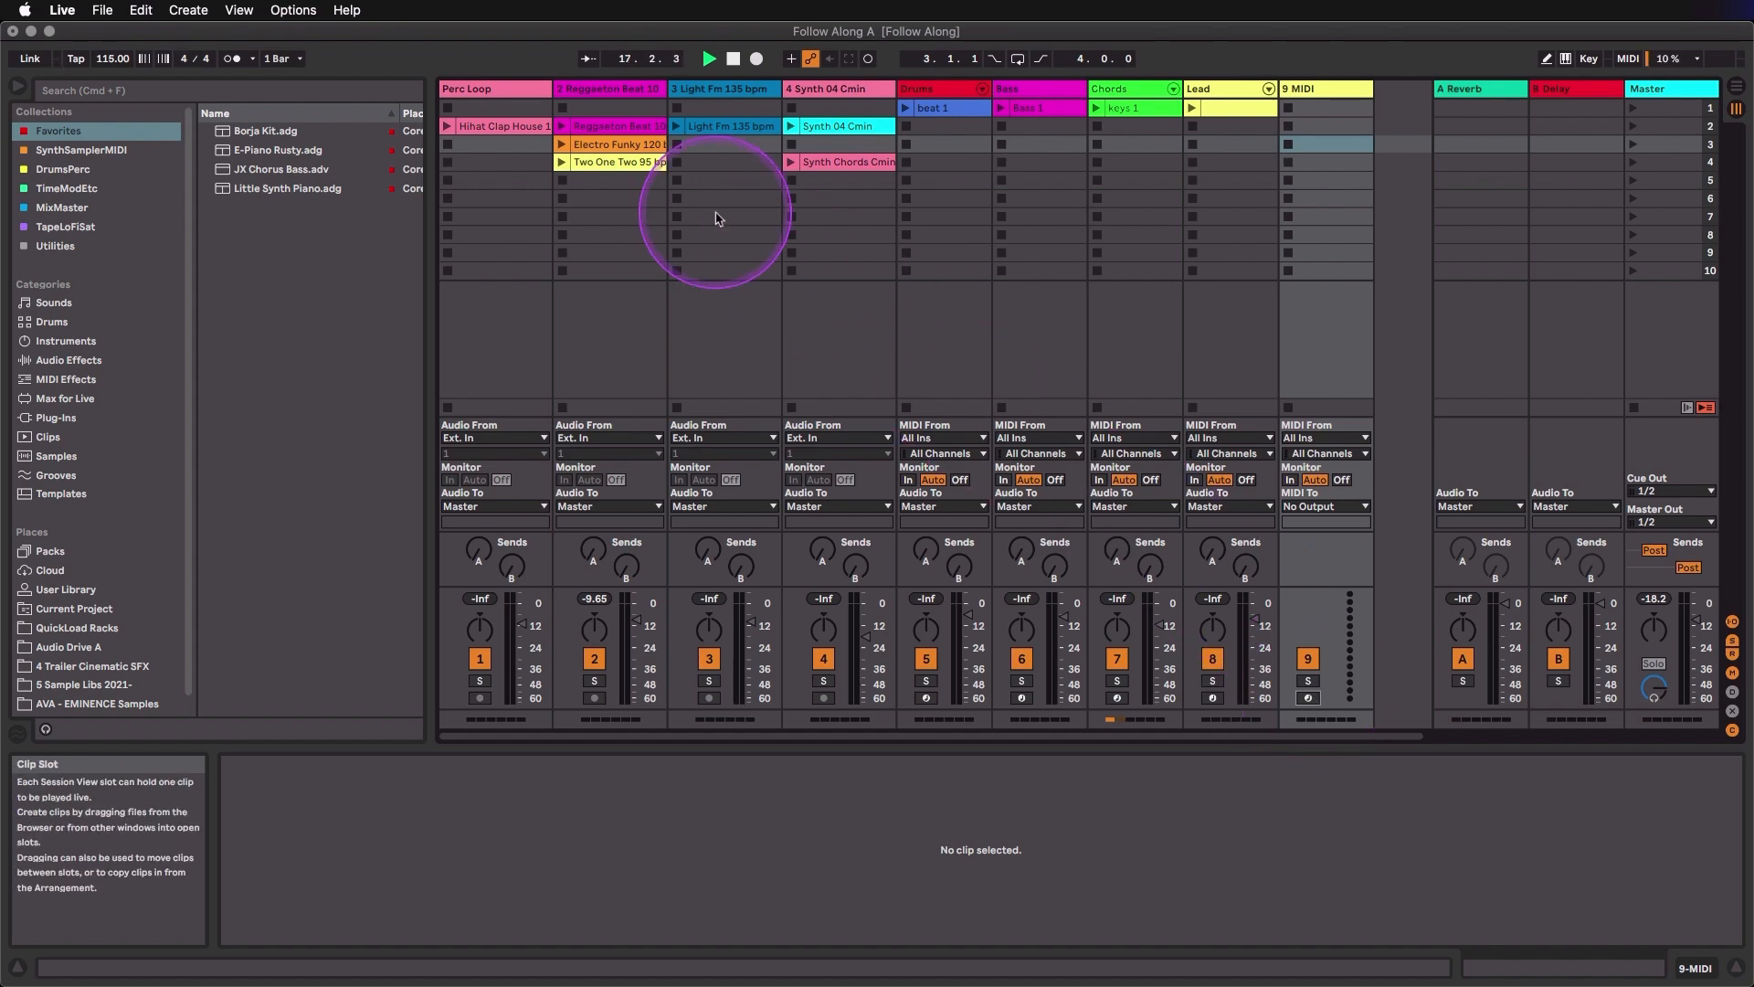
left_click(677, 132)
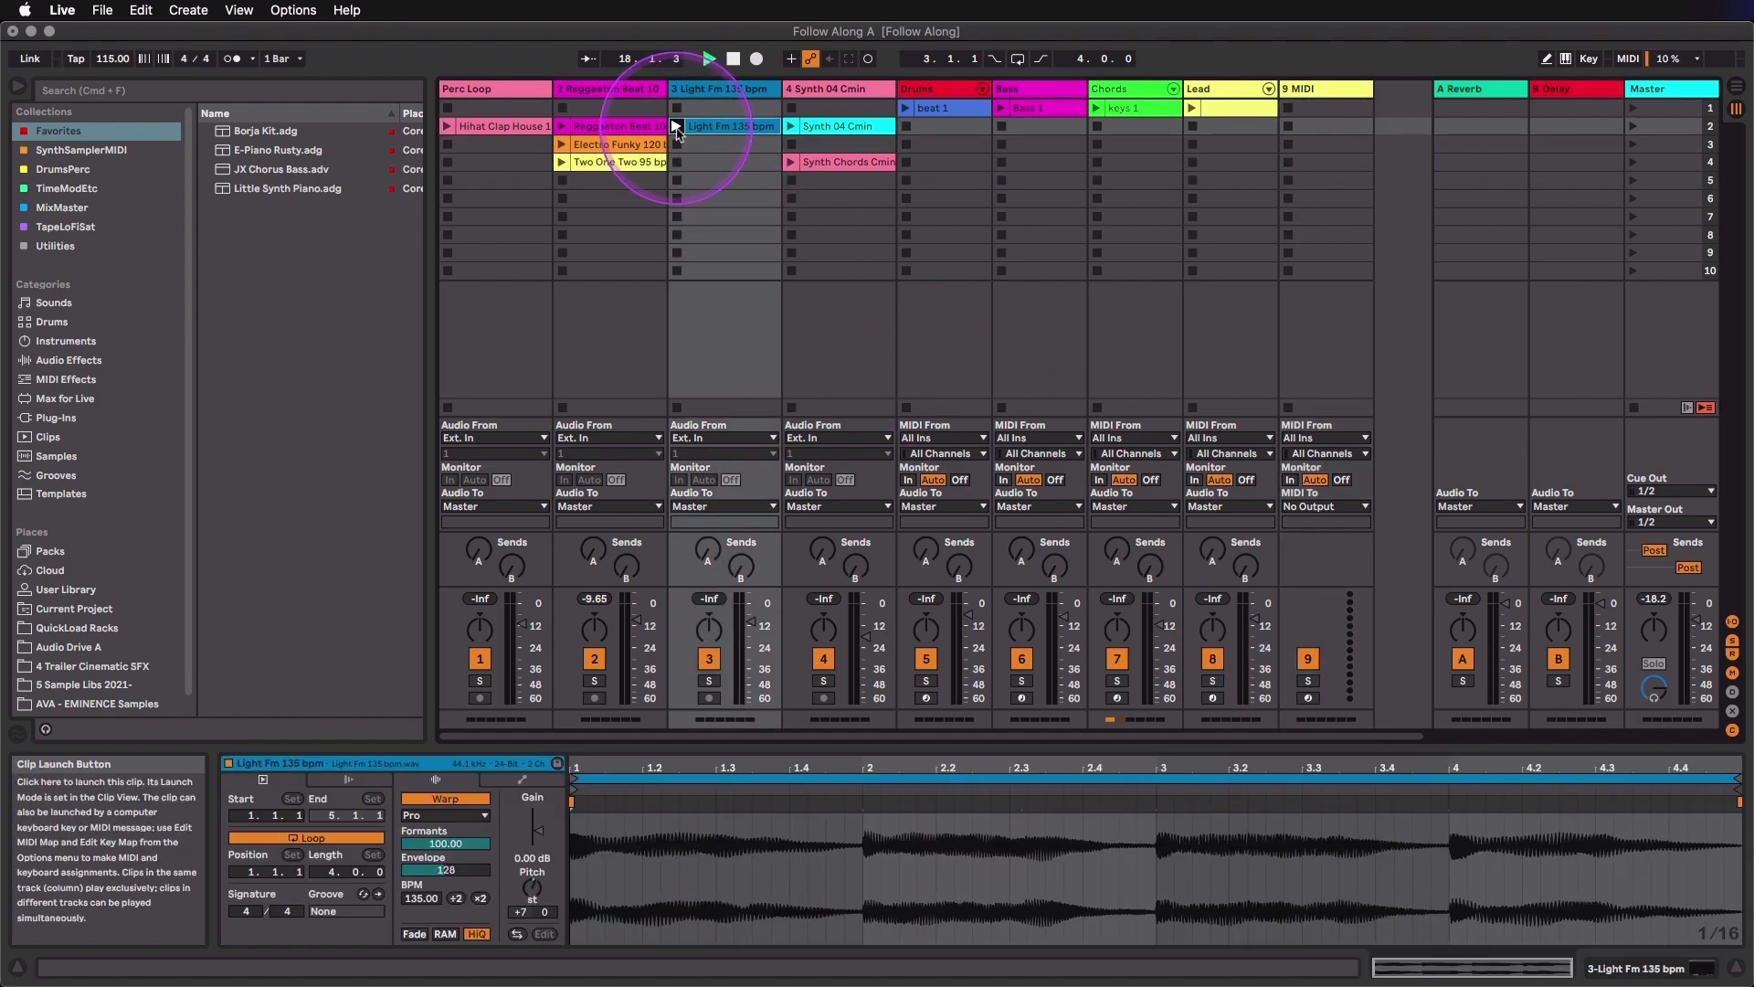
left_click(792, 164)
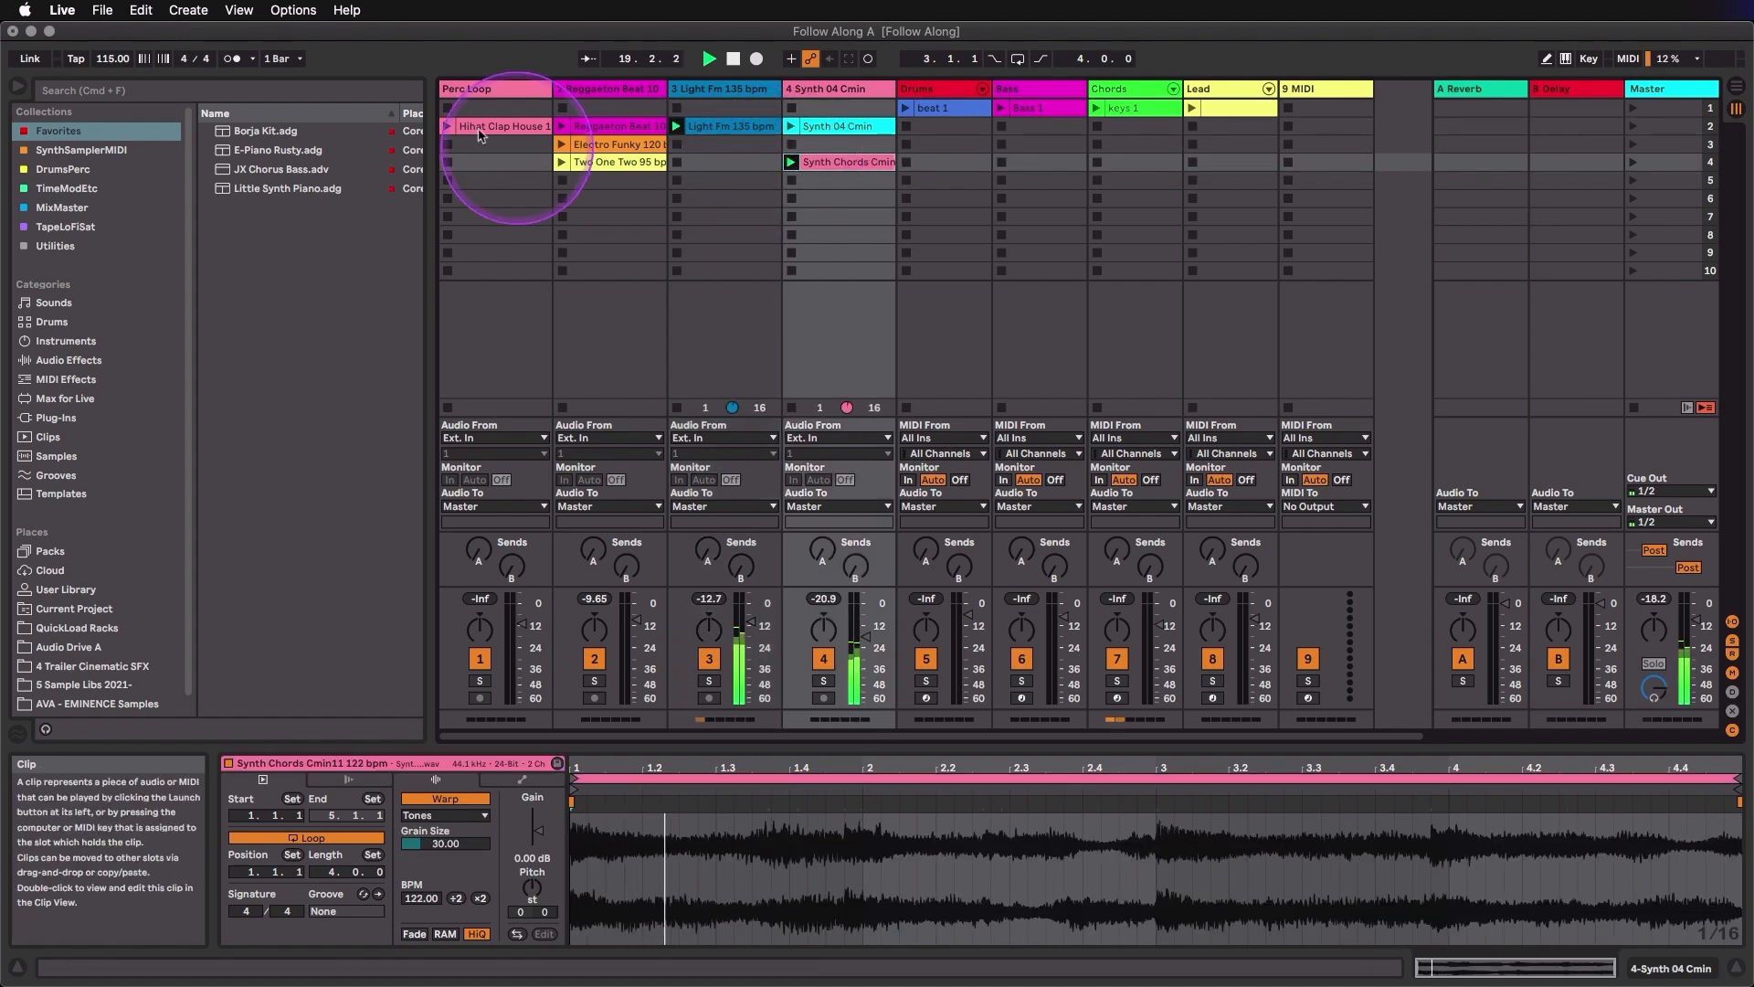
left_click(448, 128)
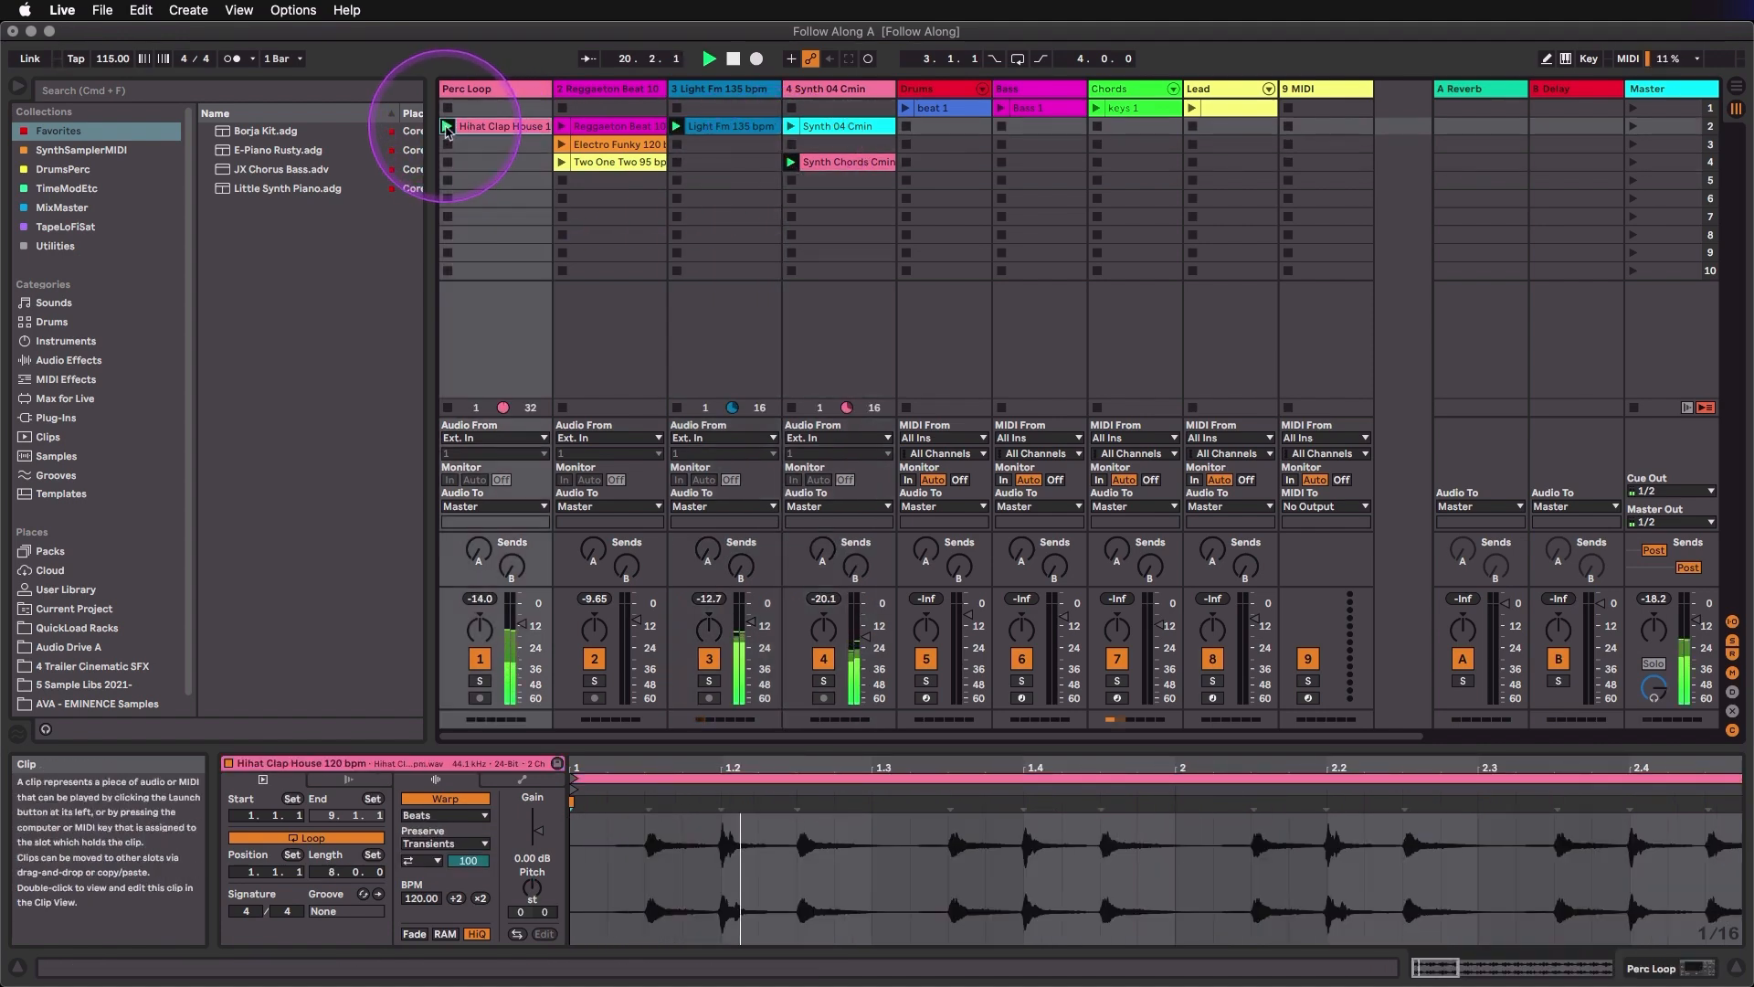
left_click(563, 145)
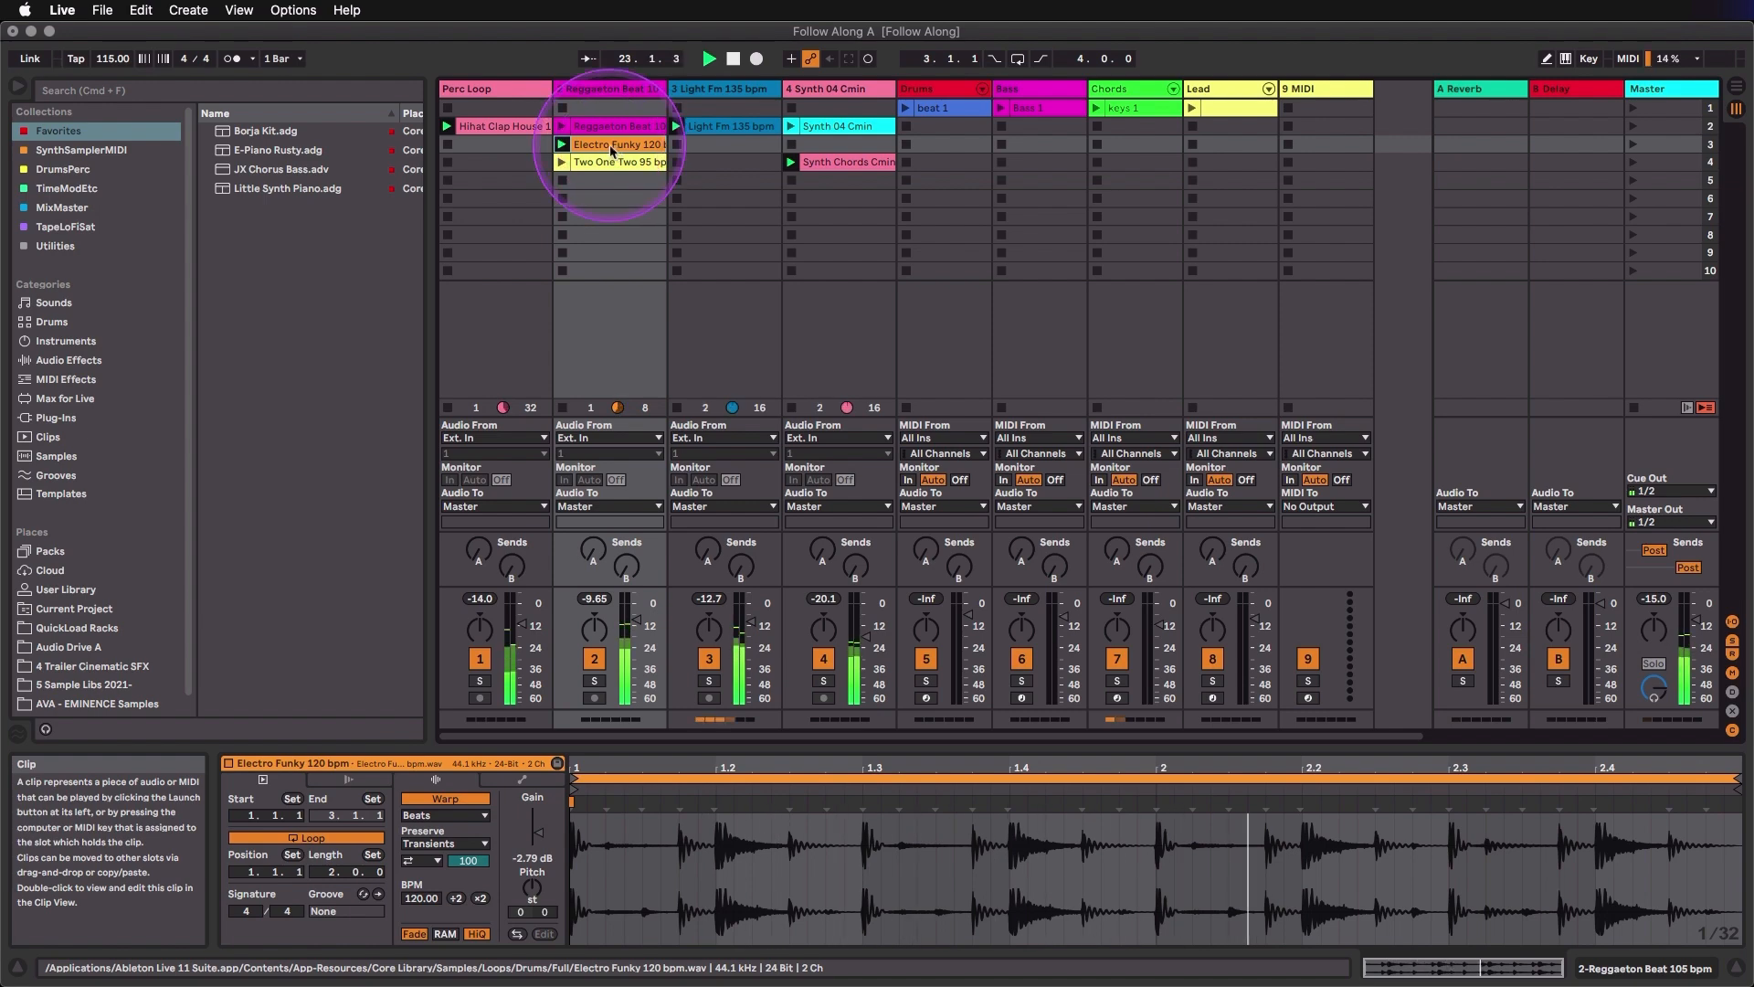
- Insert a new audio track after the Reggaeton Beat track and rename it Beat 2
right_click(618, 95)
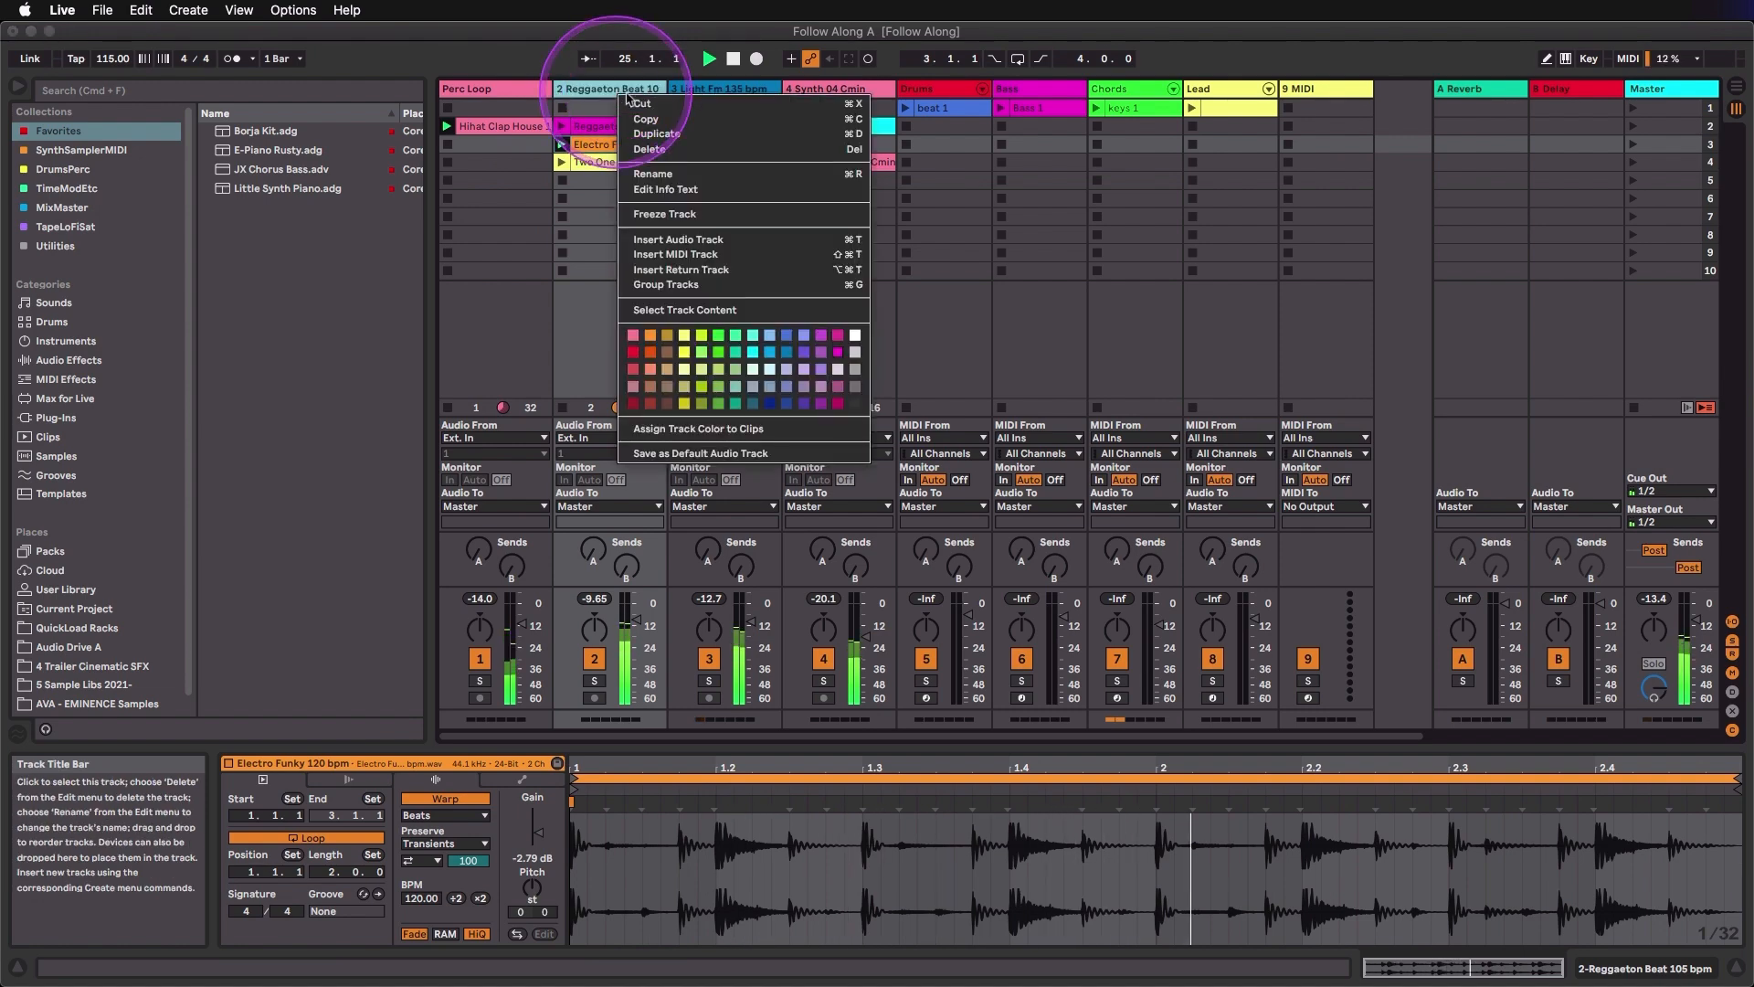
left_click(689, 240)
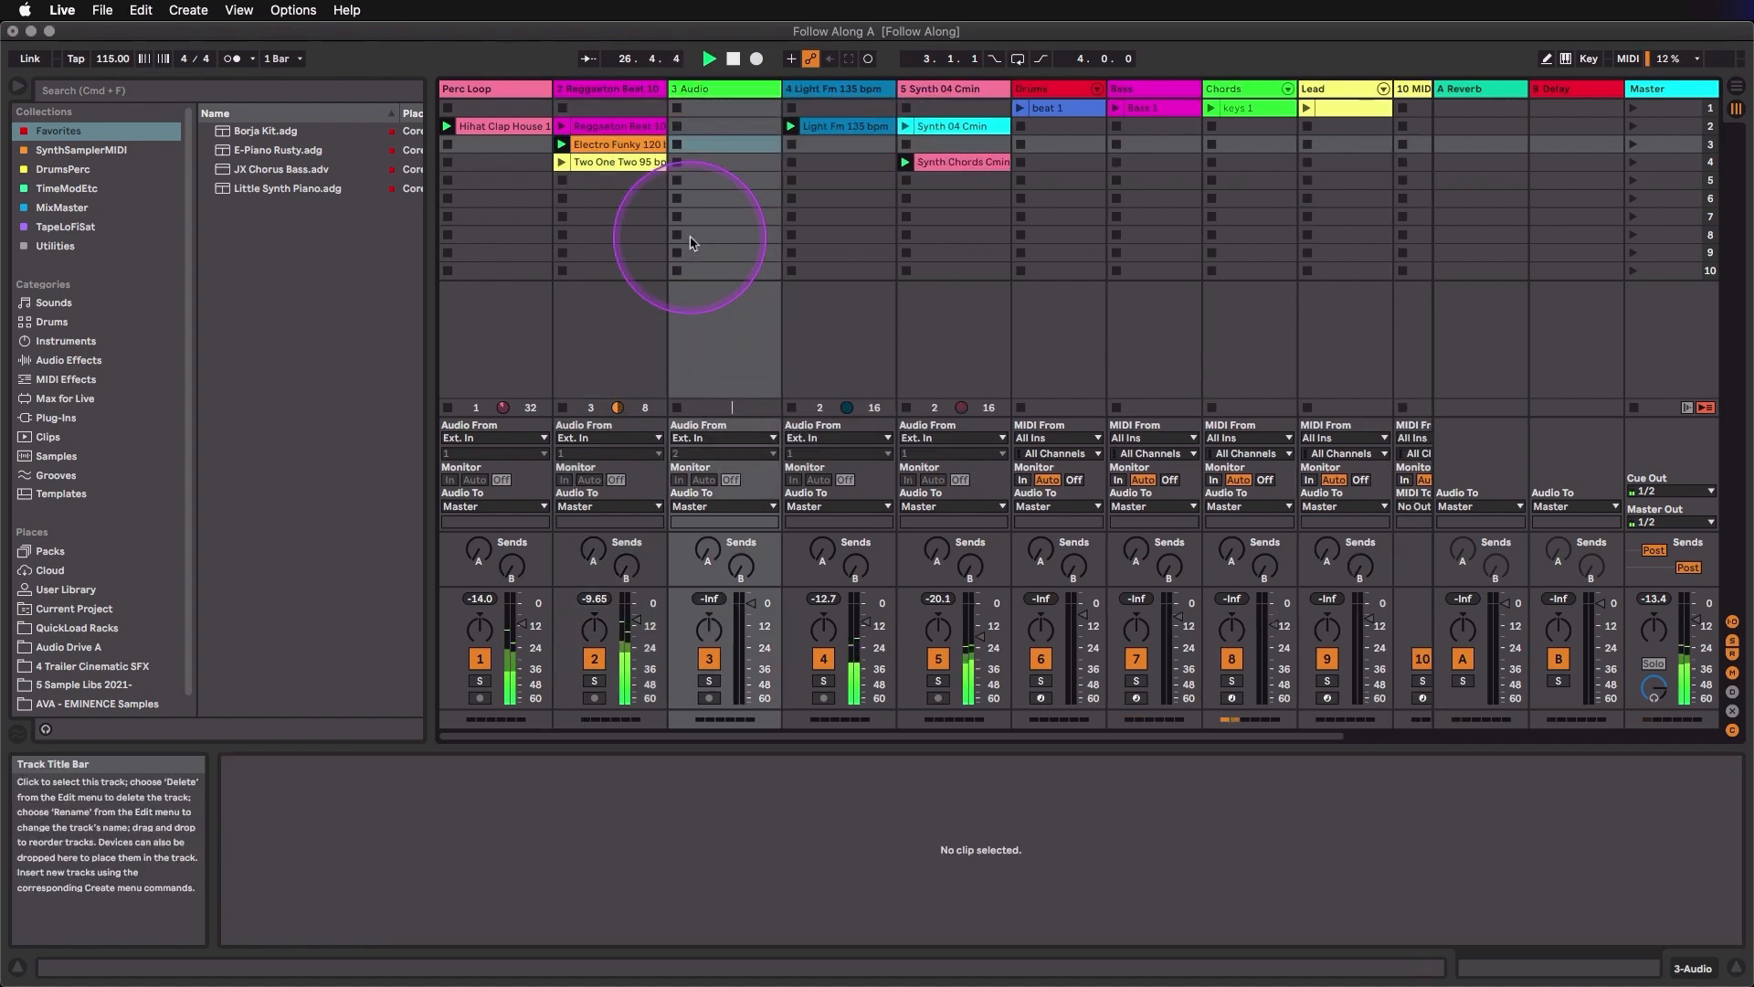
left_click(701, 92)
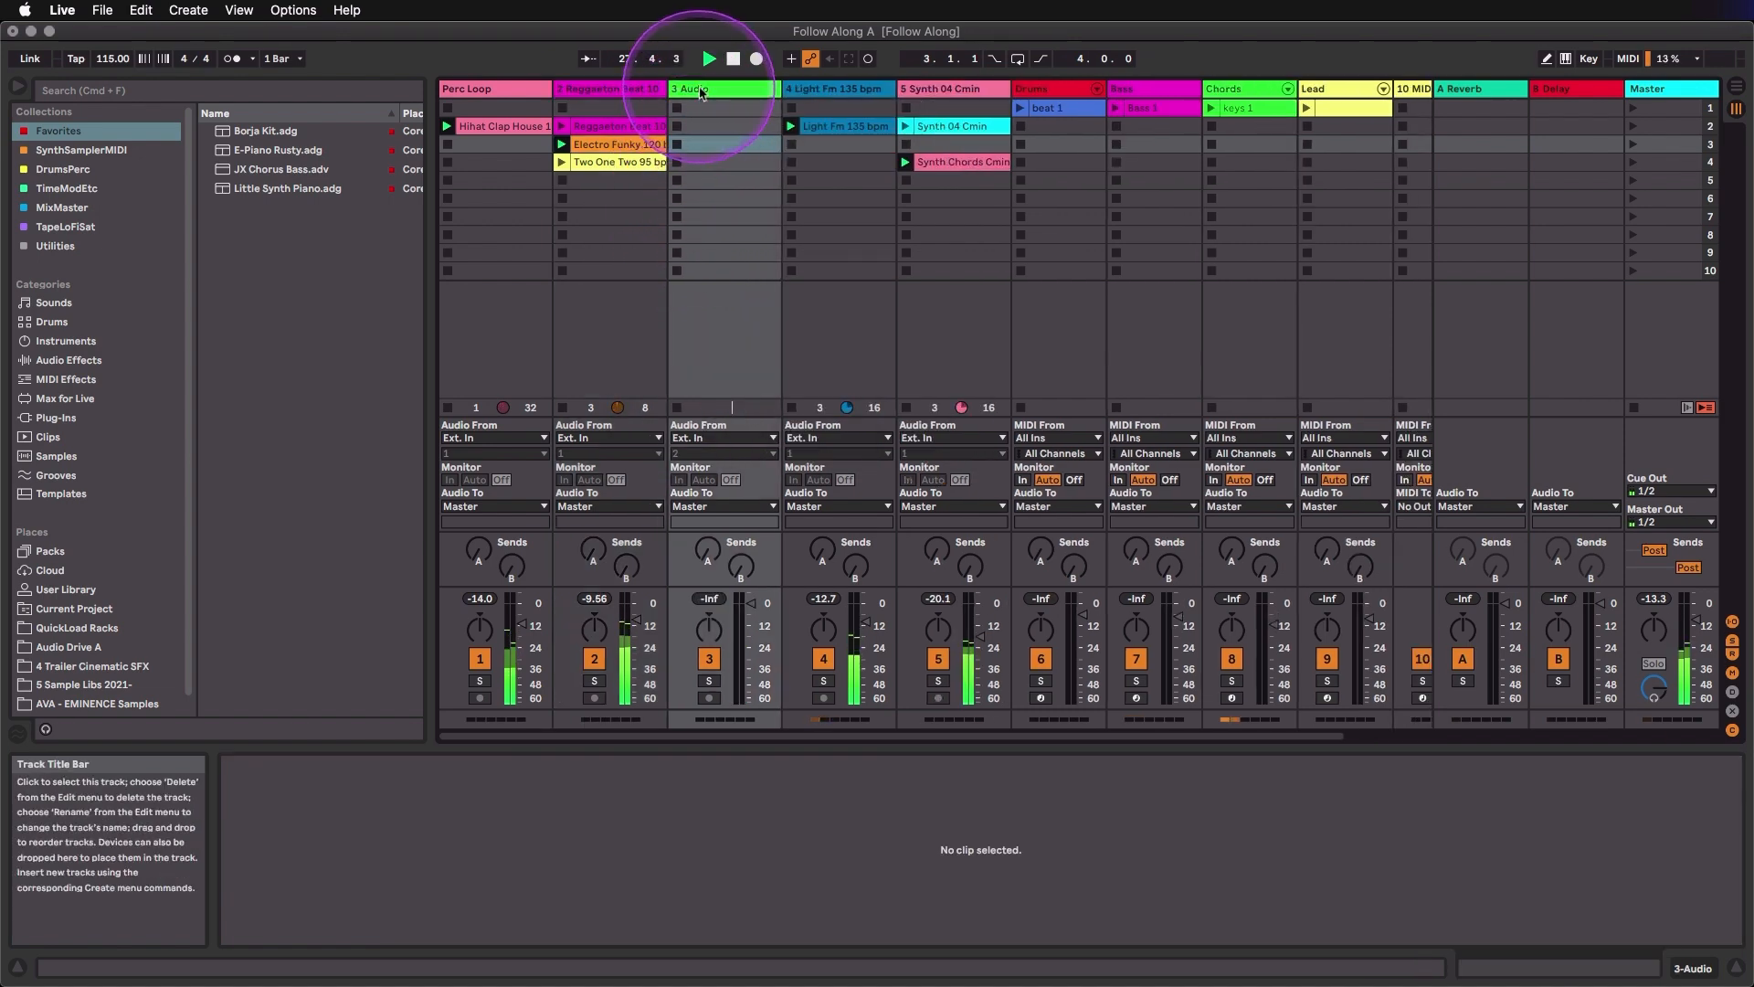
right_click(701, 92)
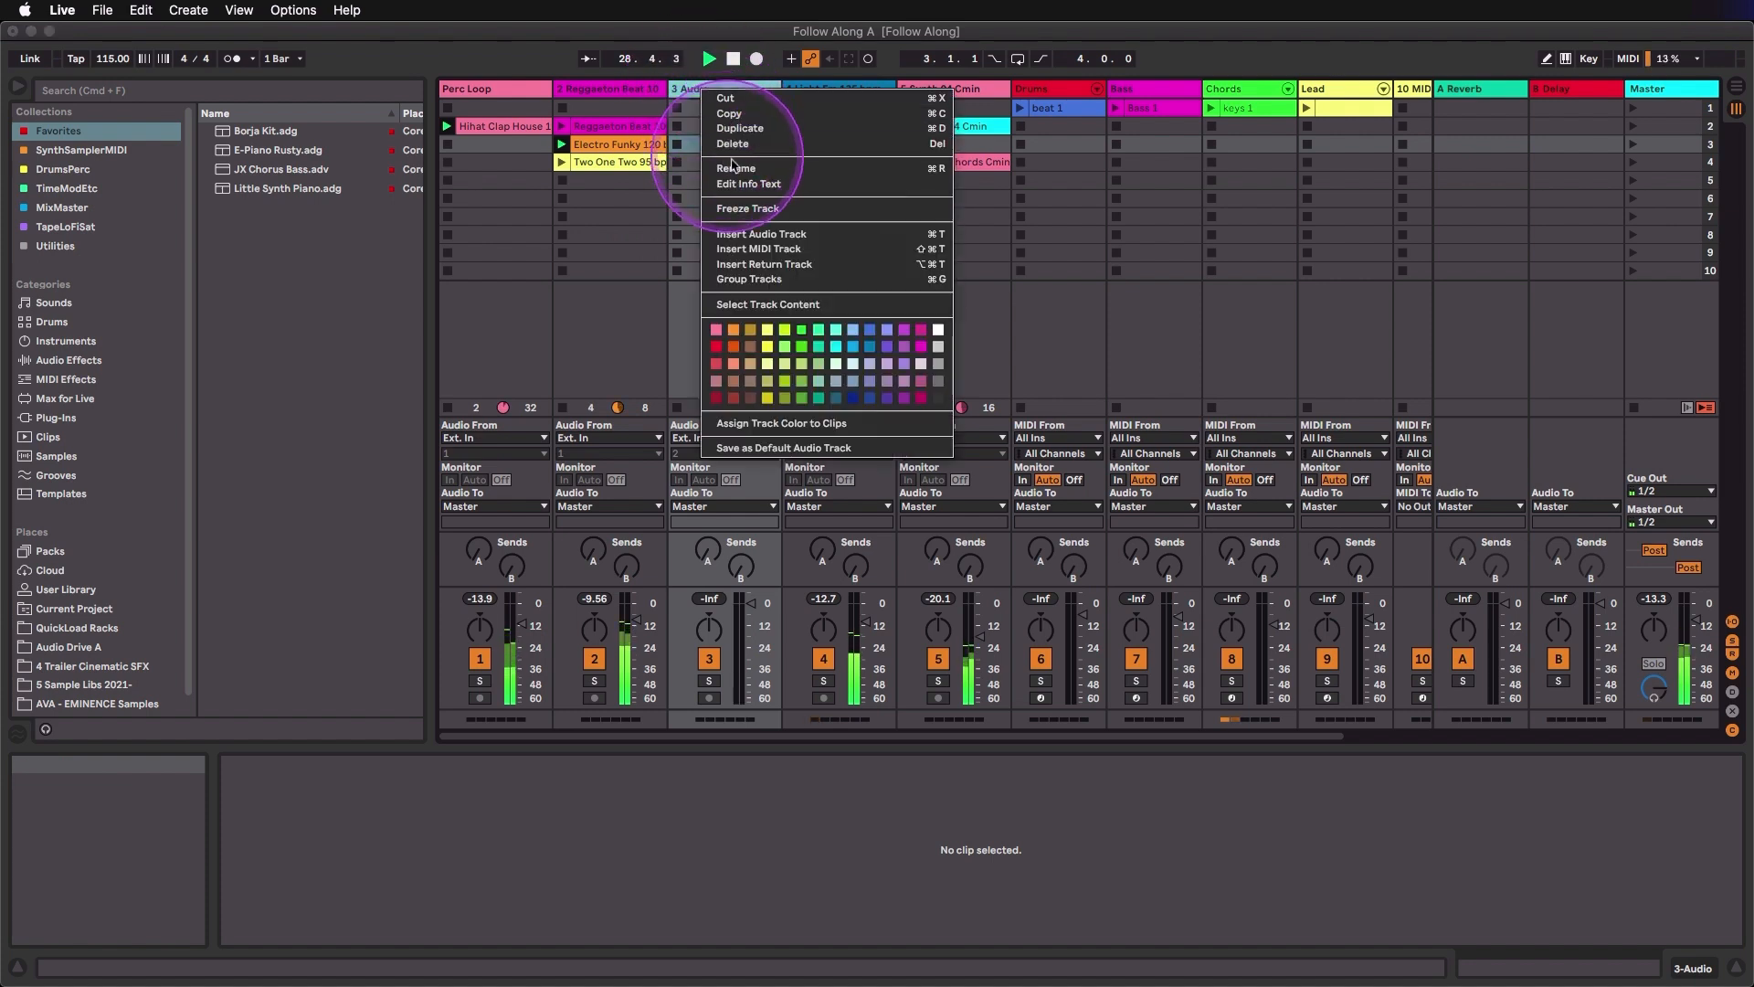
left_click(786, 170)
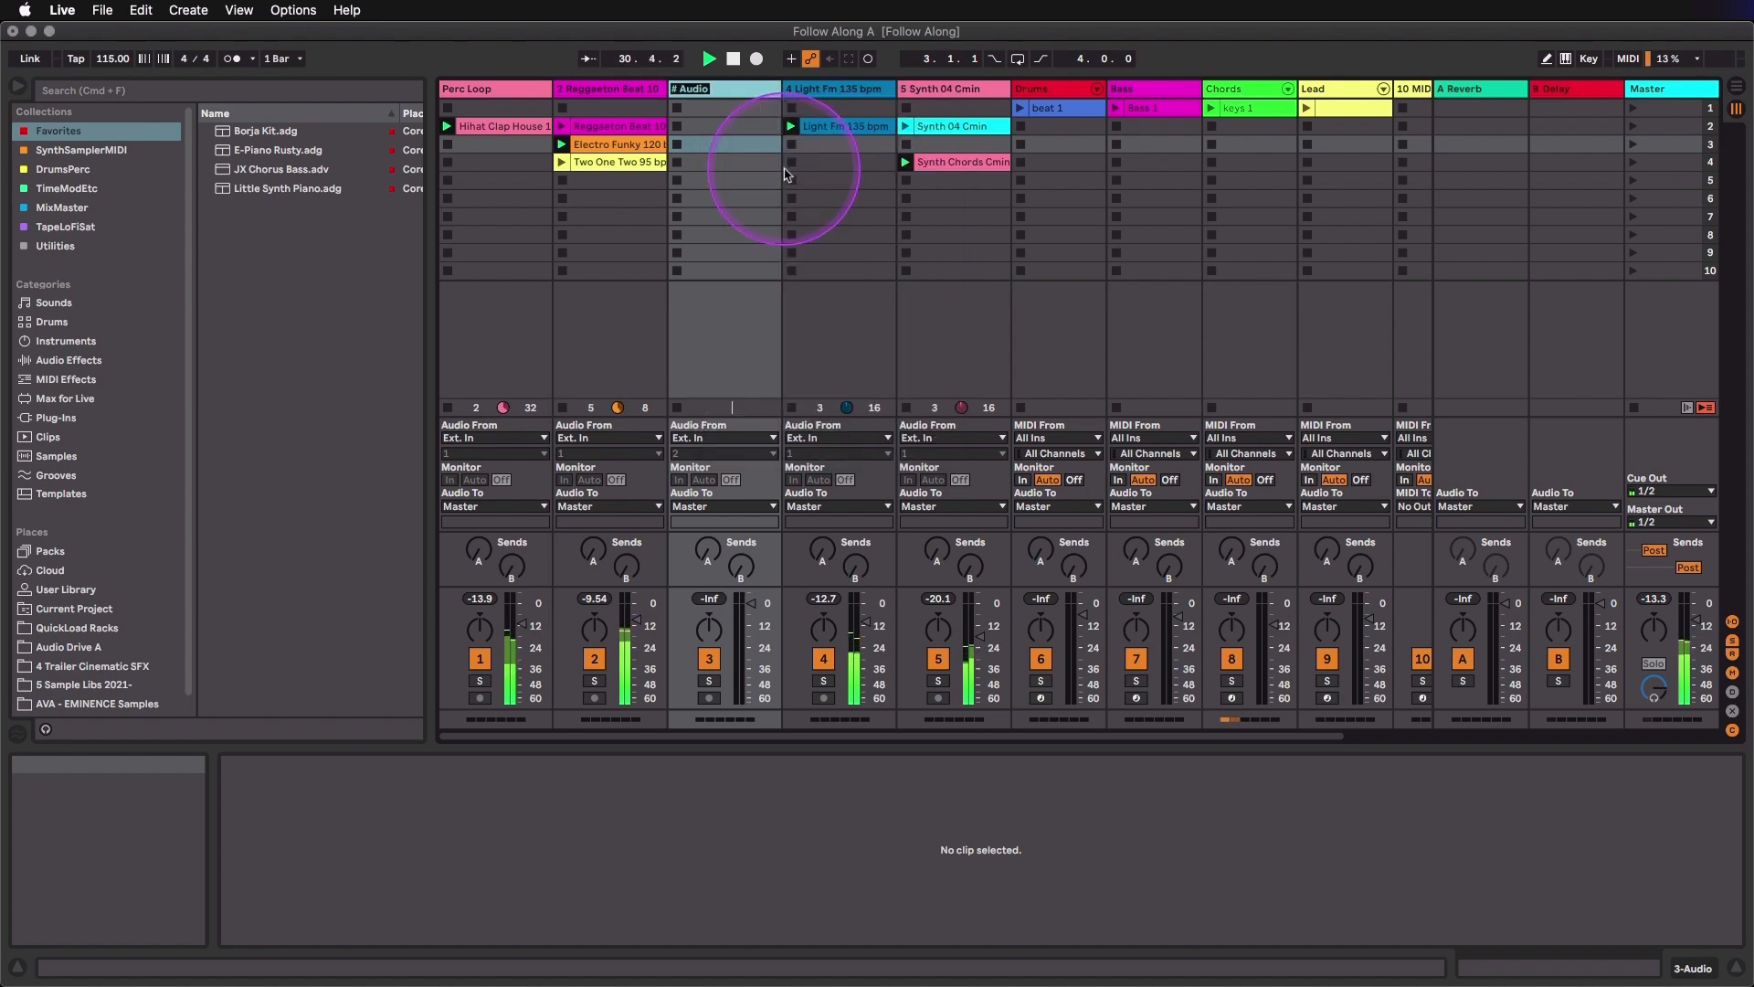
type("Beat 2")
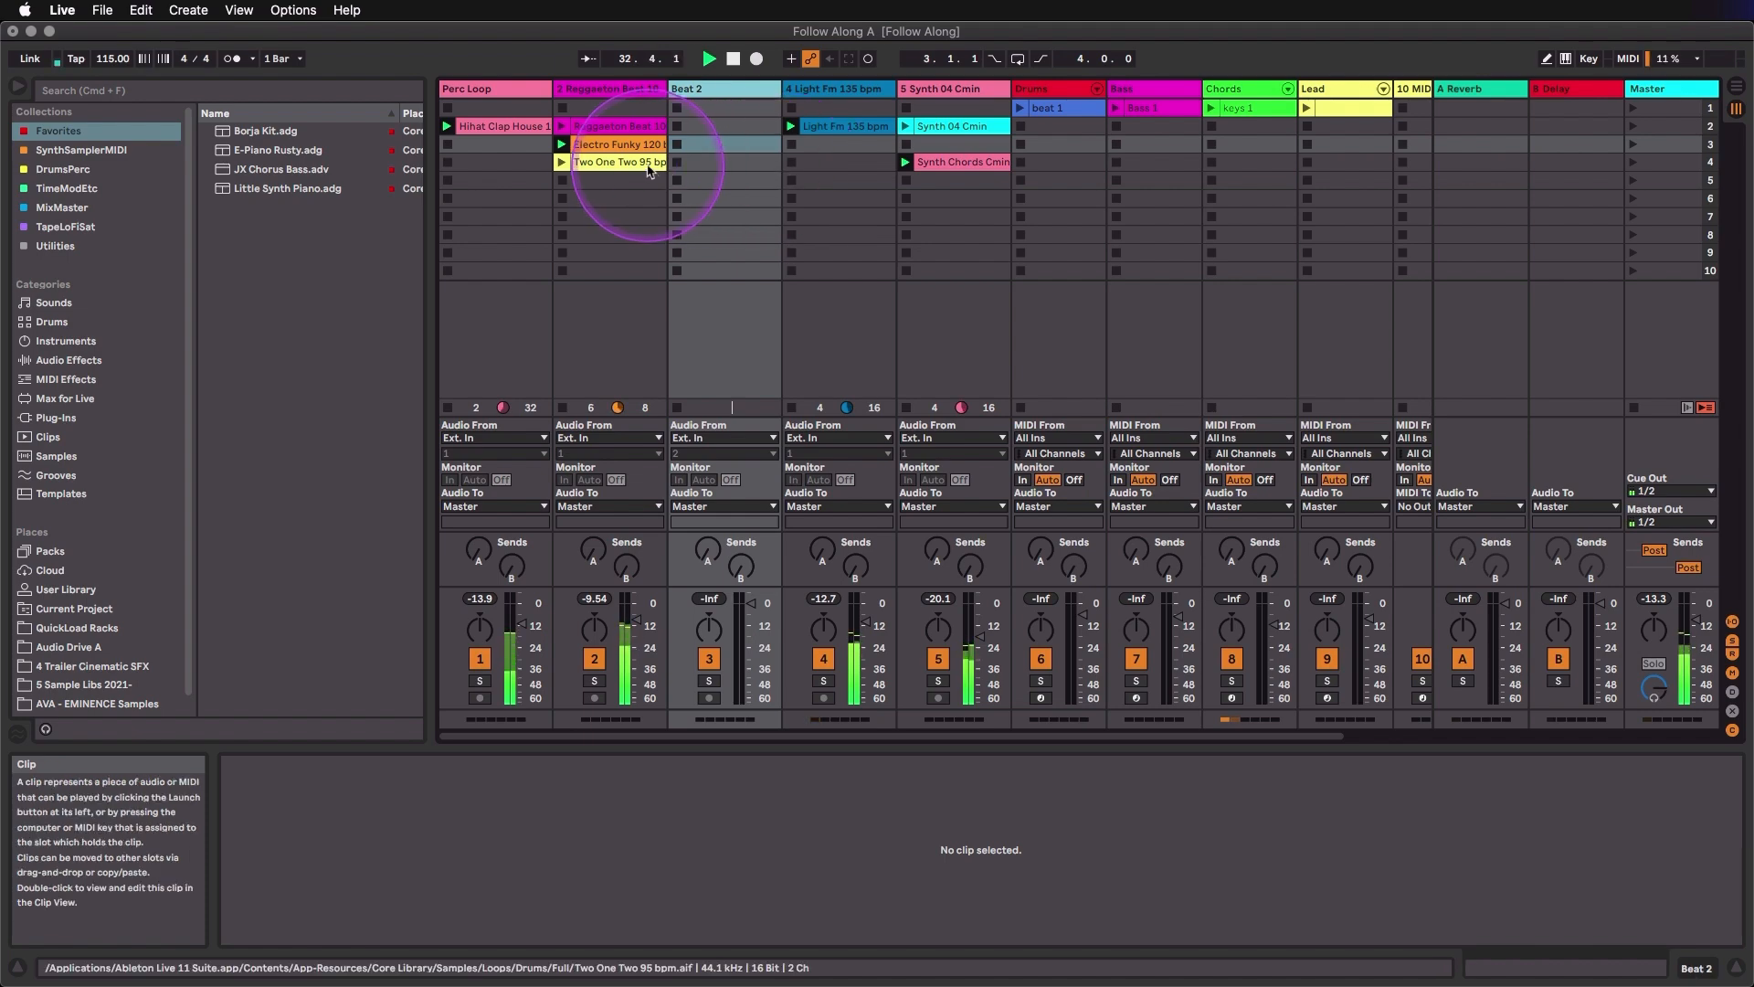
- Move the Two One Two 95 bpm clip from track 2 to the Beat 2 track, play it with the other clips and stop playback
left_click_drag(607, 163, 702, 172)
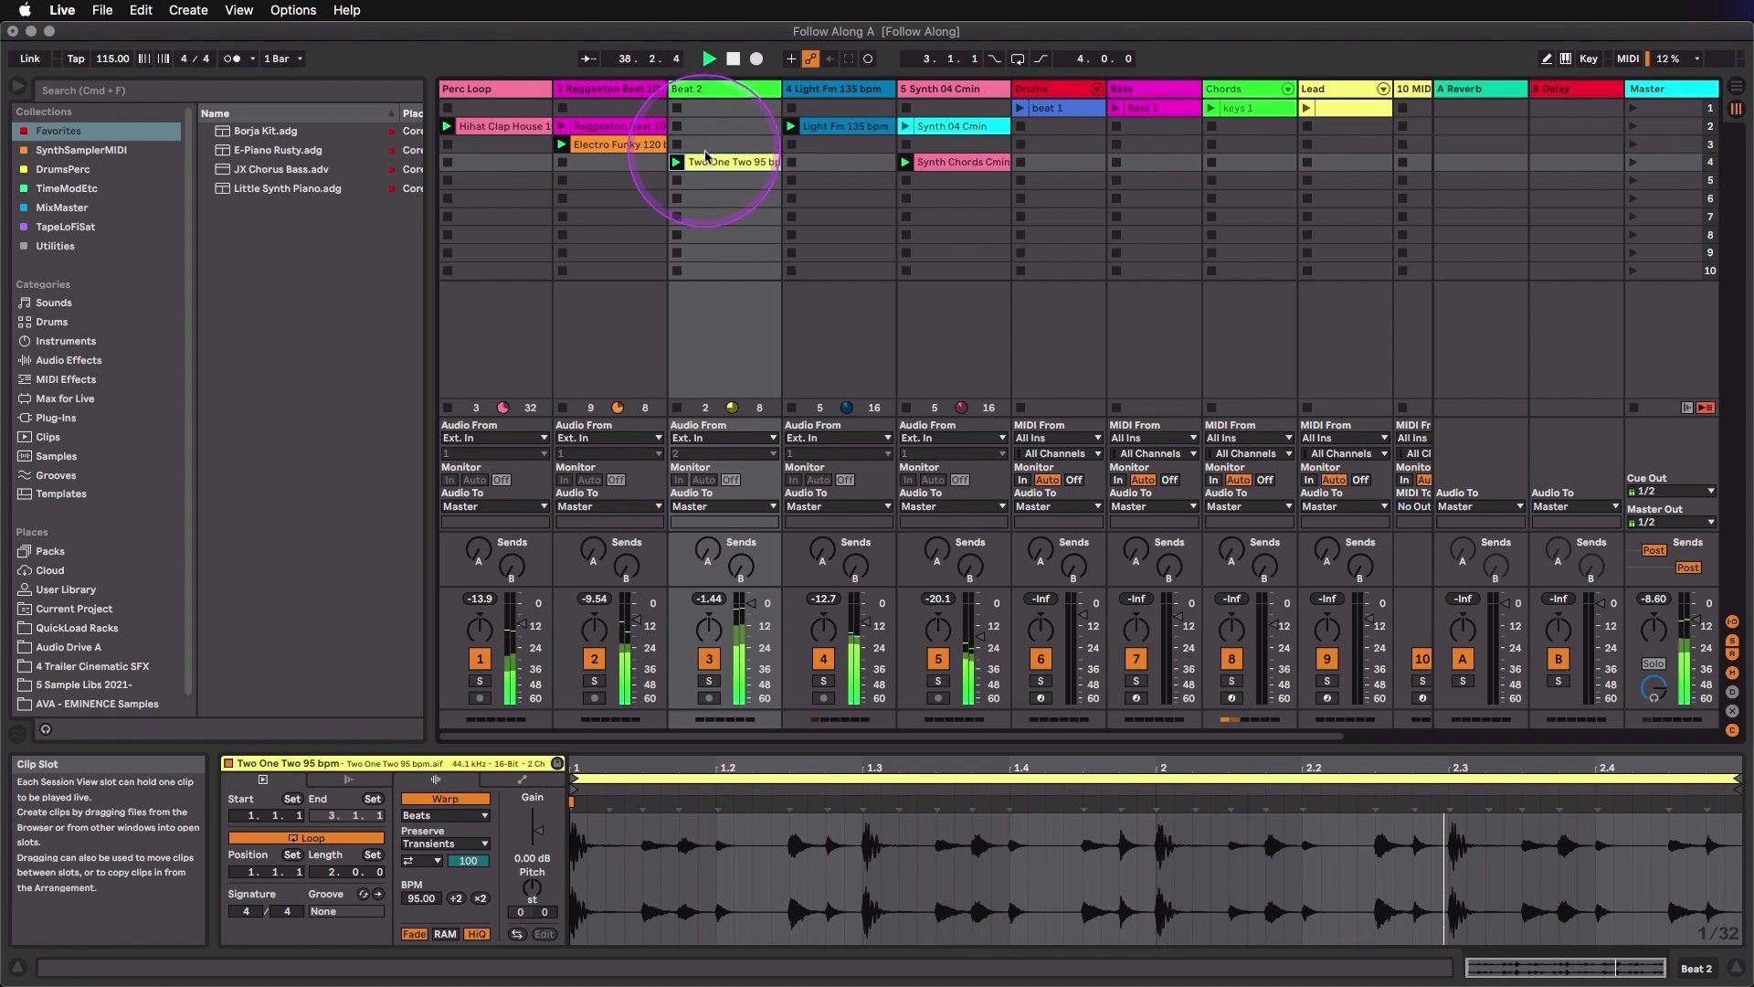
key("space")
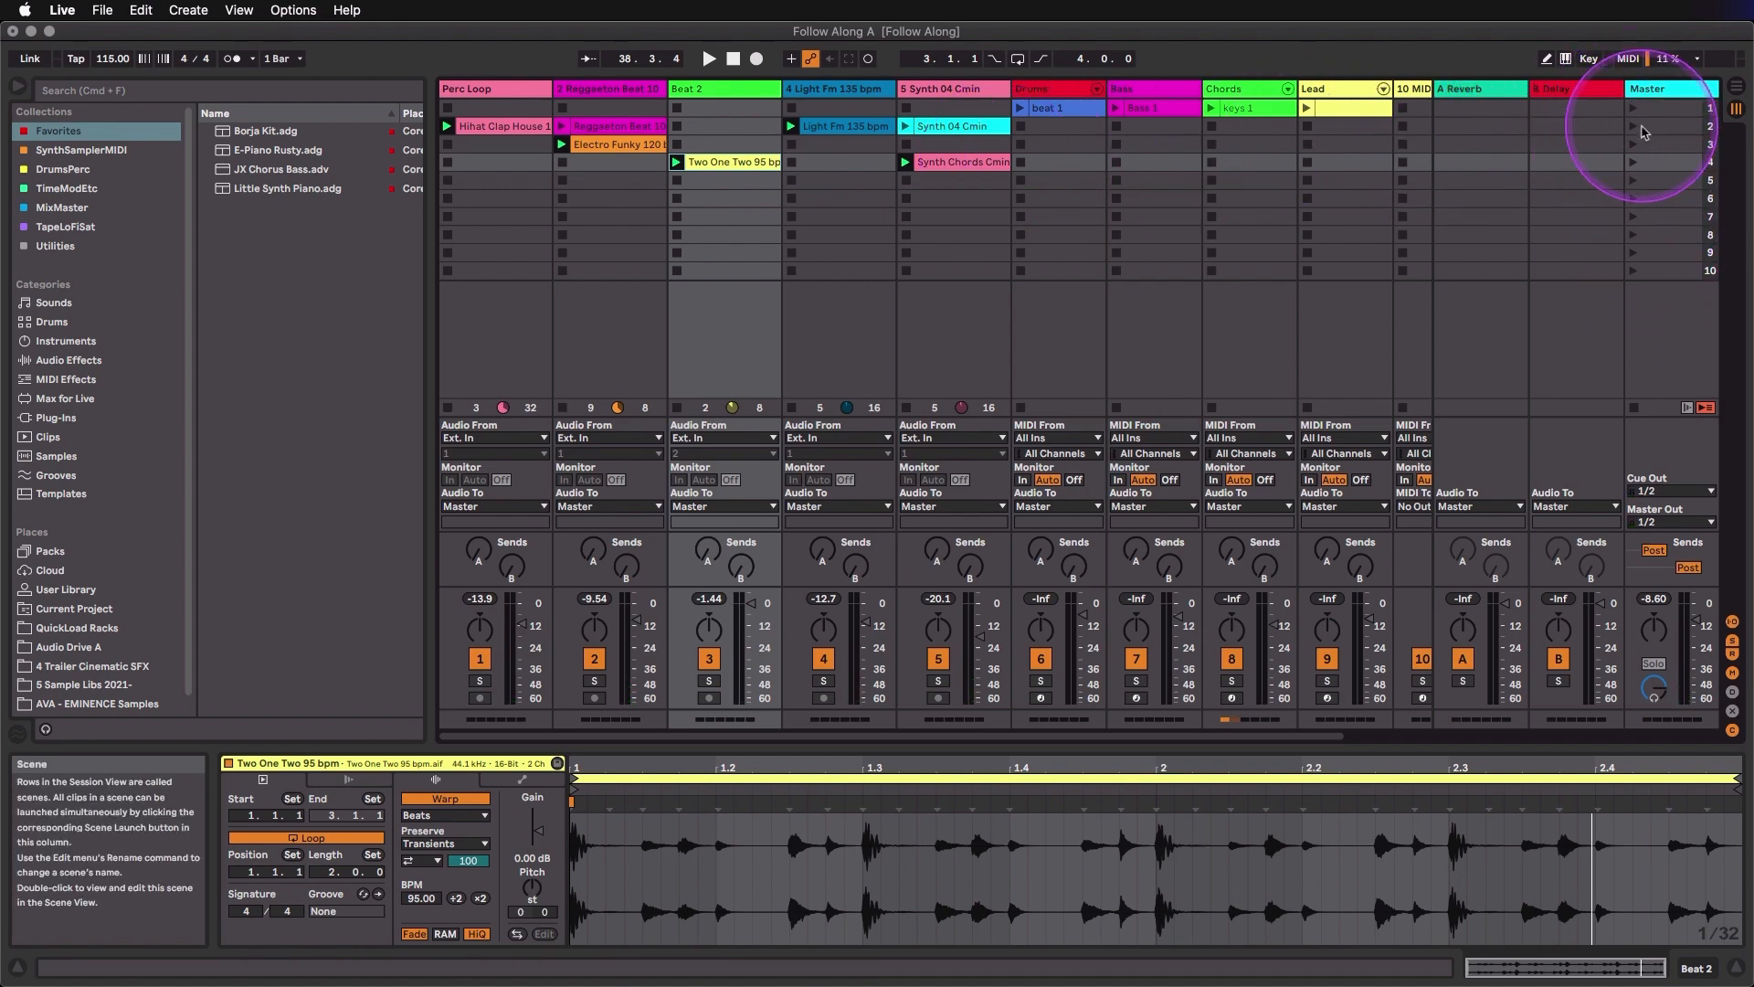
- Launch scene 2, remove the stop button from Beat 2's slot in it, and relaunch the scene with Two One Two 95 bpm running
left_click(1634, 128)
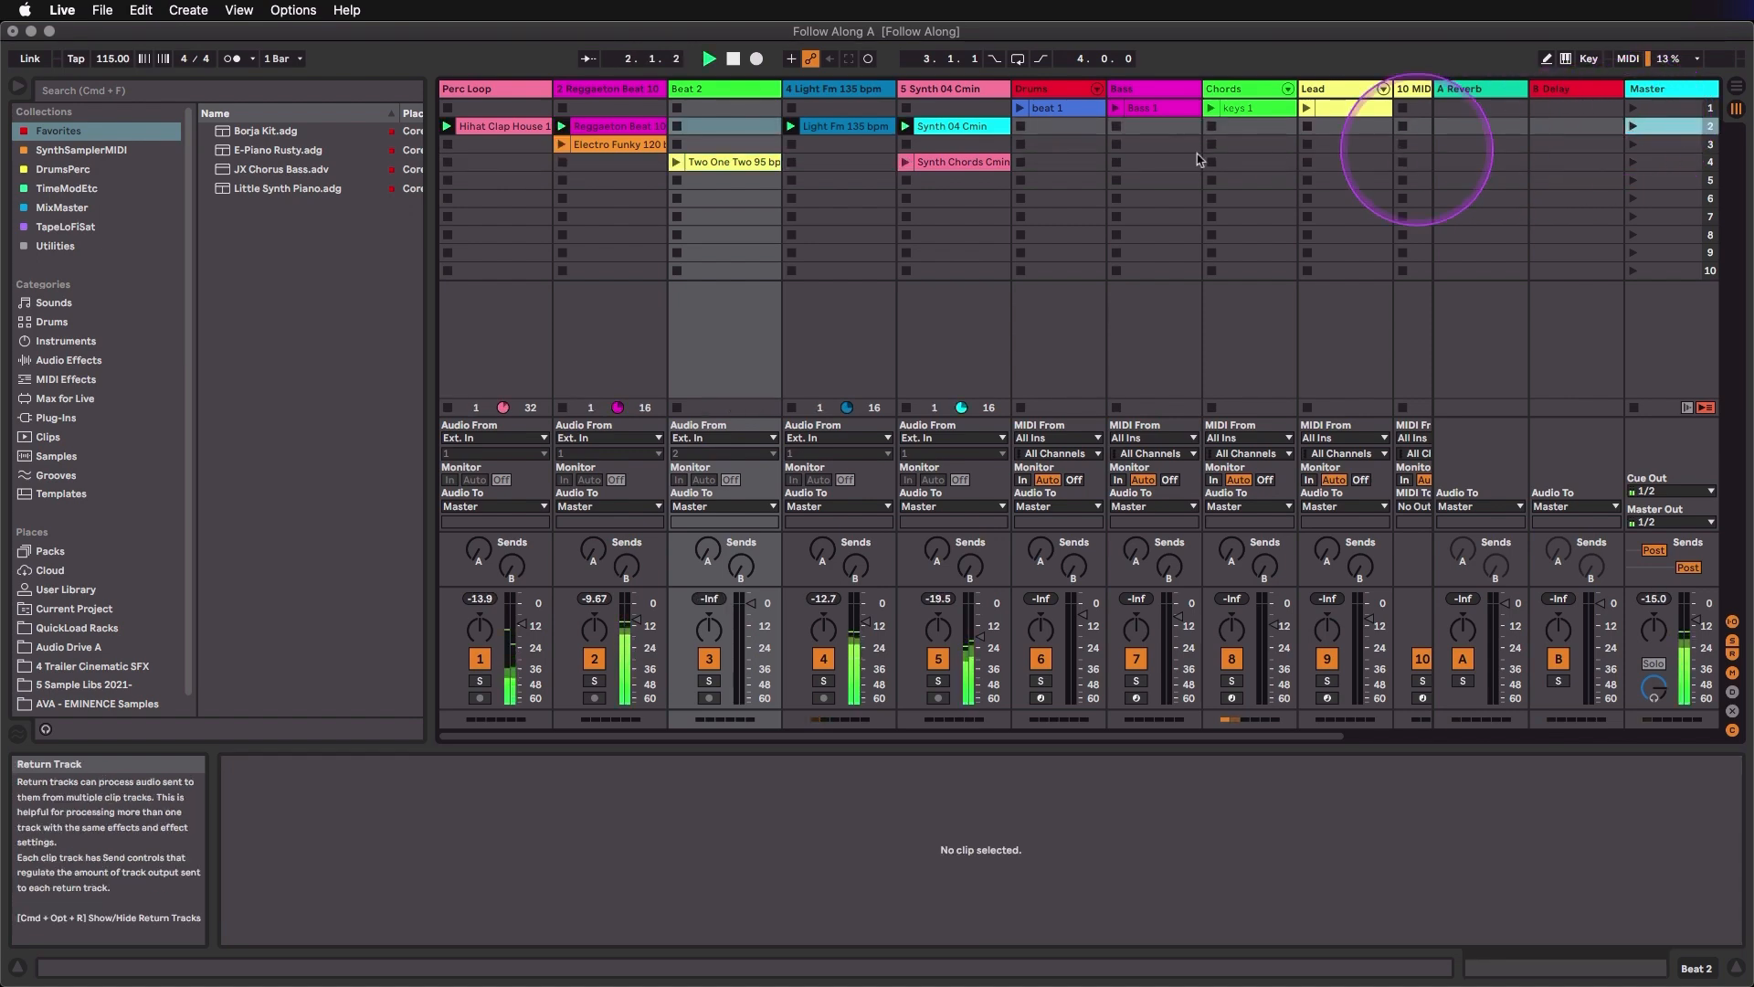
right_click(722, 134)
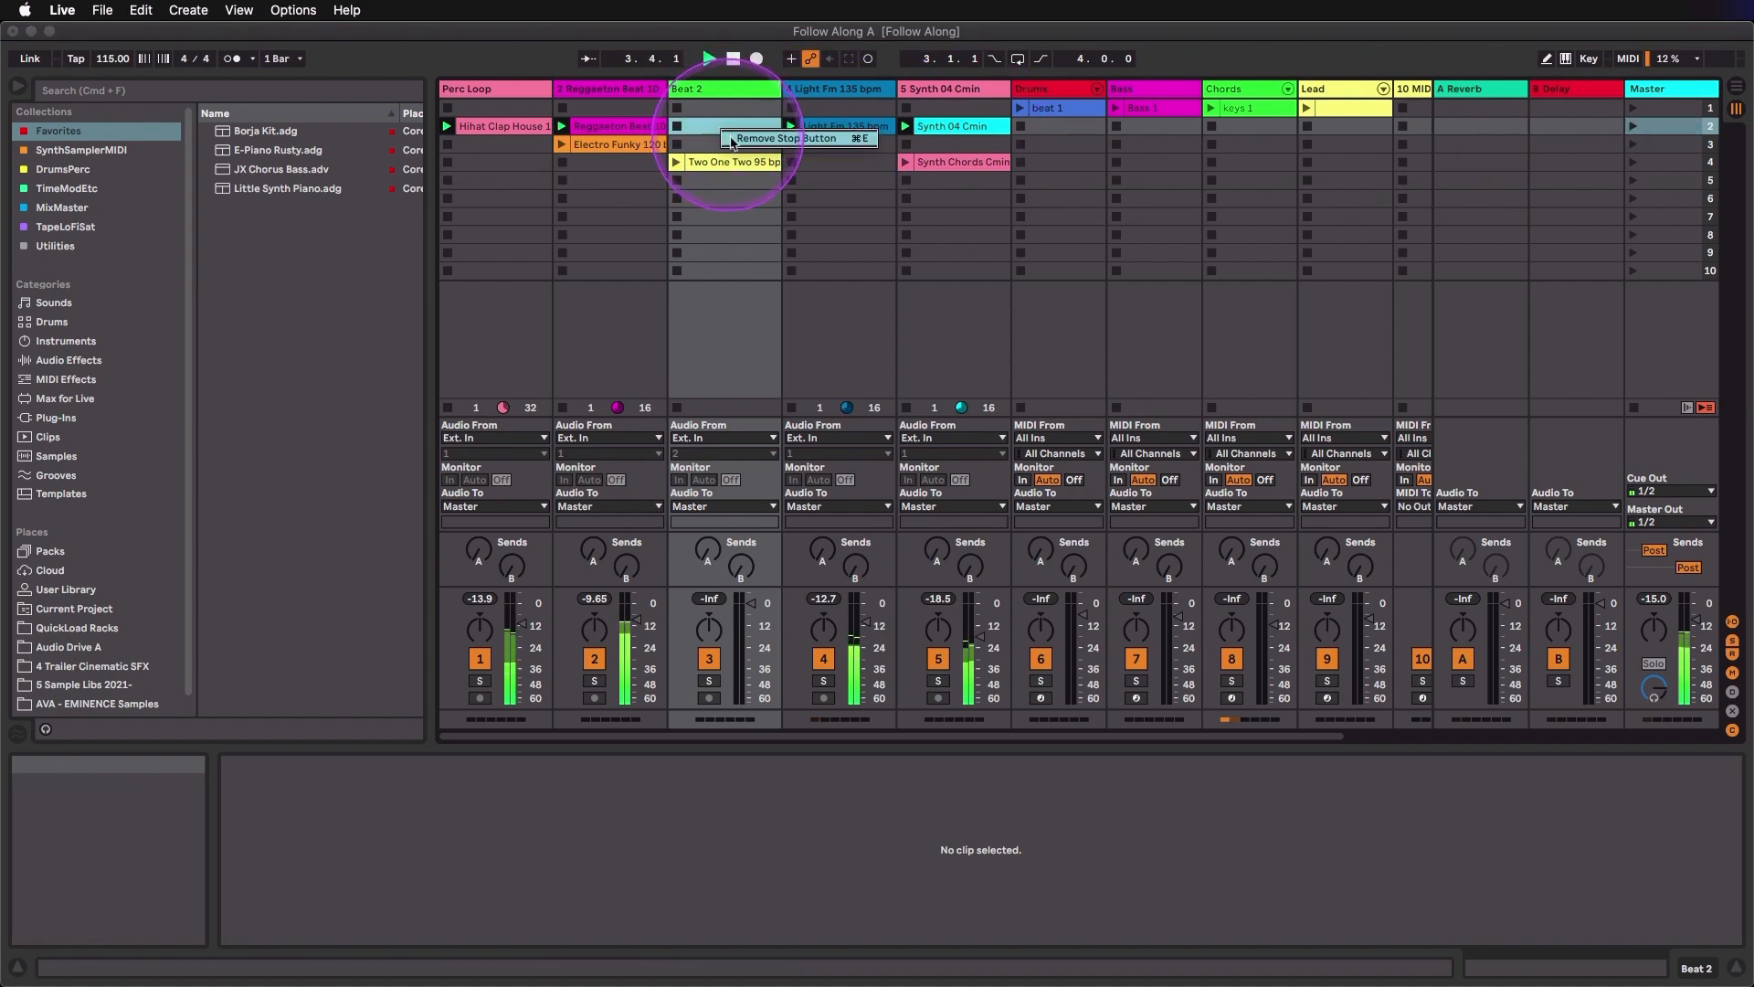
left_click(797, 139)
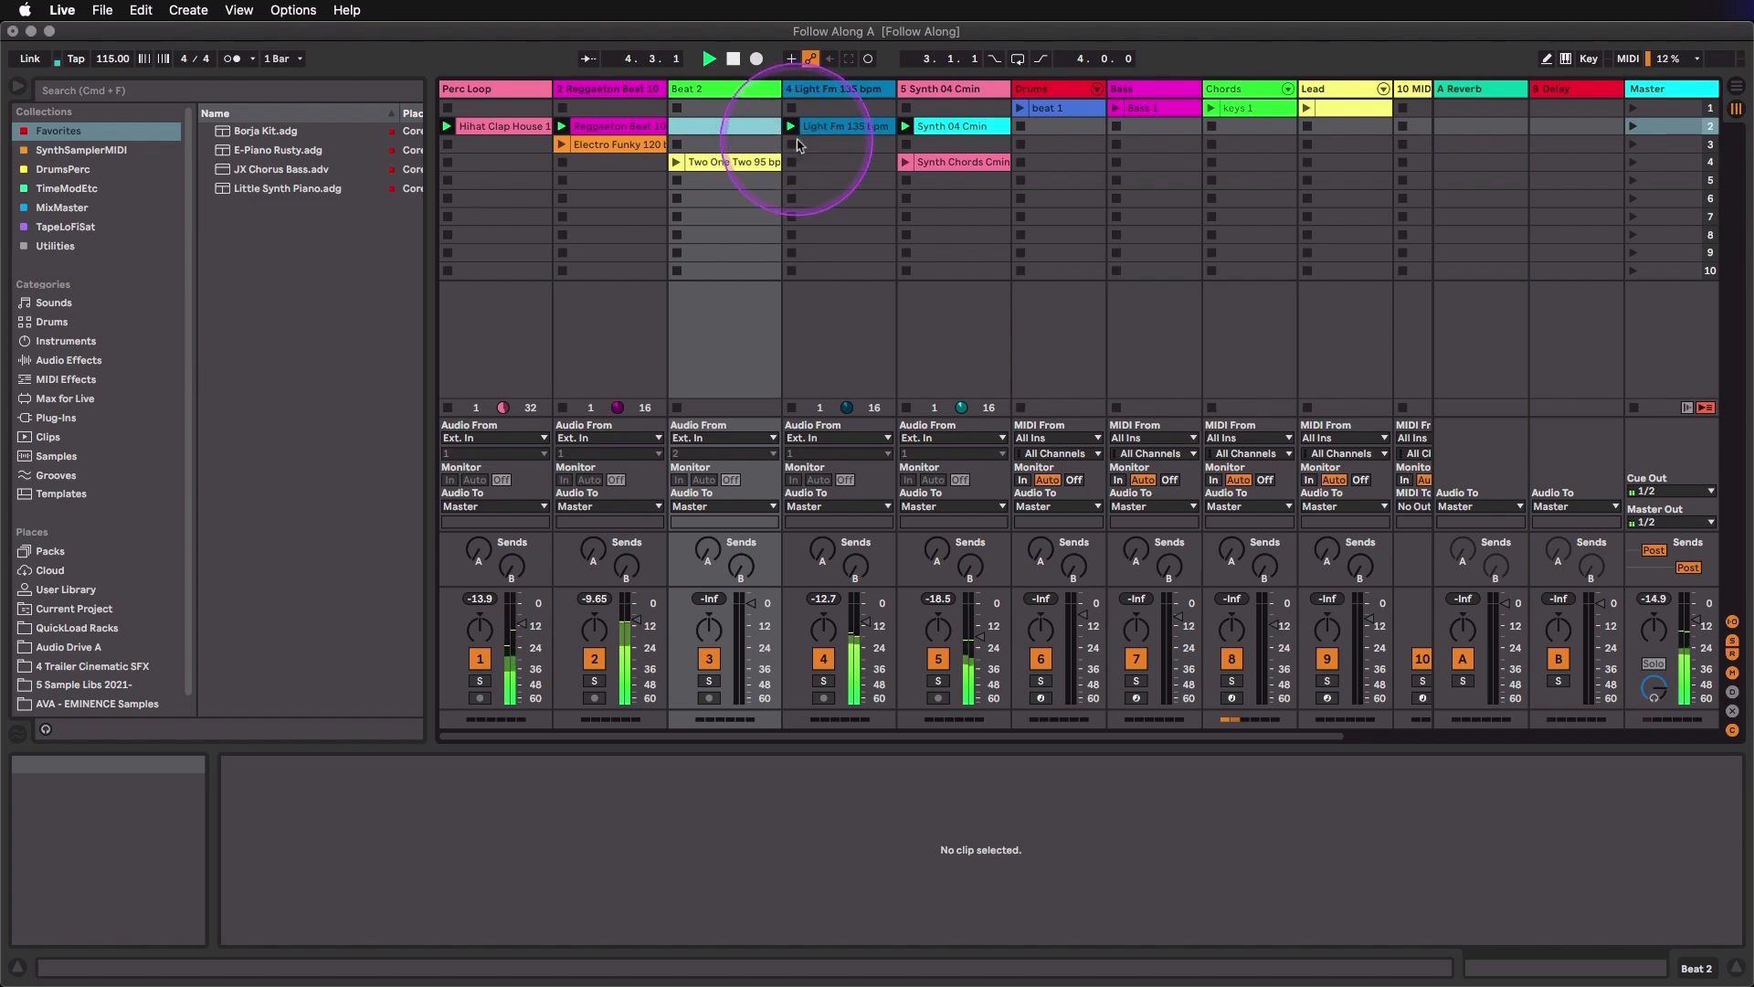
left_click(677, 164)
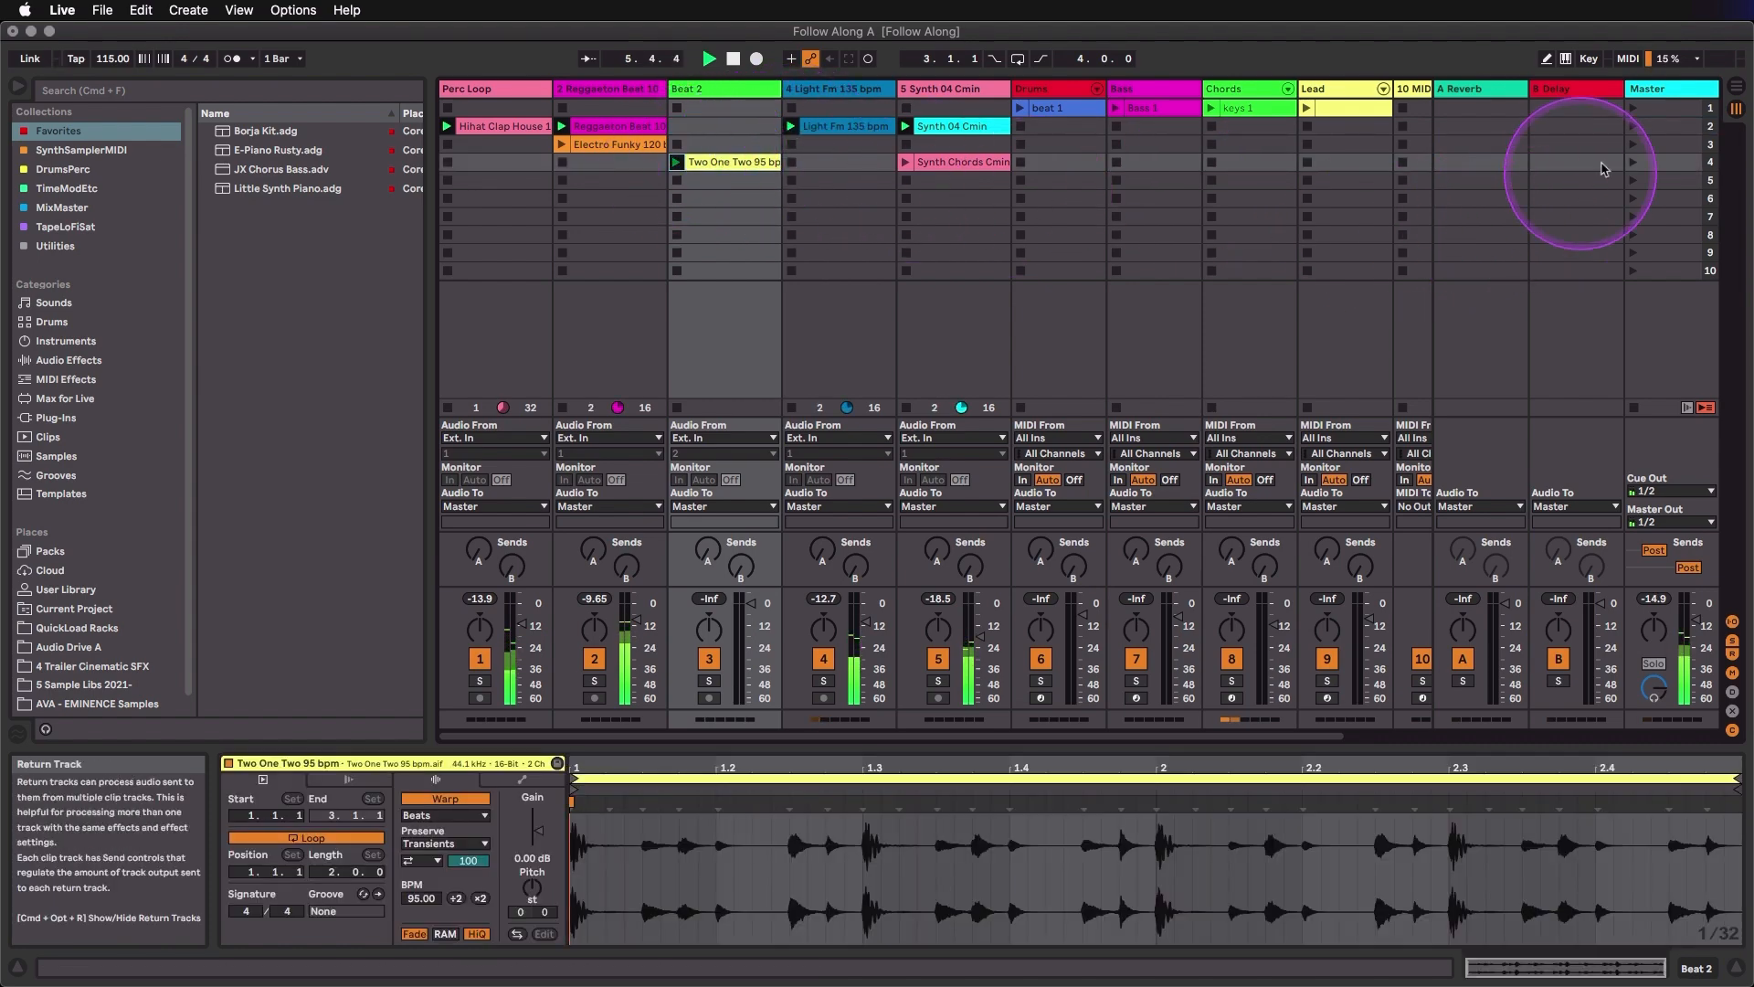
left_click(1634, 130)
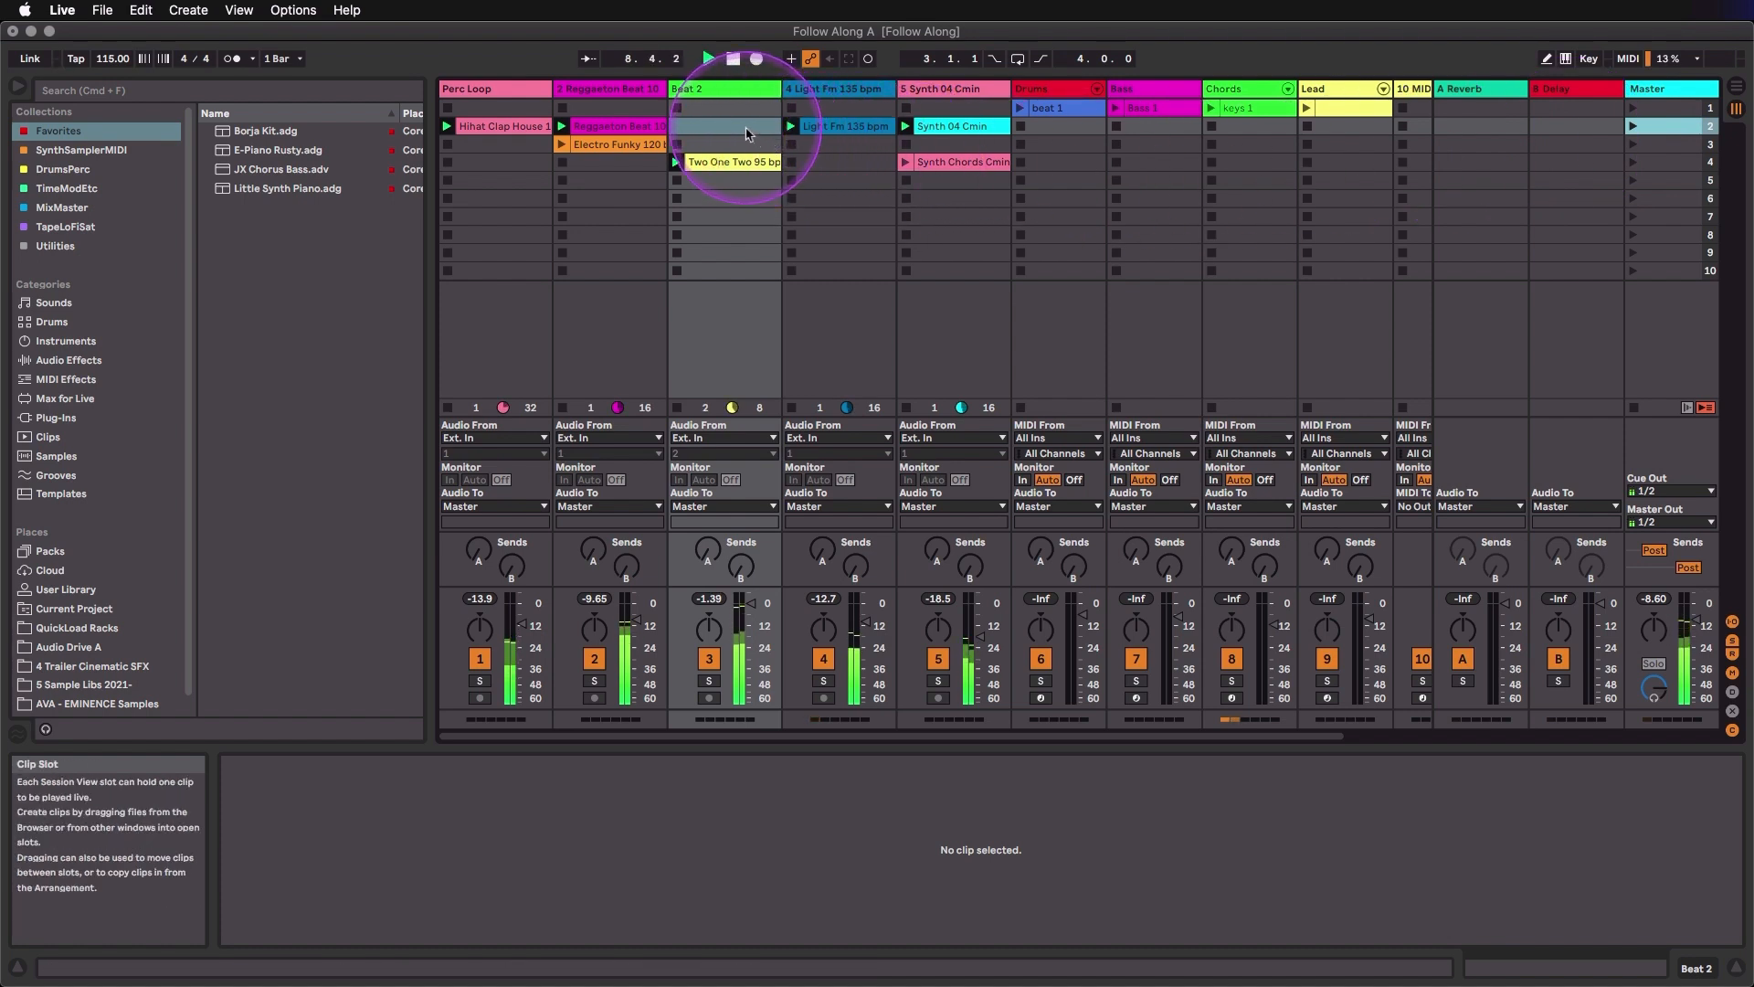
- Restore the stop button in Beat 2's empty scene 2 slot and launch scene 2 again
left_click(747, 133)
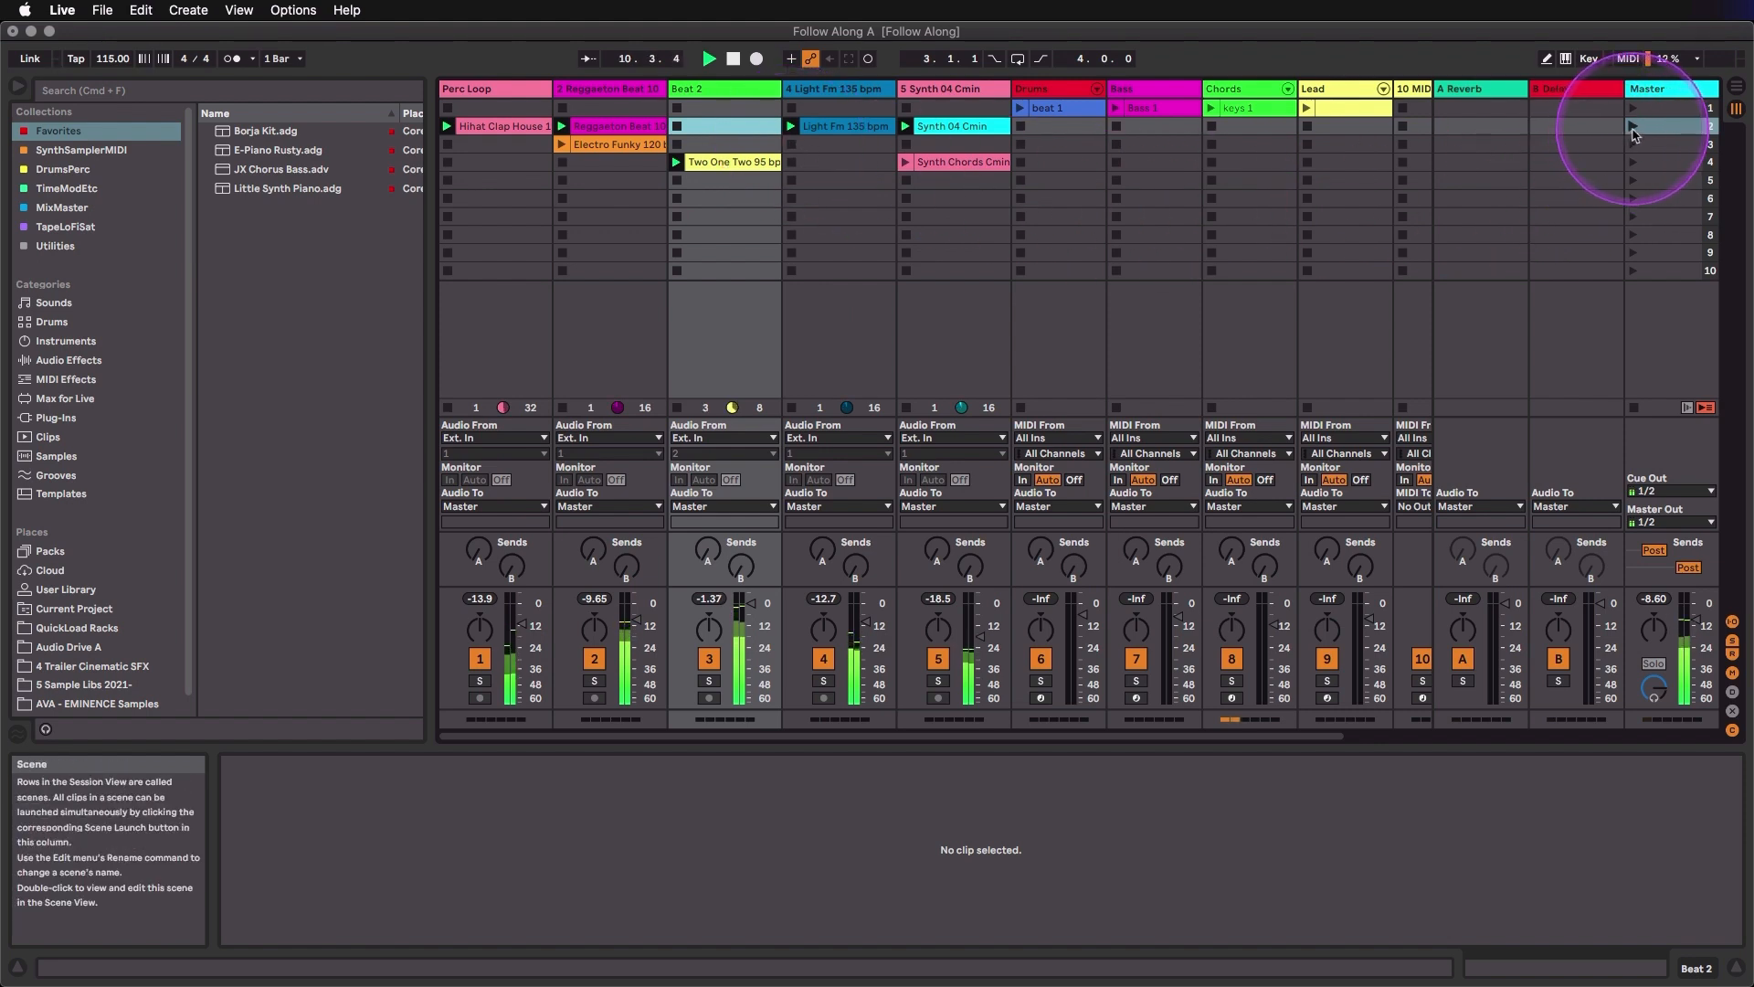
left_click(1635, 132)
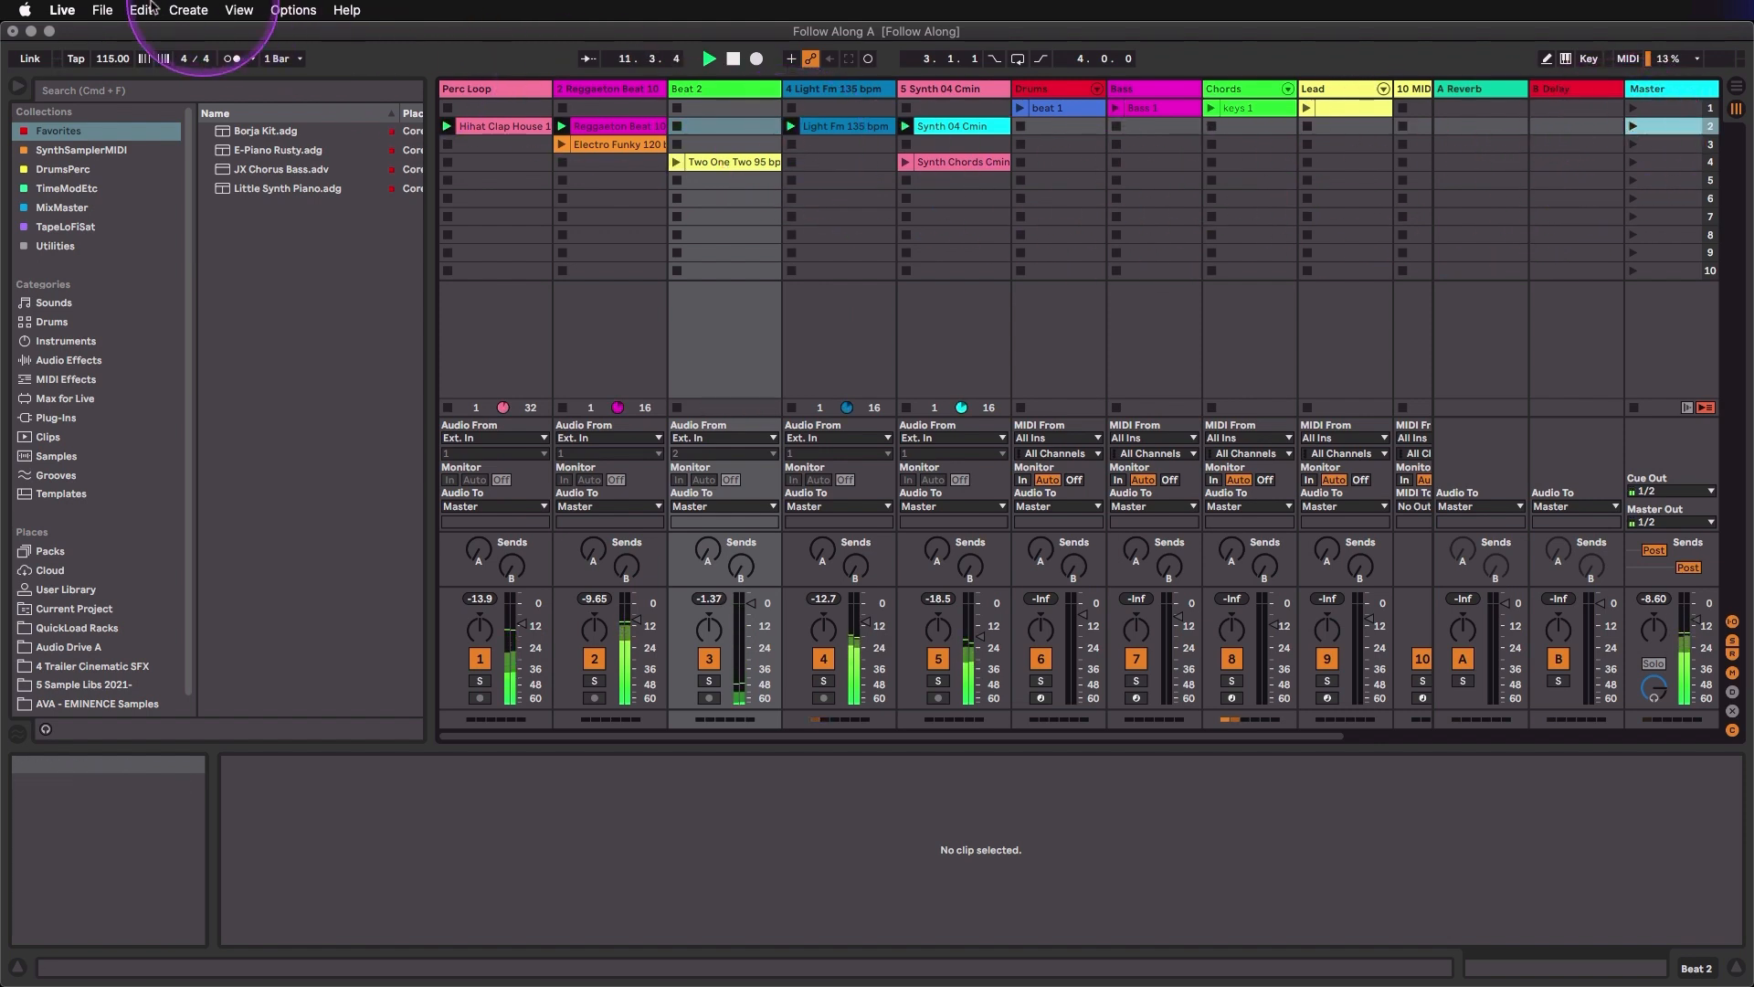
- Insert an empty scene directly below scene 2
left_click(187, 10)
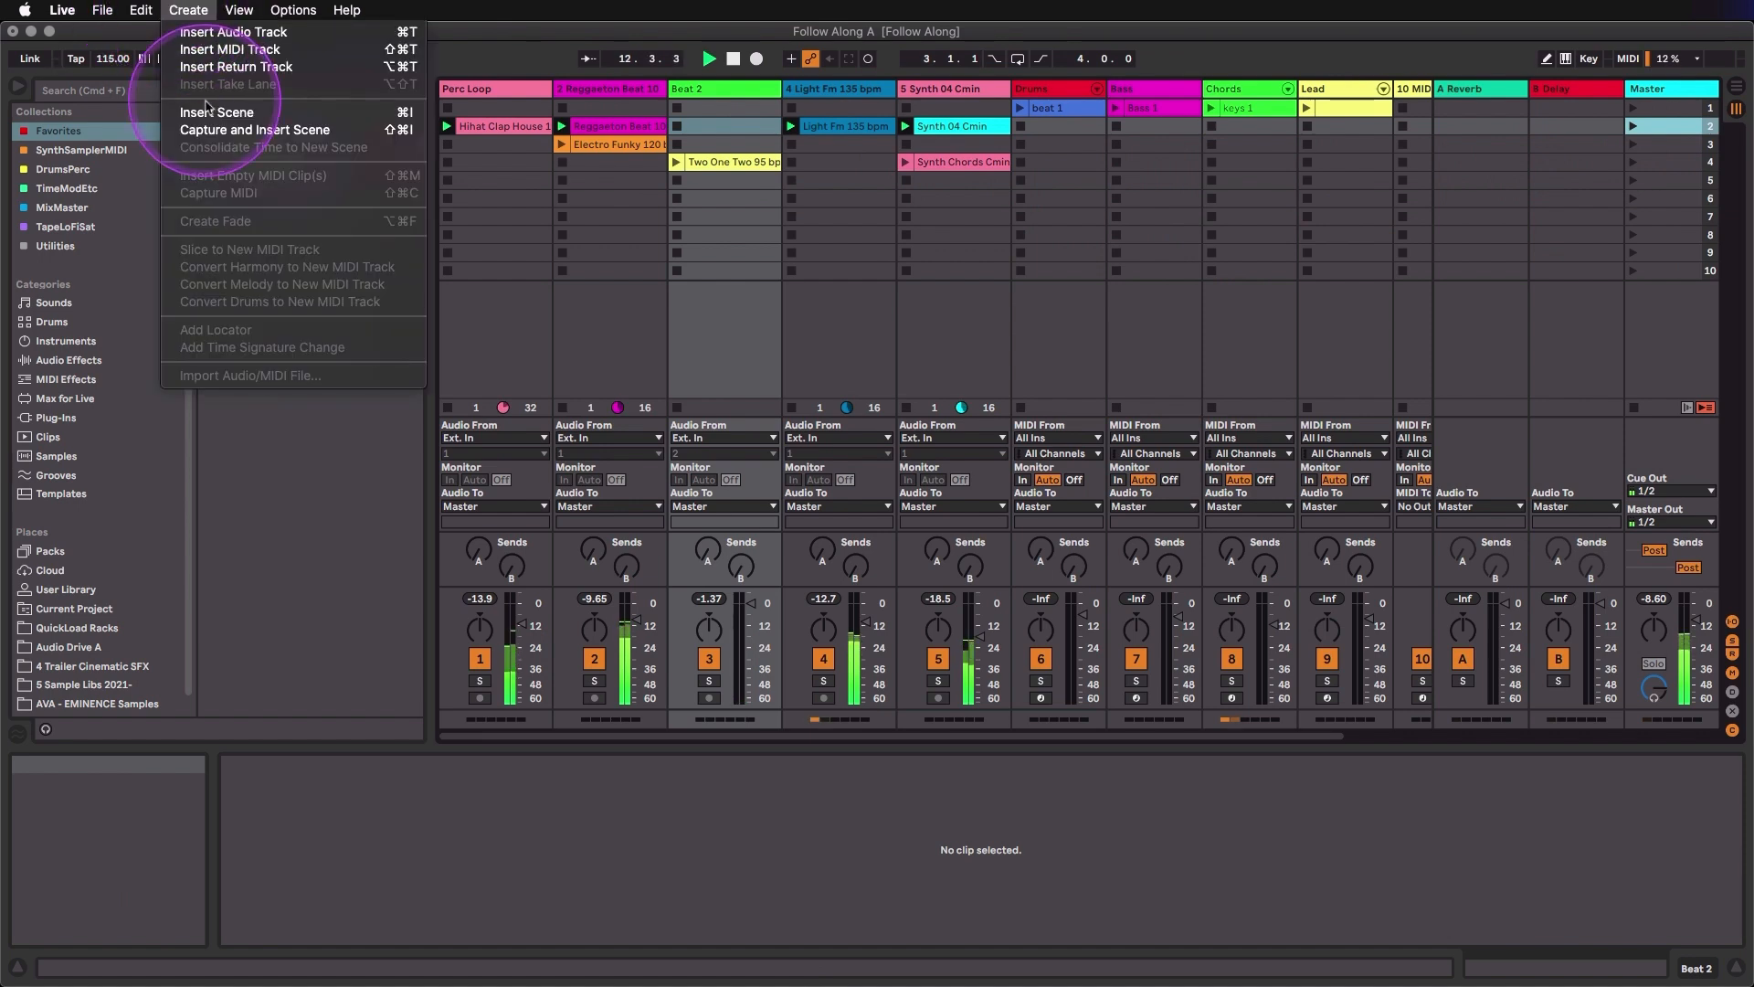
left_click(217, 112)
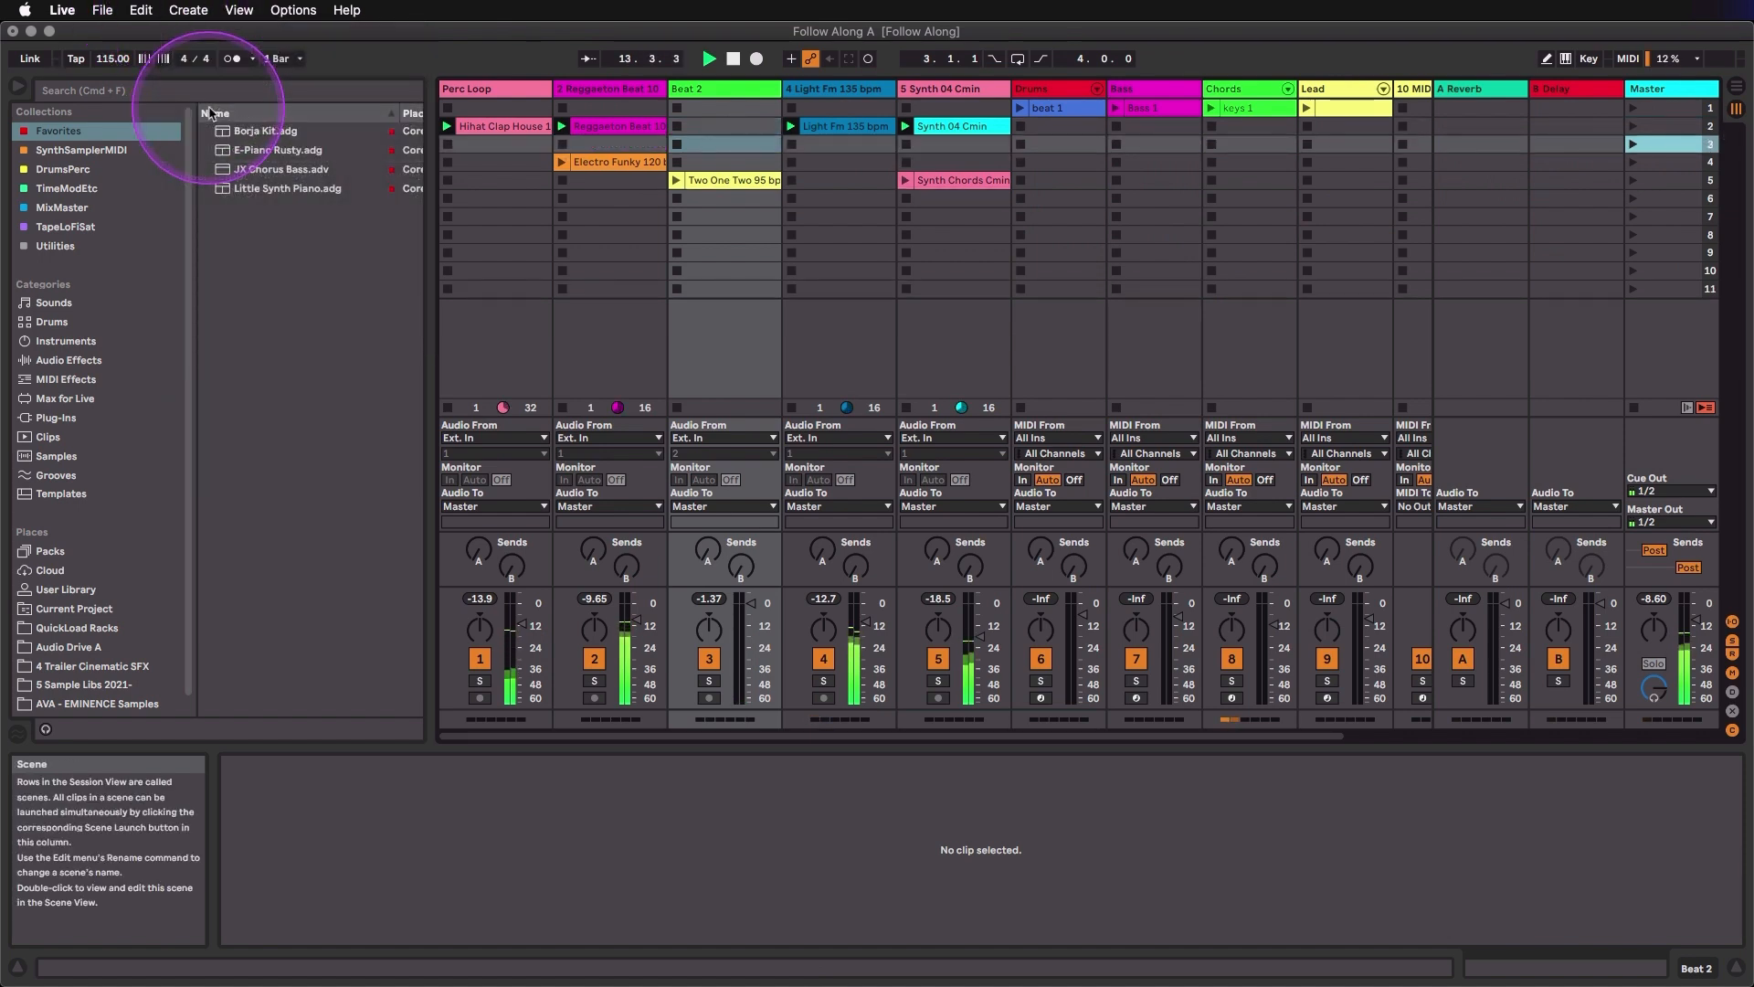
- Launch the Electro Funky 120 bpm and Two One Two 95 bpm clips and capture all playing clips into a new scene
left_click(598, 162)
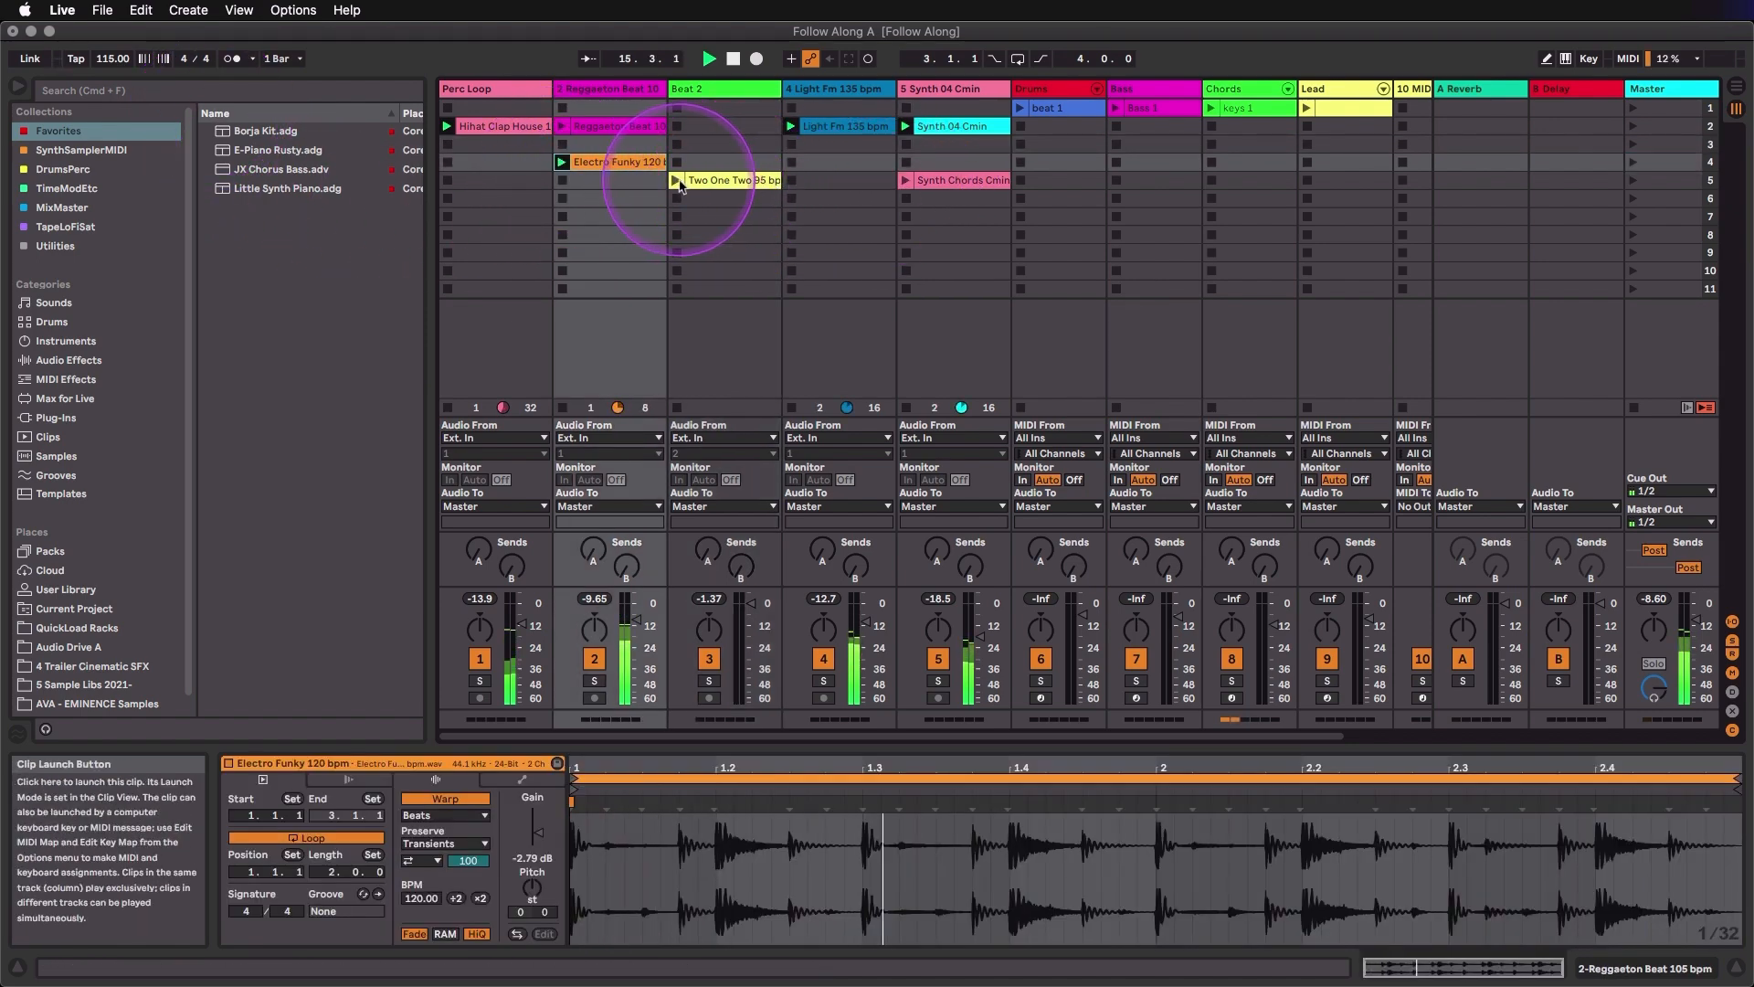
left_click(677, 180)
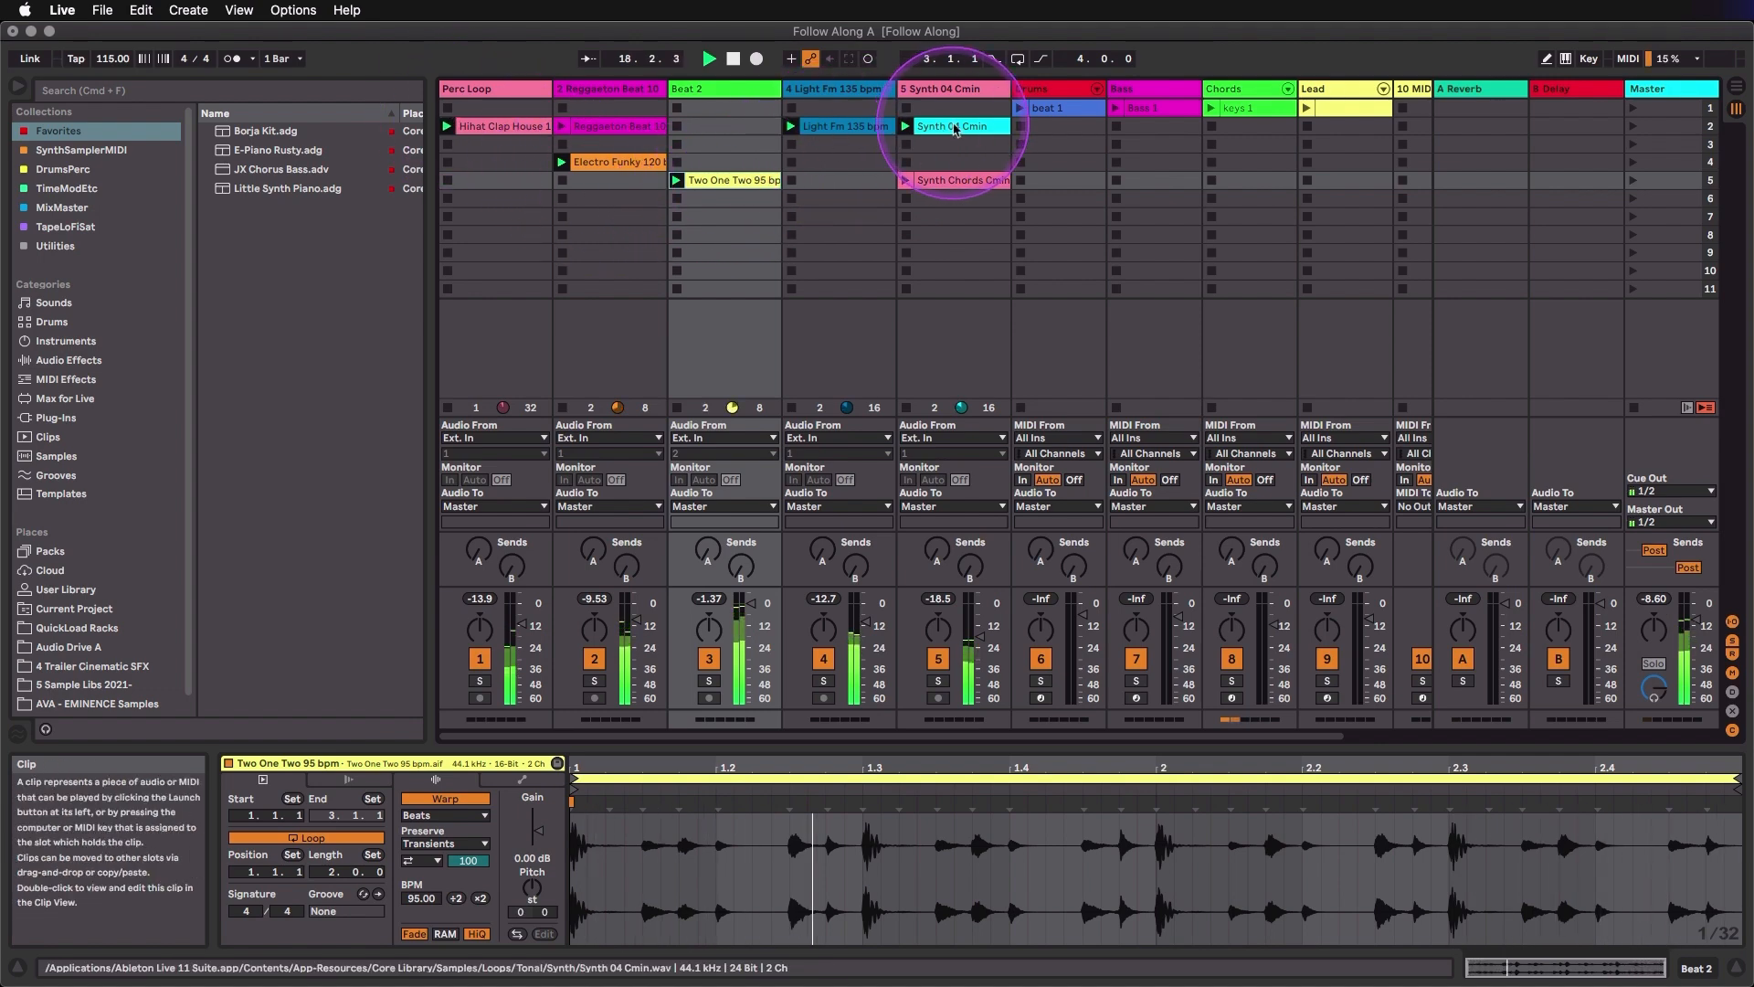
left_click(188, 10)
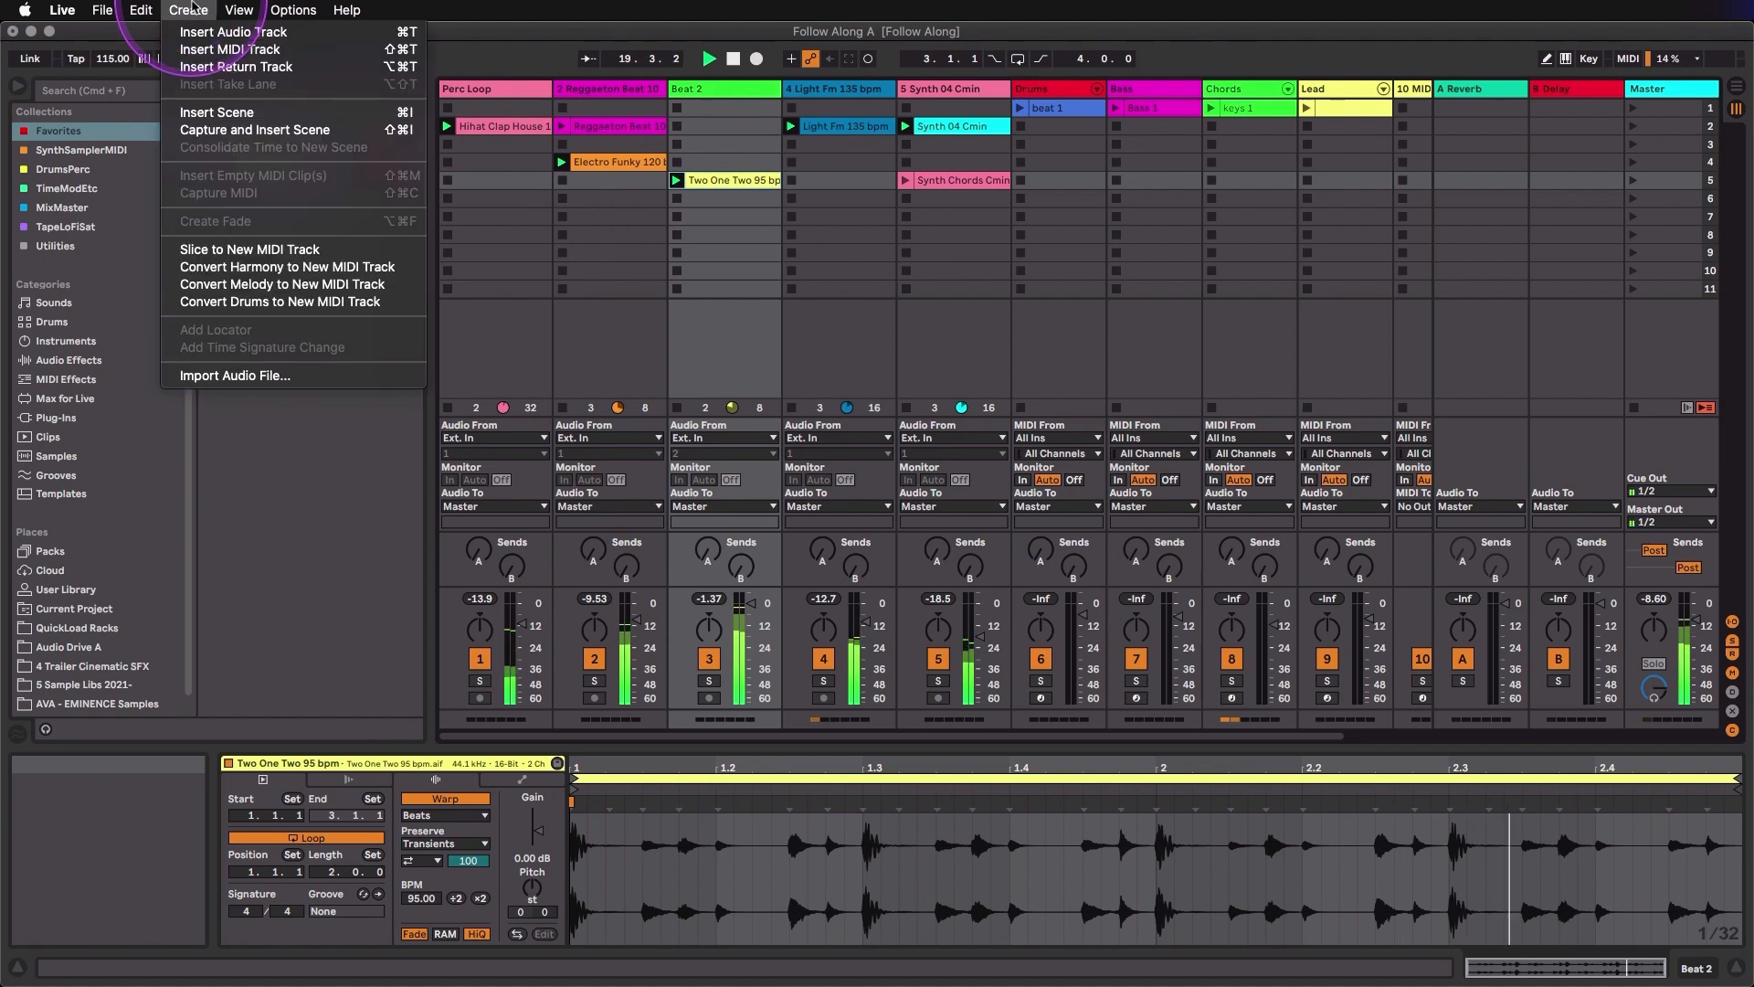
left_click(294, 130)
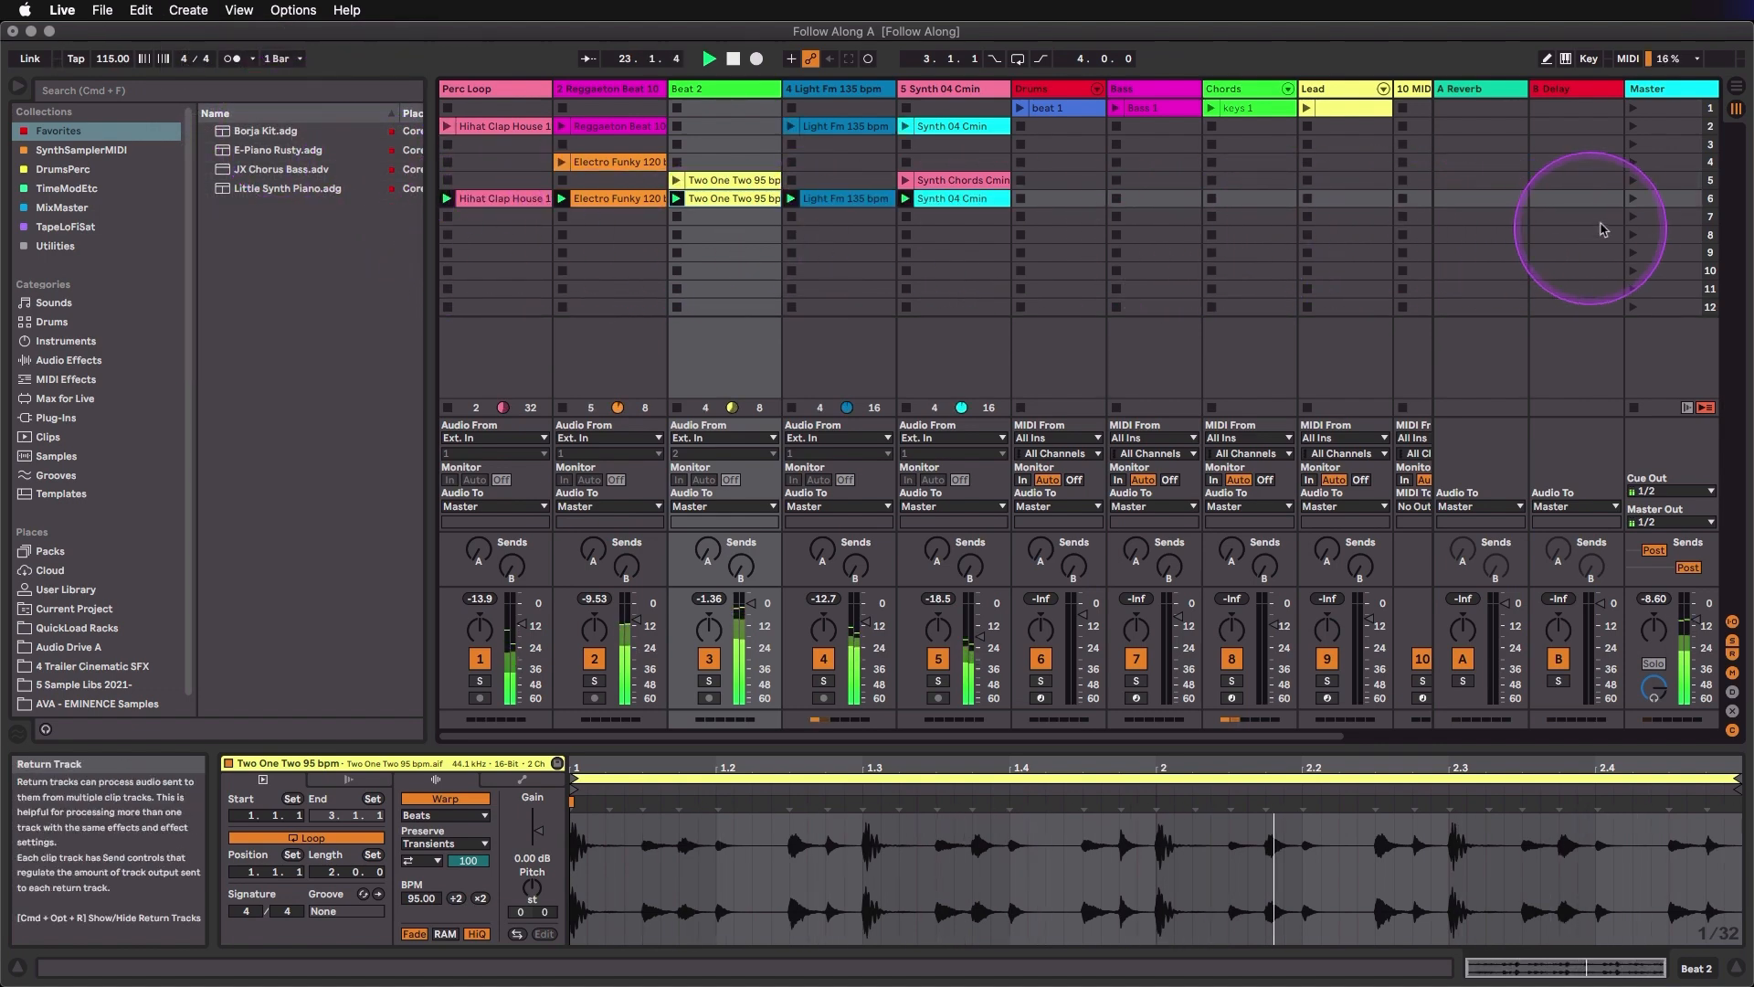
- Rename the captured scene 6 as idea 1
right_click(1663, 205)
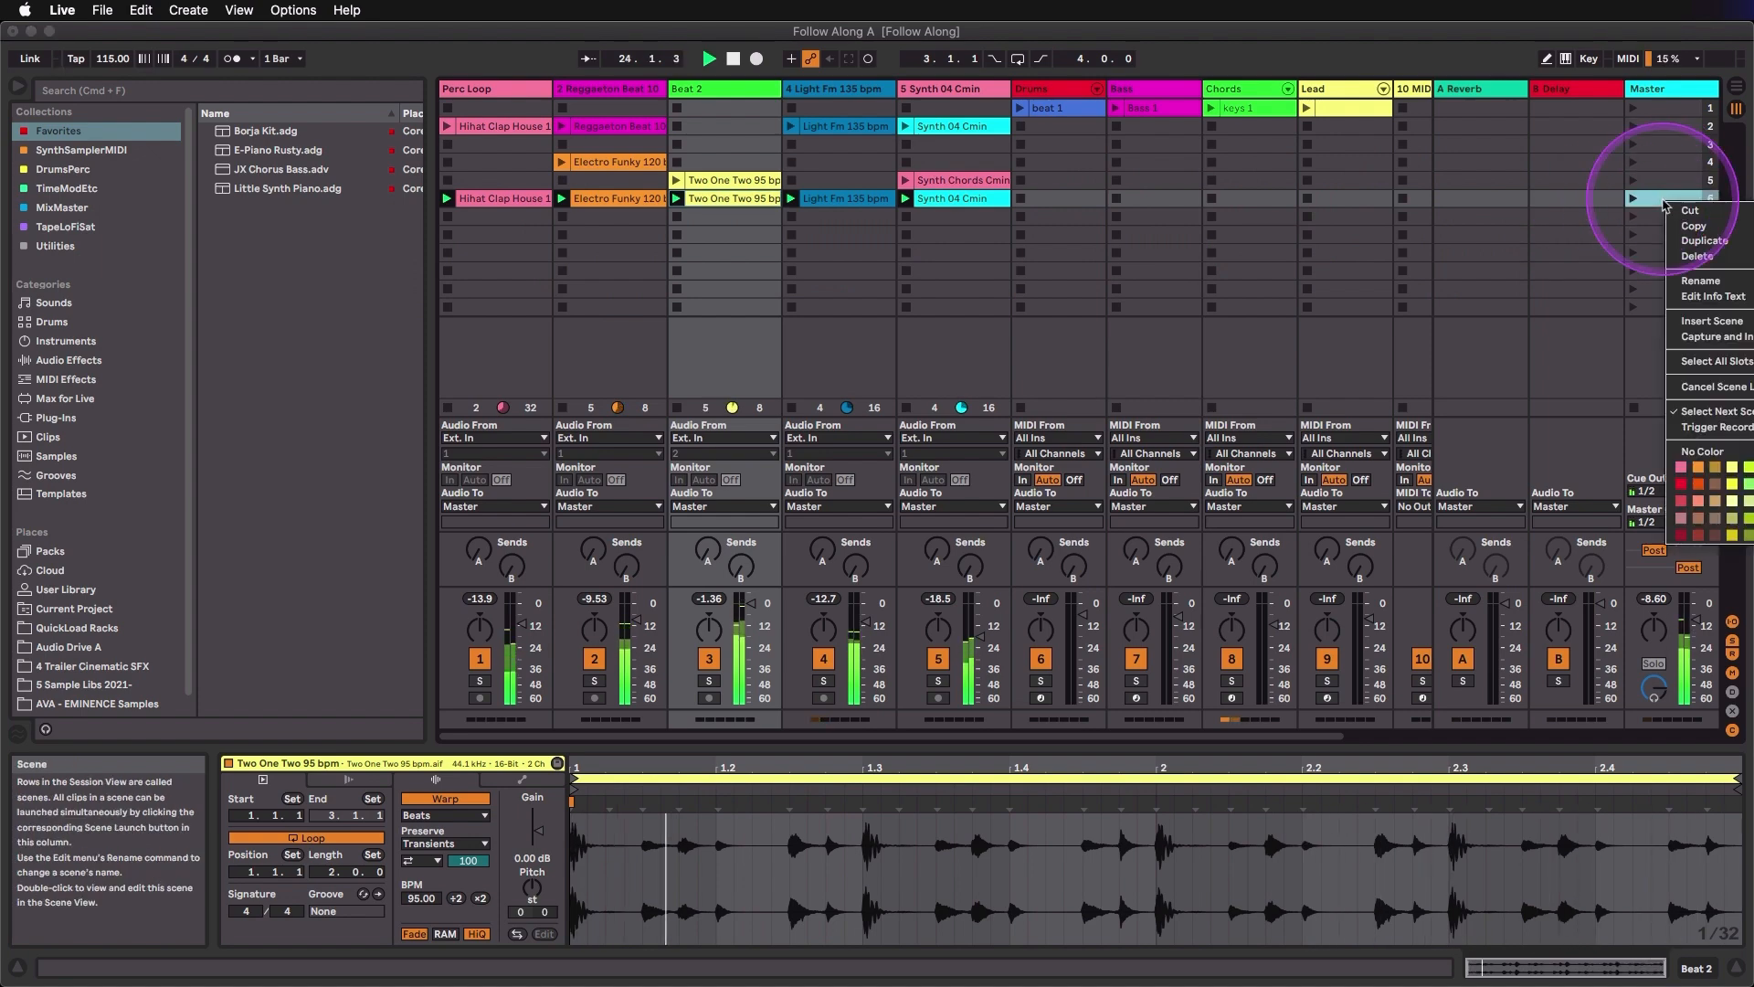
left_click(1686, 290)
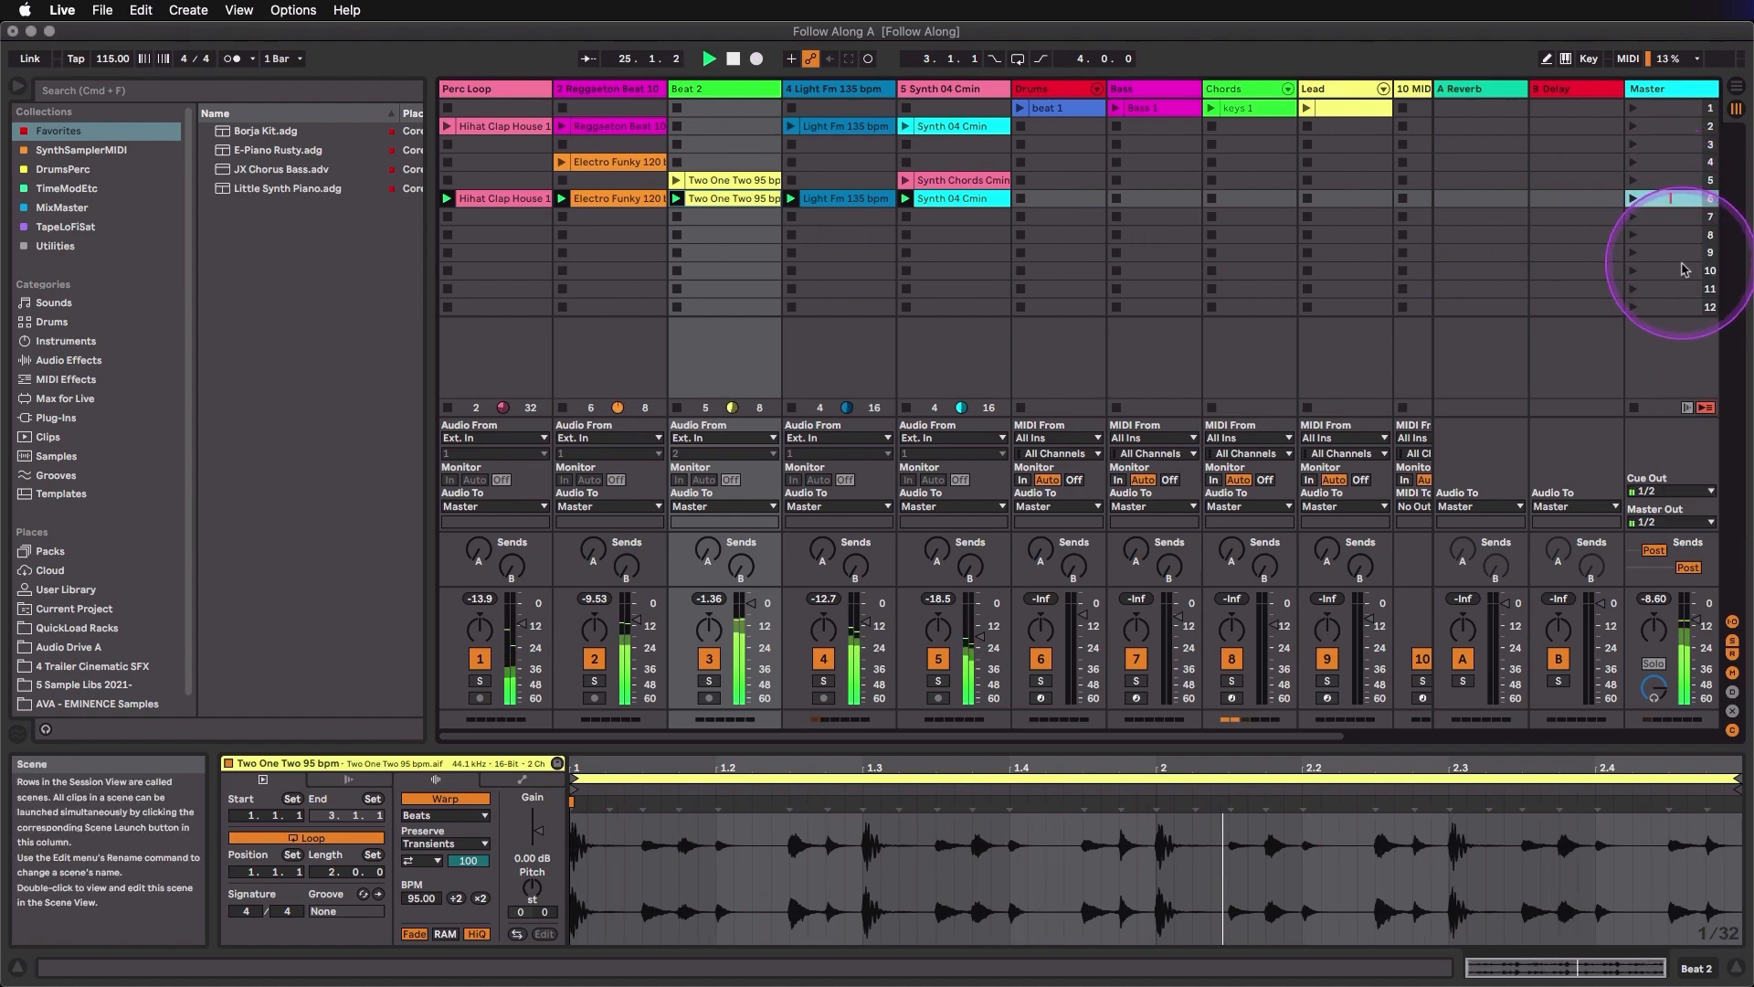
type("idea 1")
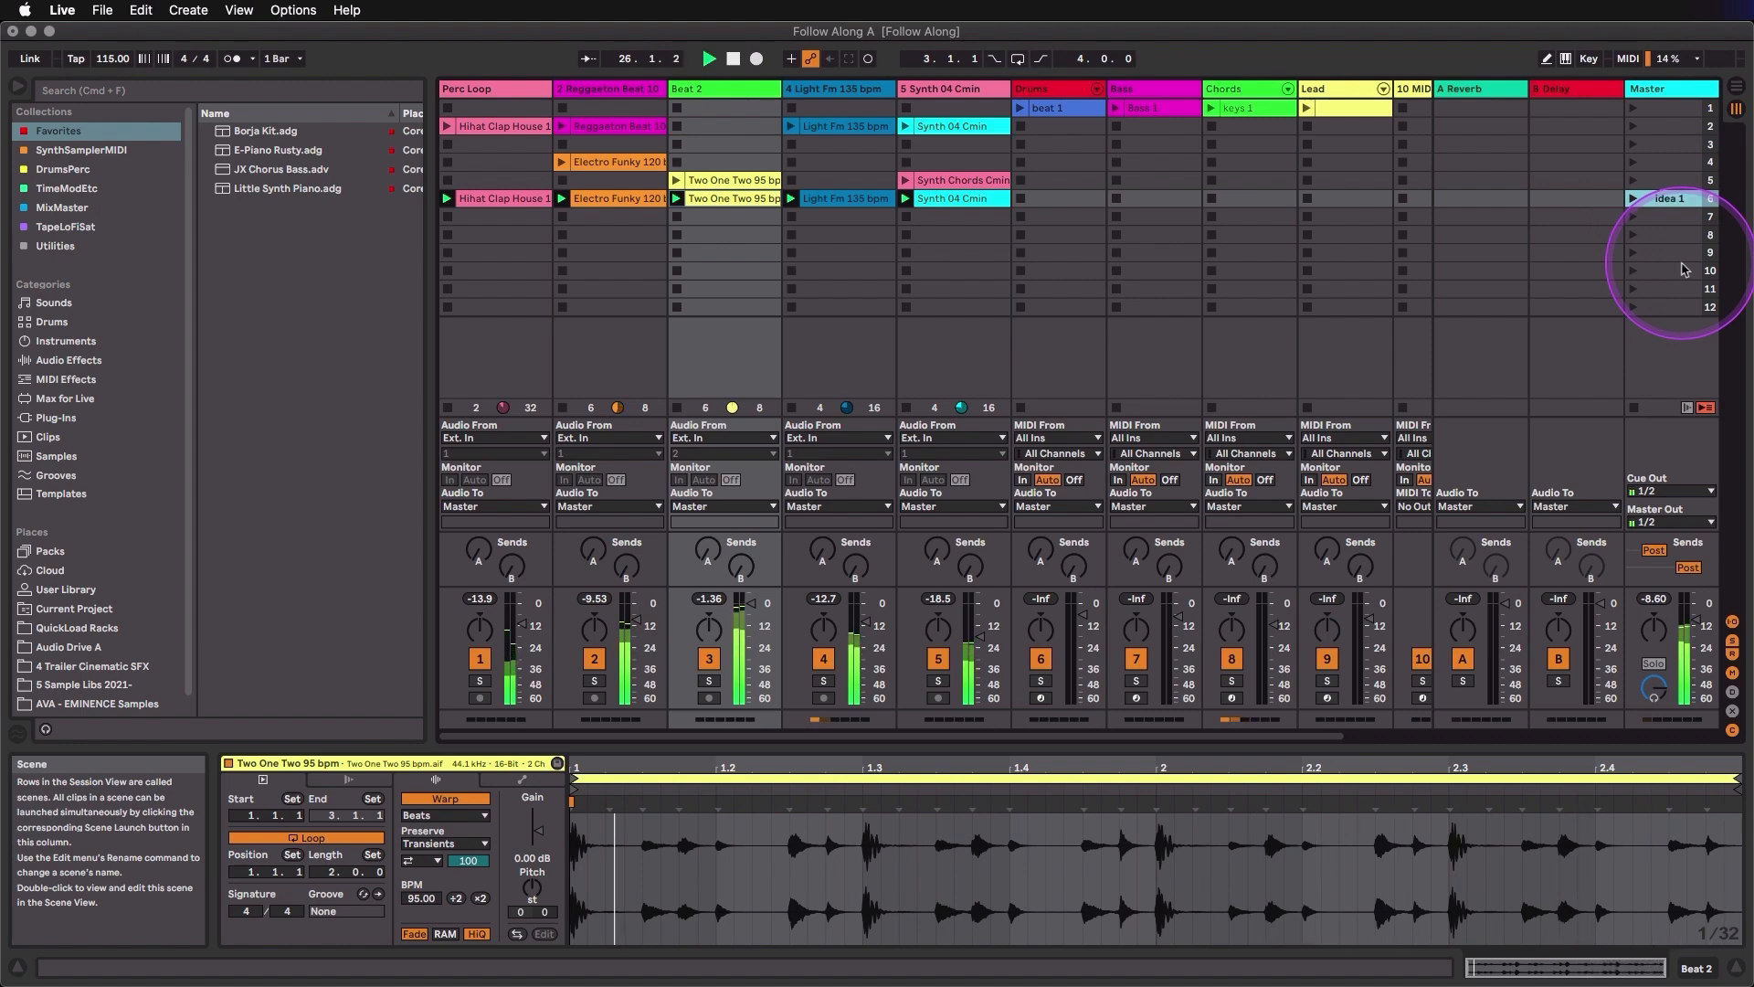
- Color the idea 1 scene pink and move it to the first scene row, ending with all clips stopped
right_click(1682, 202)
left_click(1696, 468)
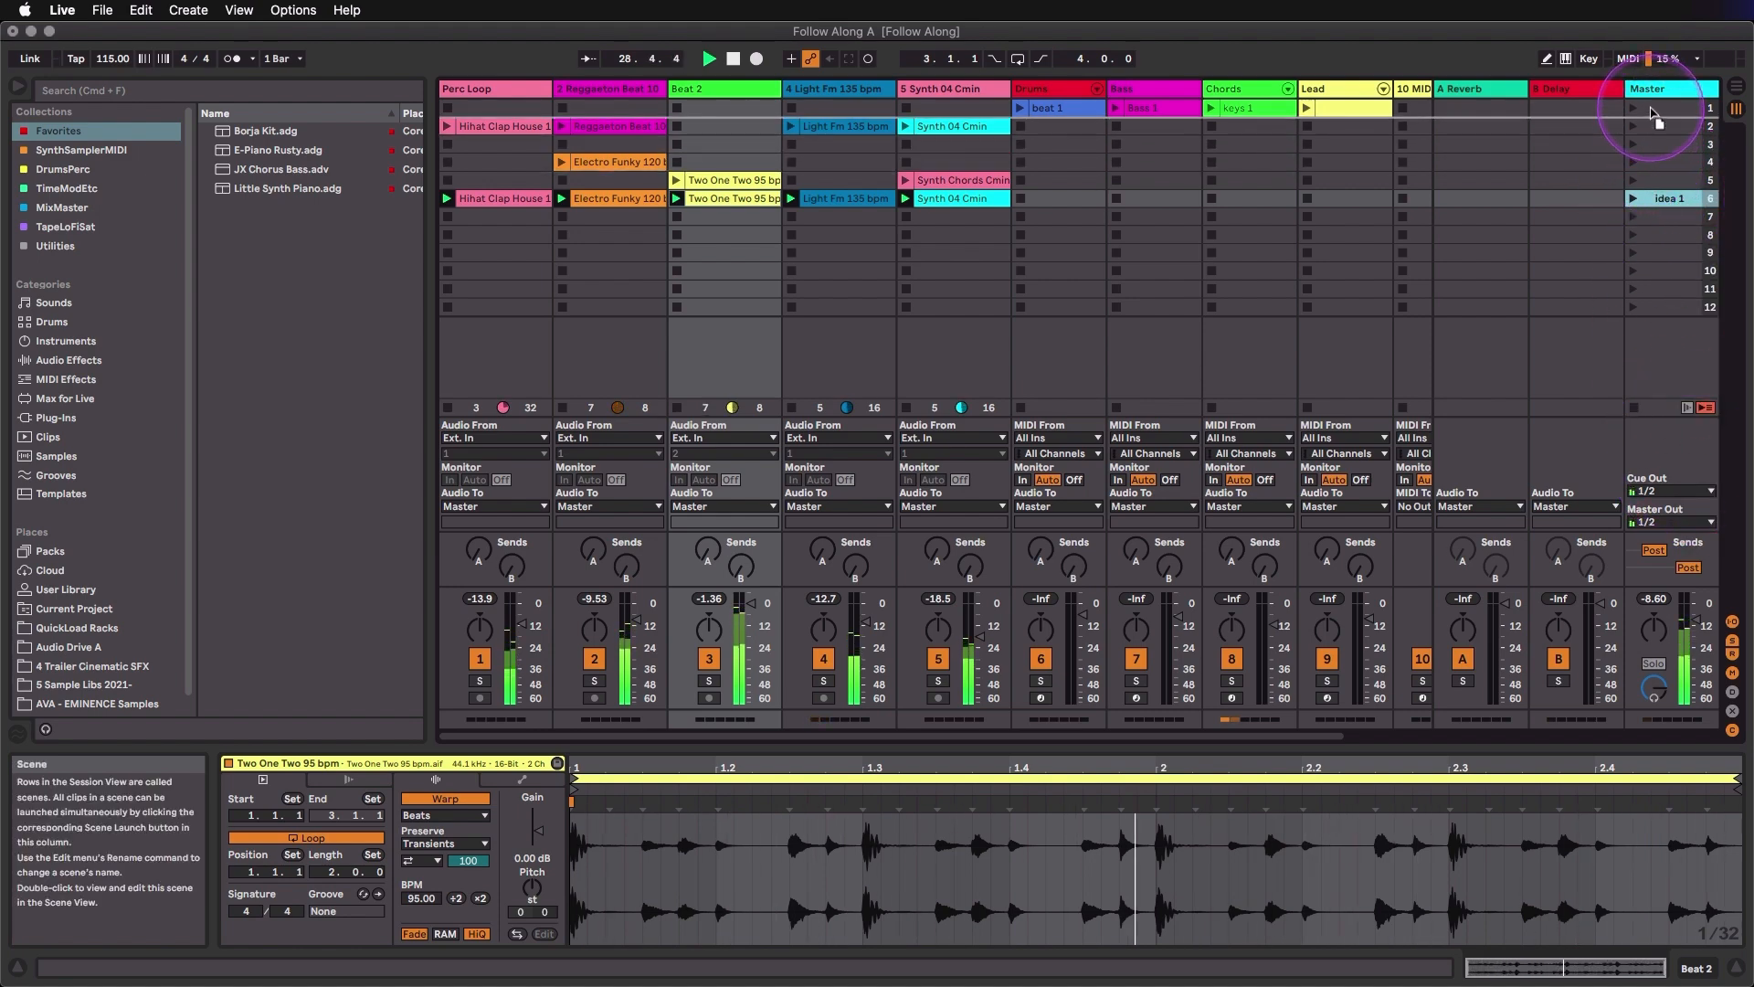
left_click_drag(1652, 110, 1652, 110)
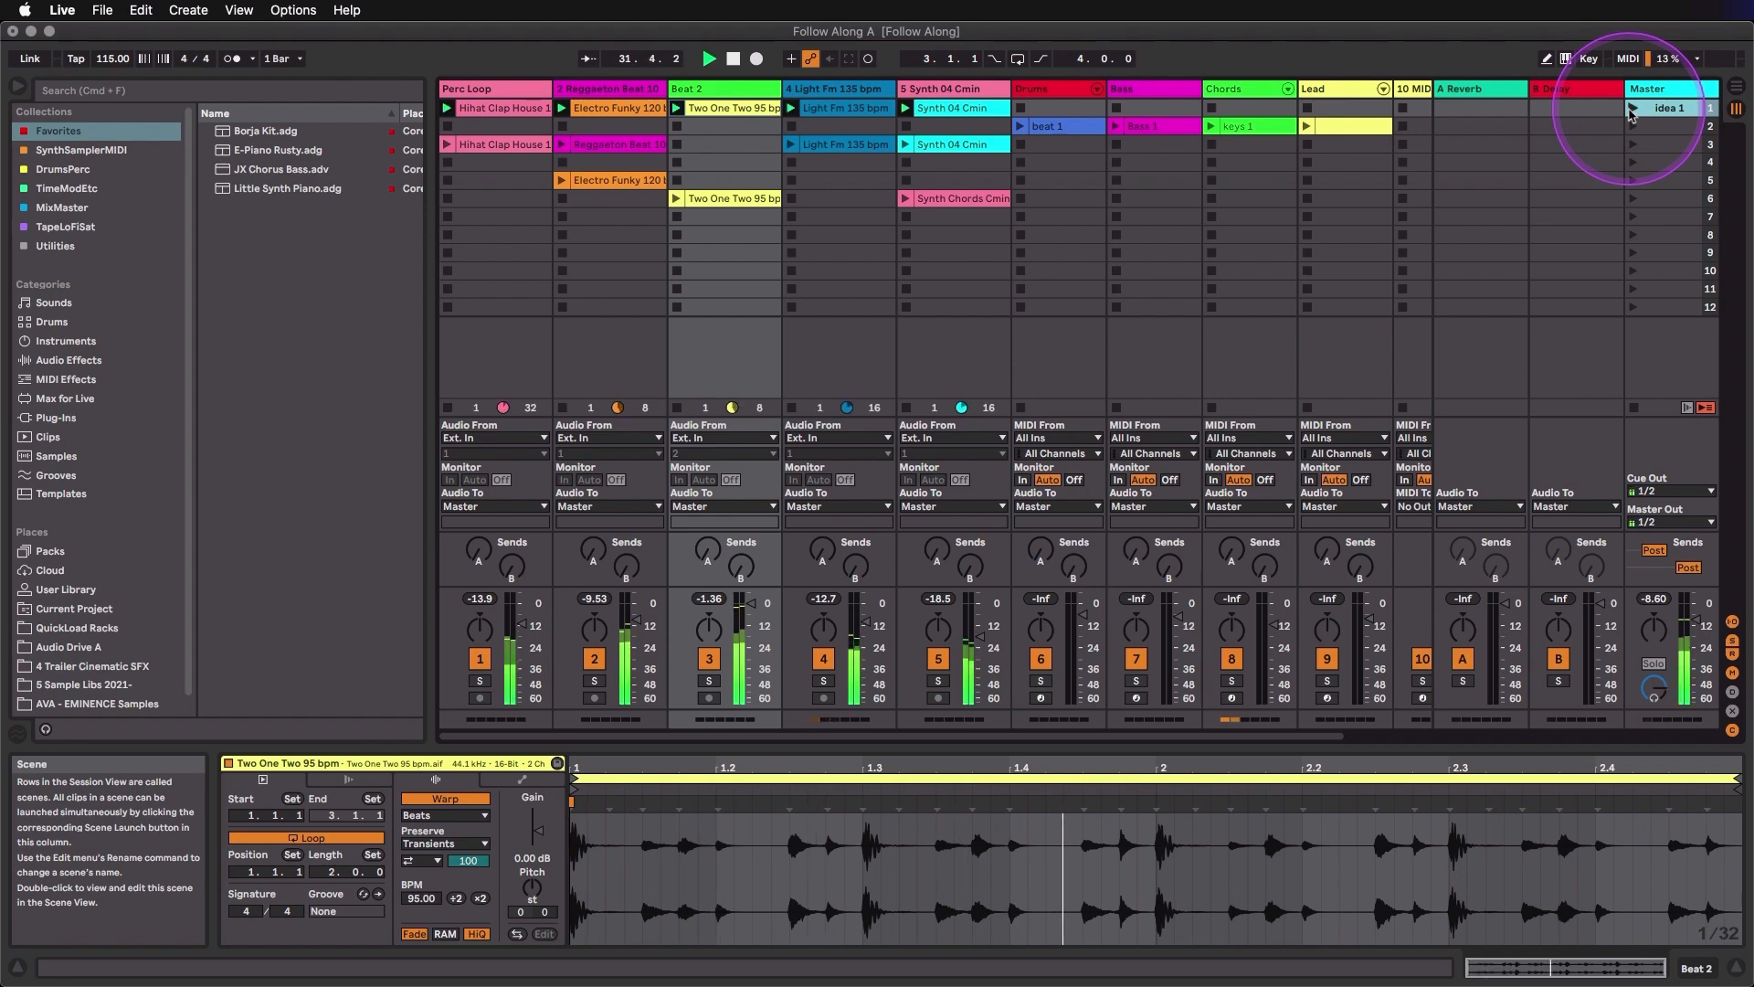
left_click(1634, 407)
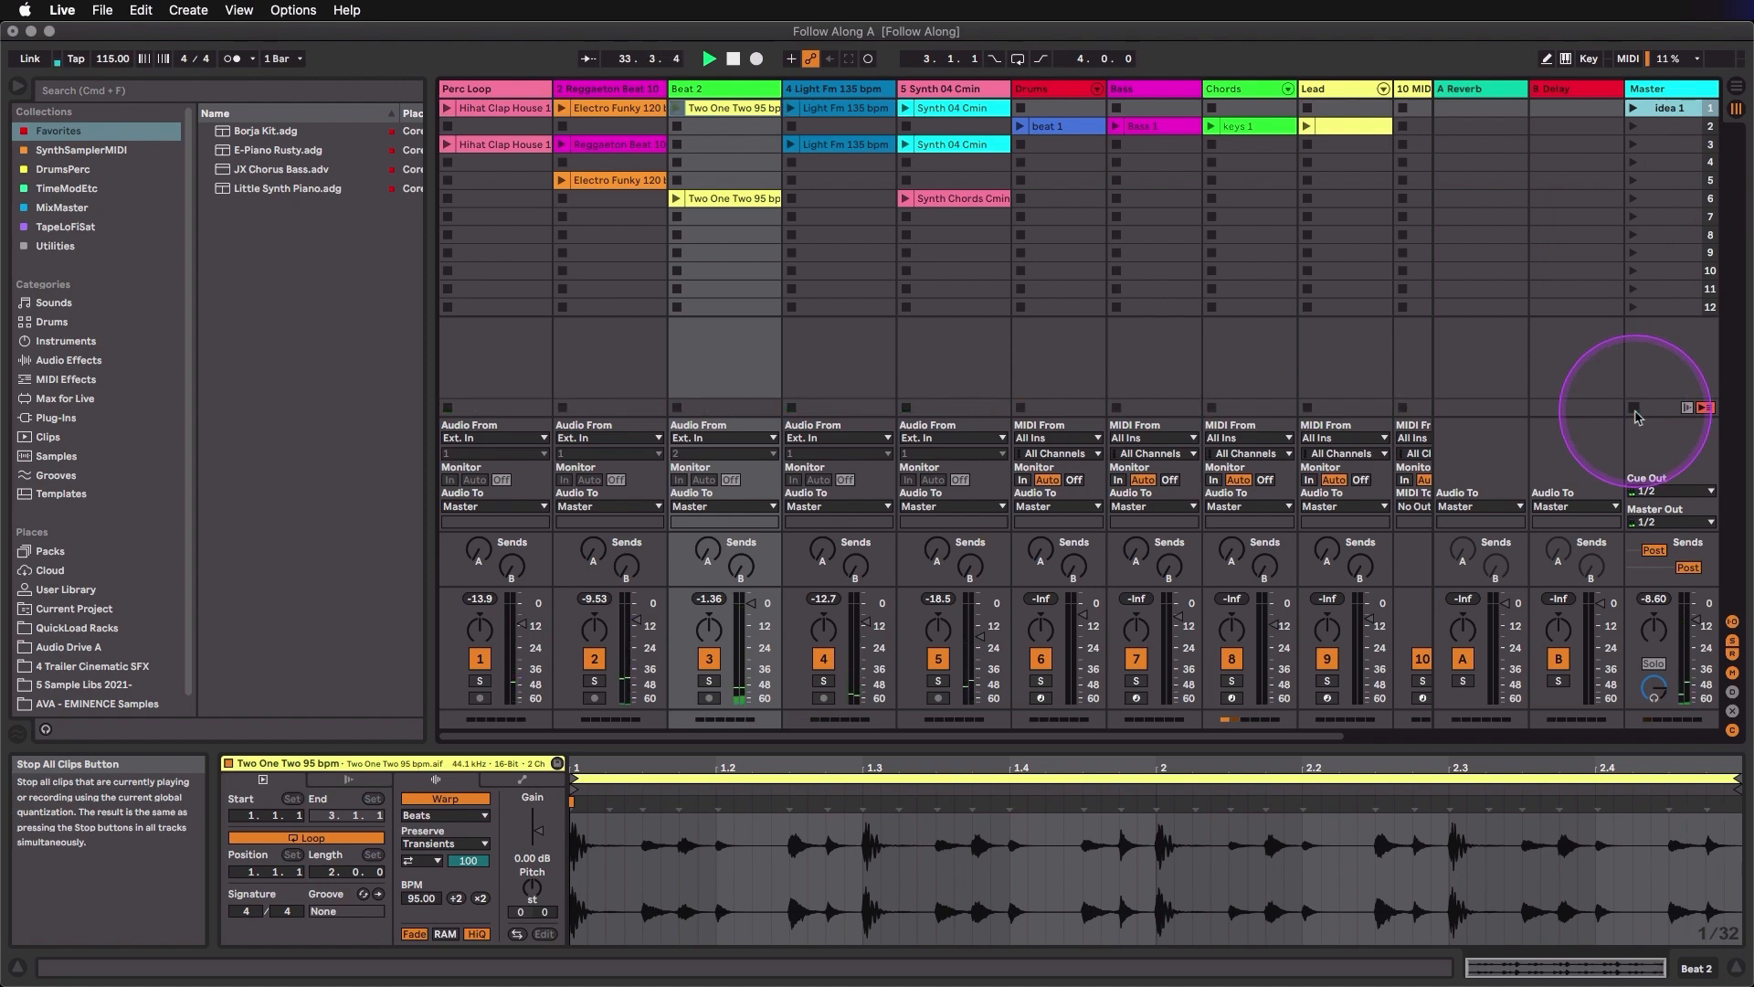
- Review the global launch quantization choices, keep 1 Bar, and launch Hihat Clap House 120 bpm in scene 3 and Electro Funky 120 bpm in scene 5
left_click(276, 59)
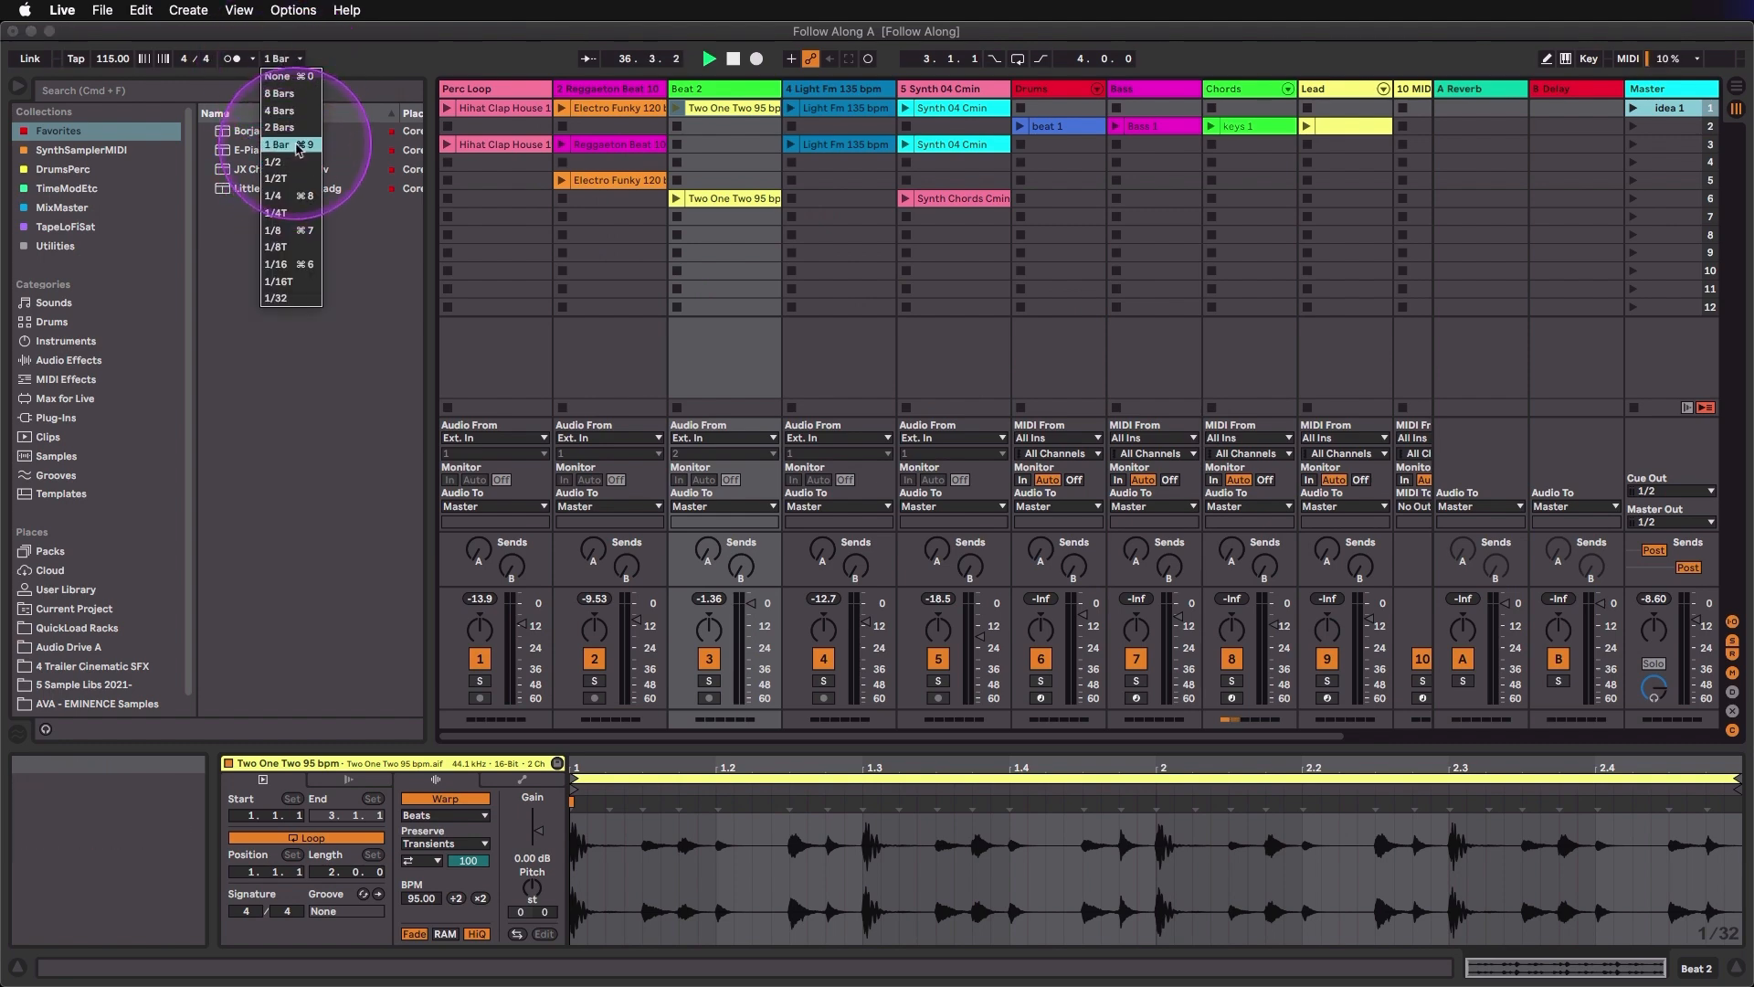
left_click(447, 146)
left_click(448, 147)
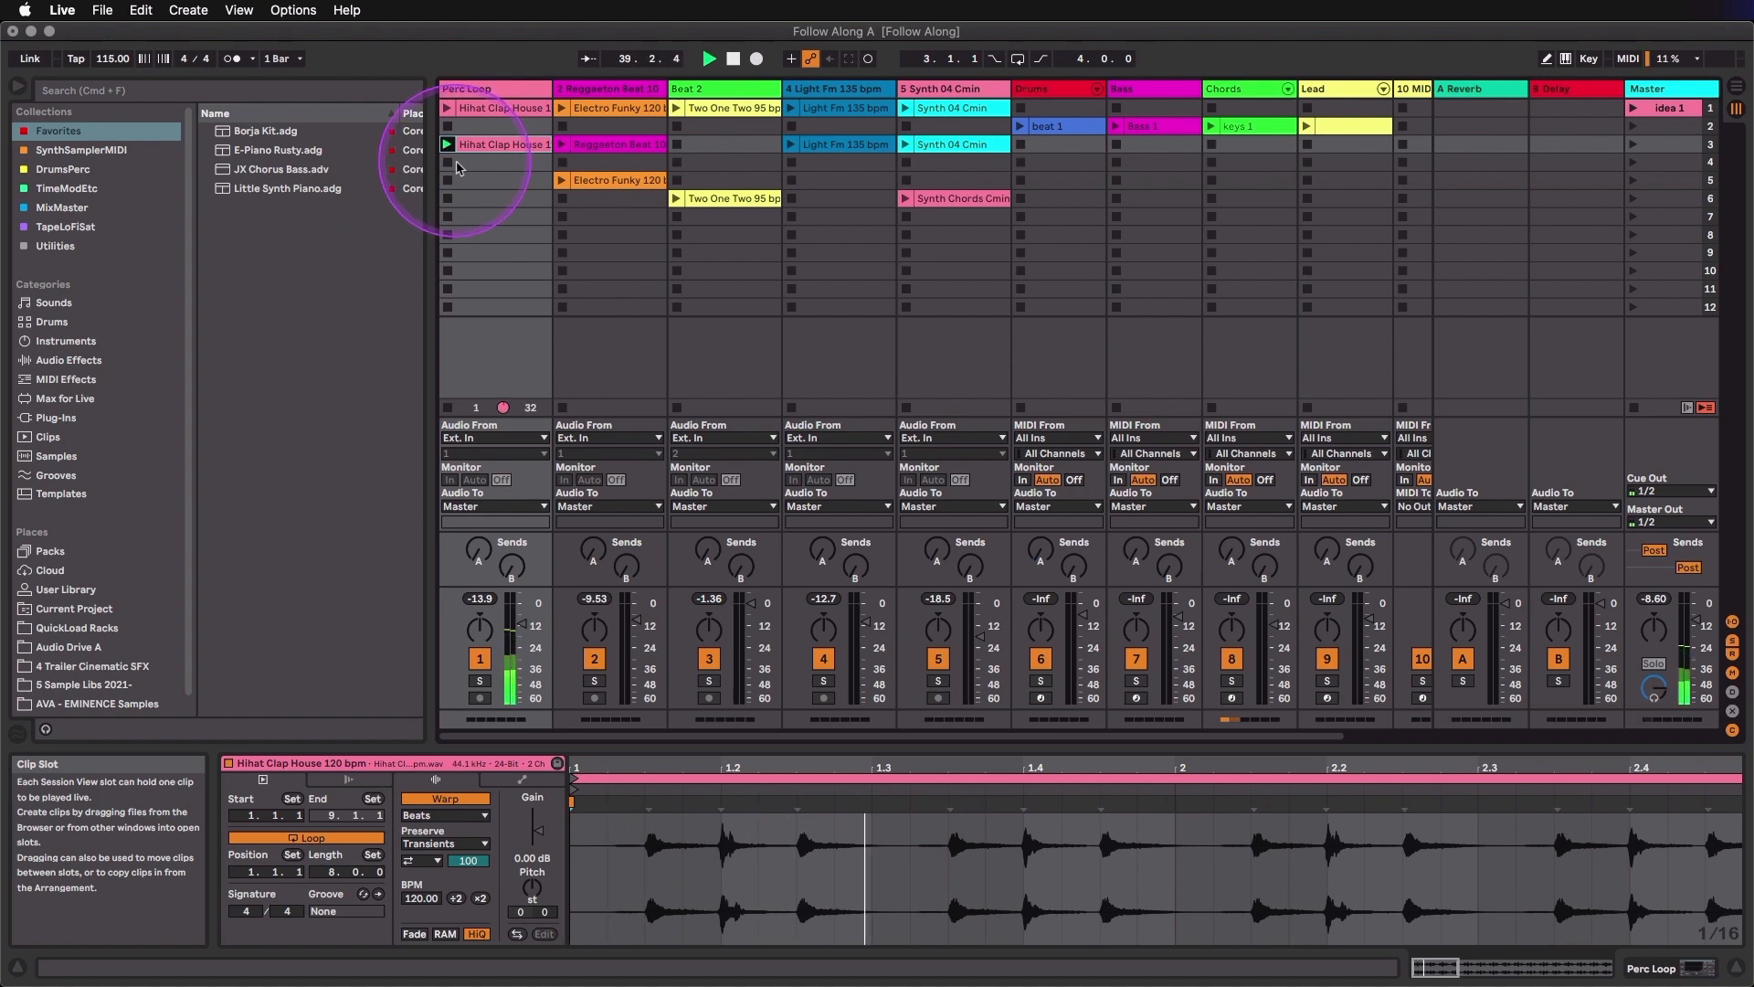
left_click(562, 180)
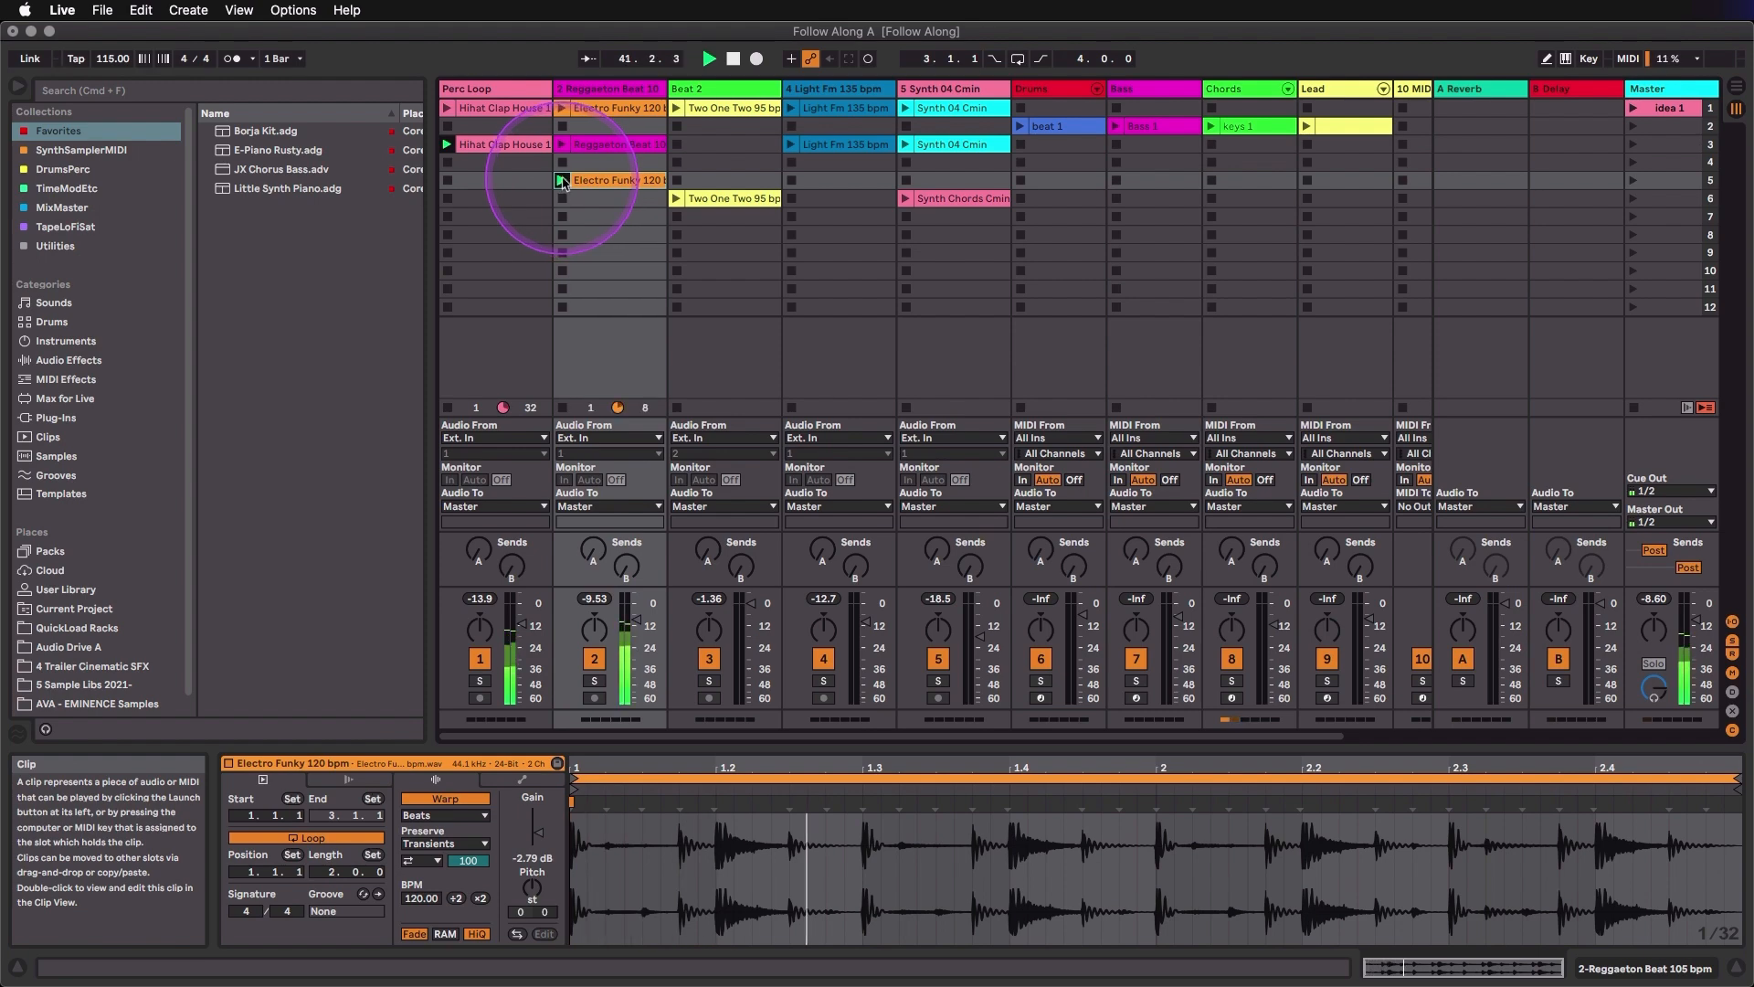
- Set the global quantization to None and try instantly switching and stopping clips on the Reggaeton Beat track
left_click(280, 58)
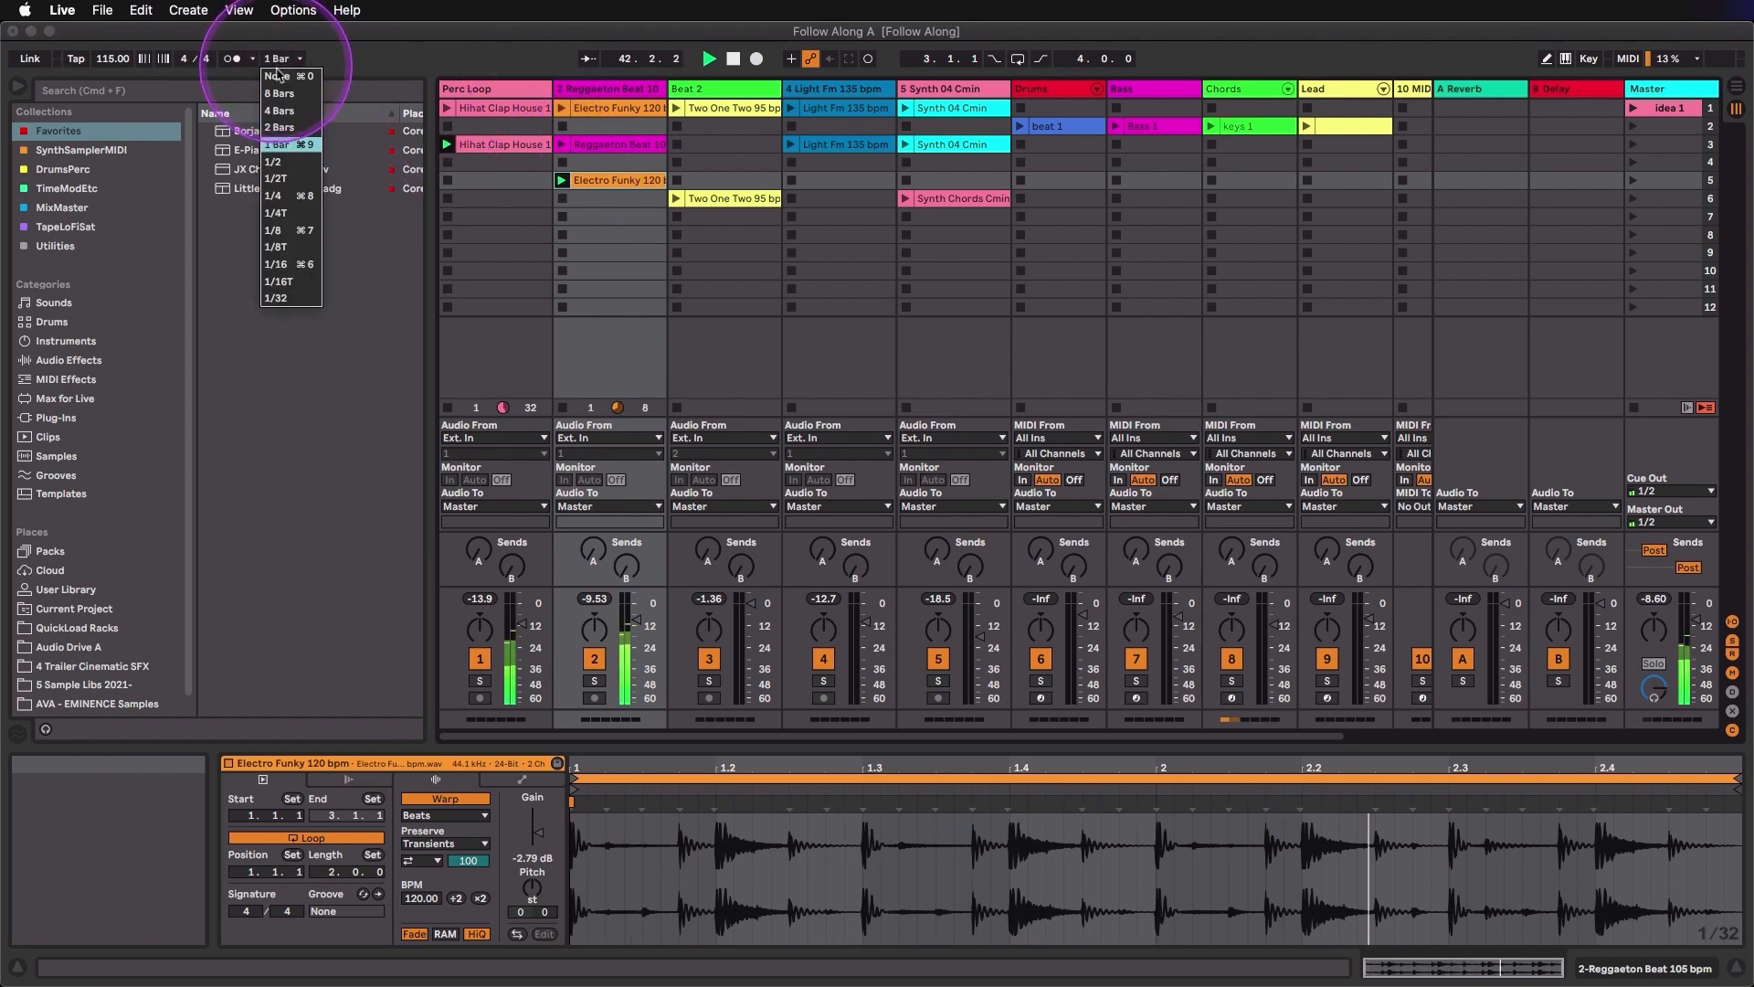
left_click(274, 74)
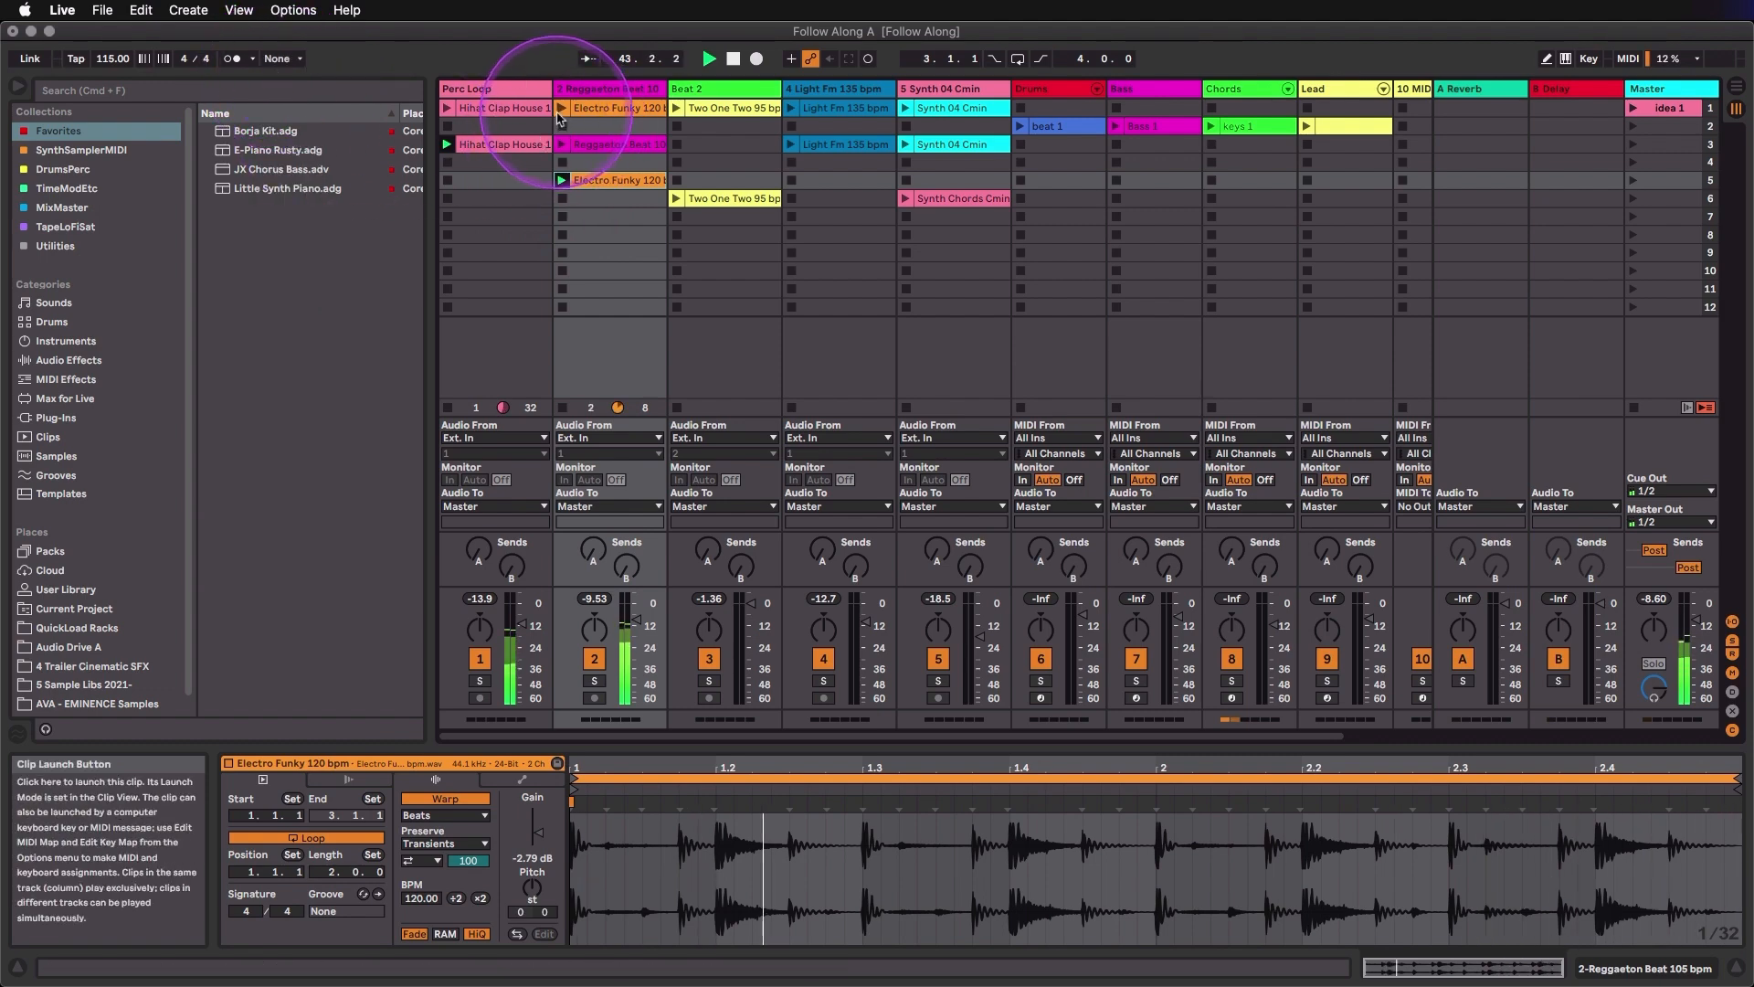
left_click(562, 109)
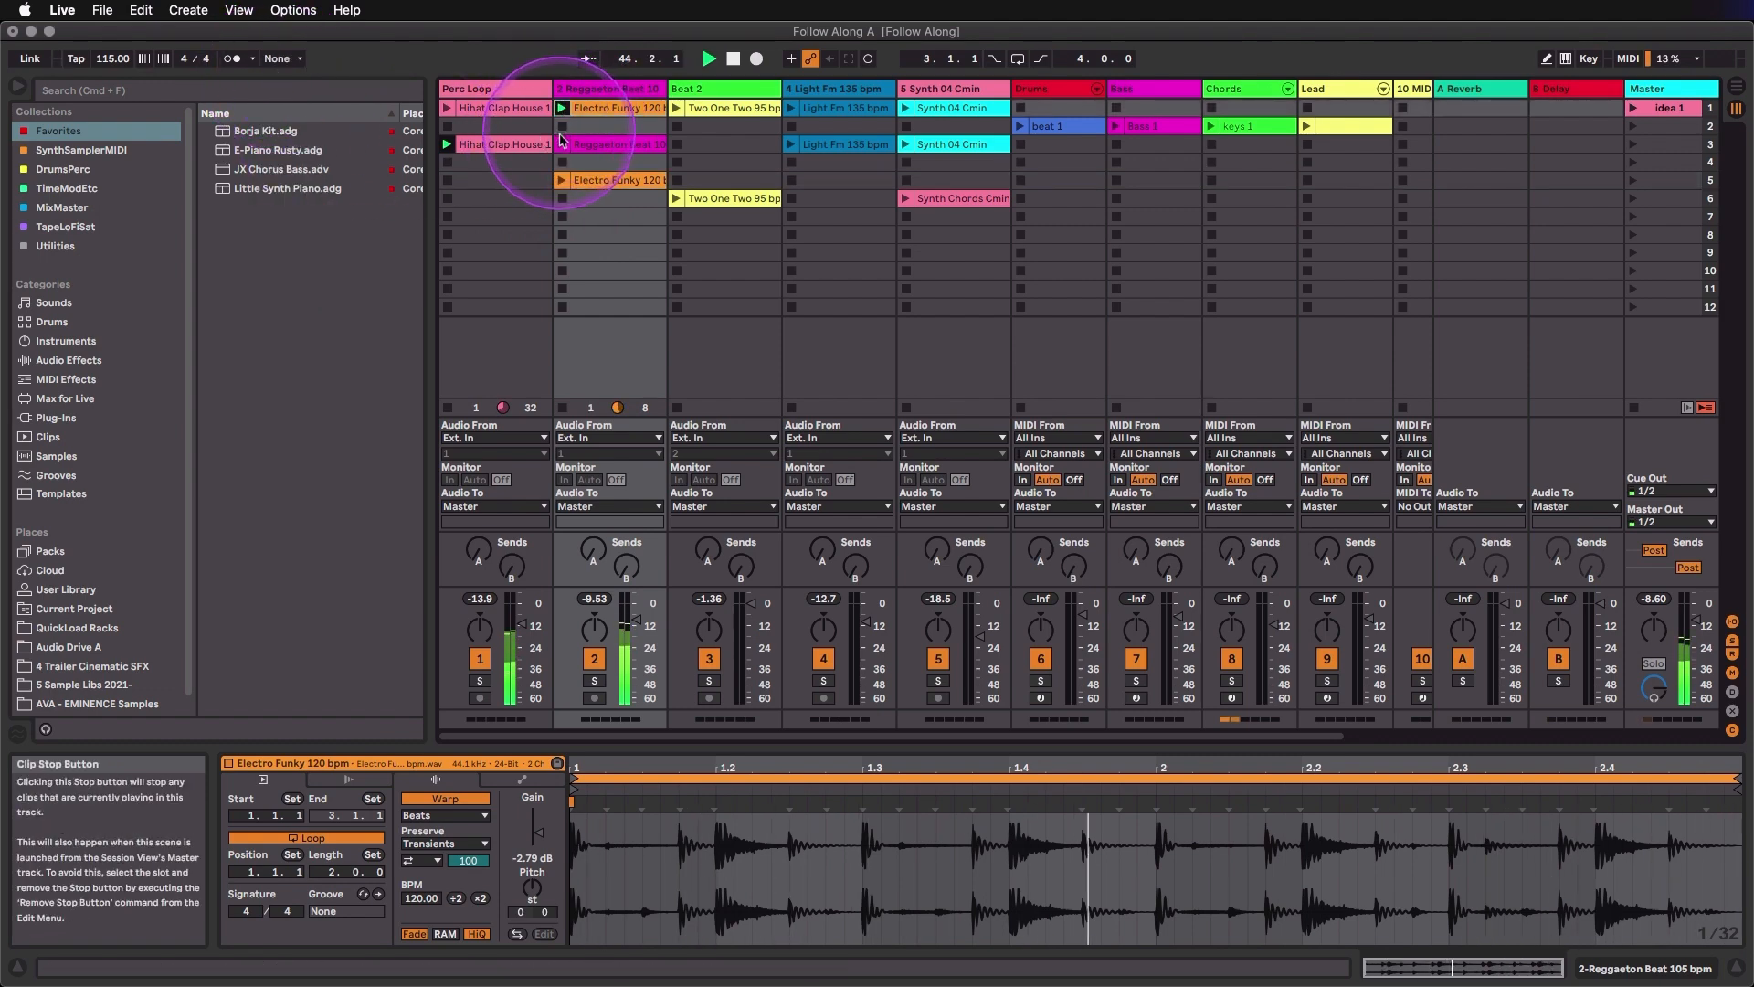
left_click(562, 144)
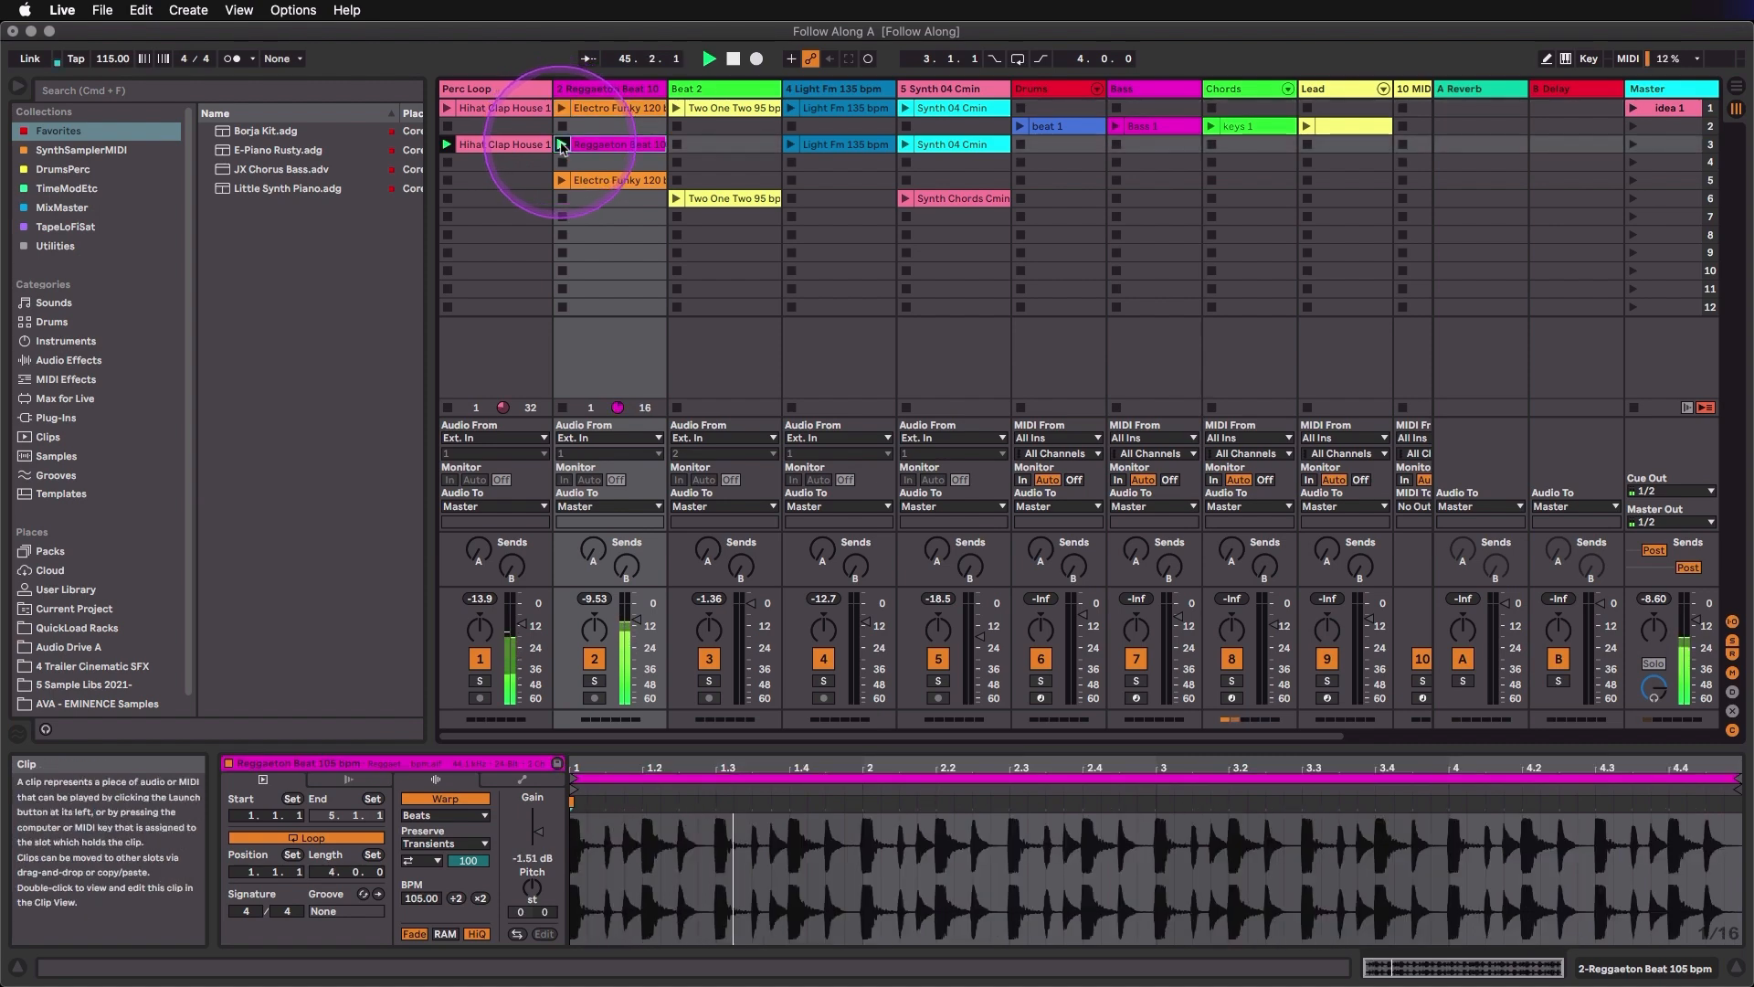
left_click(562, 162)
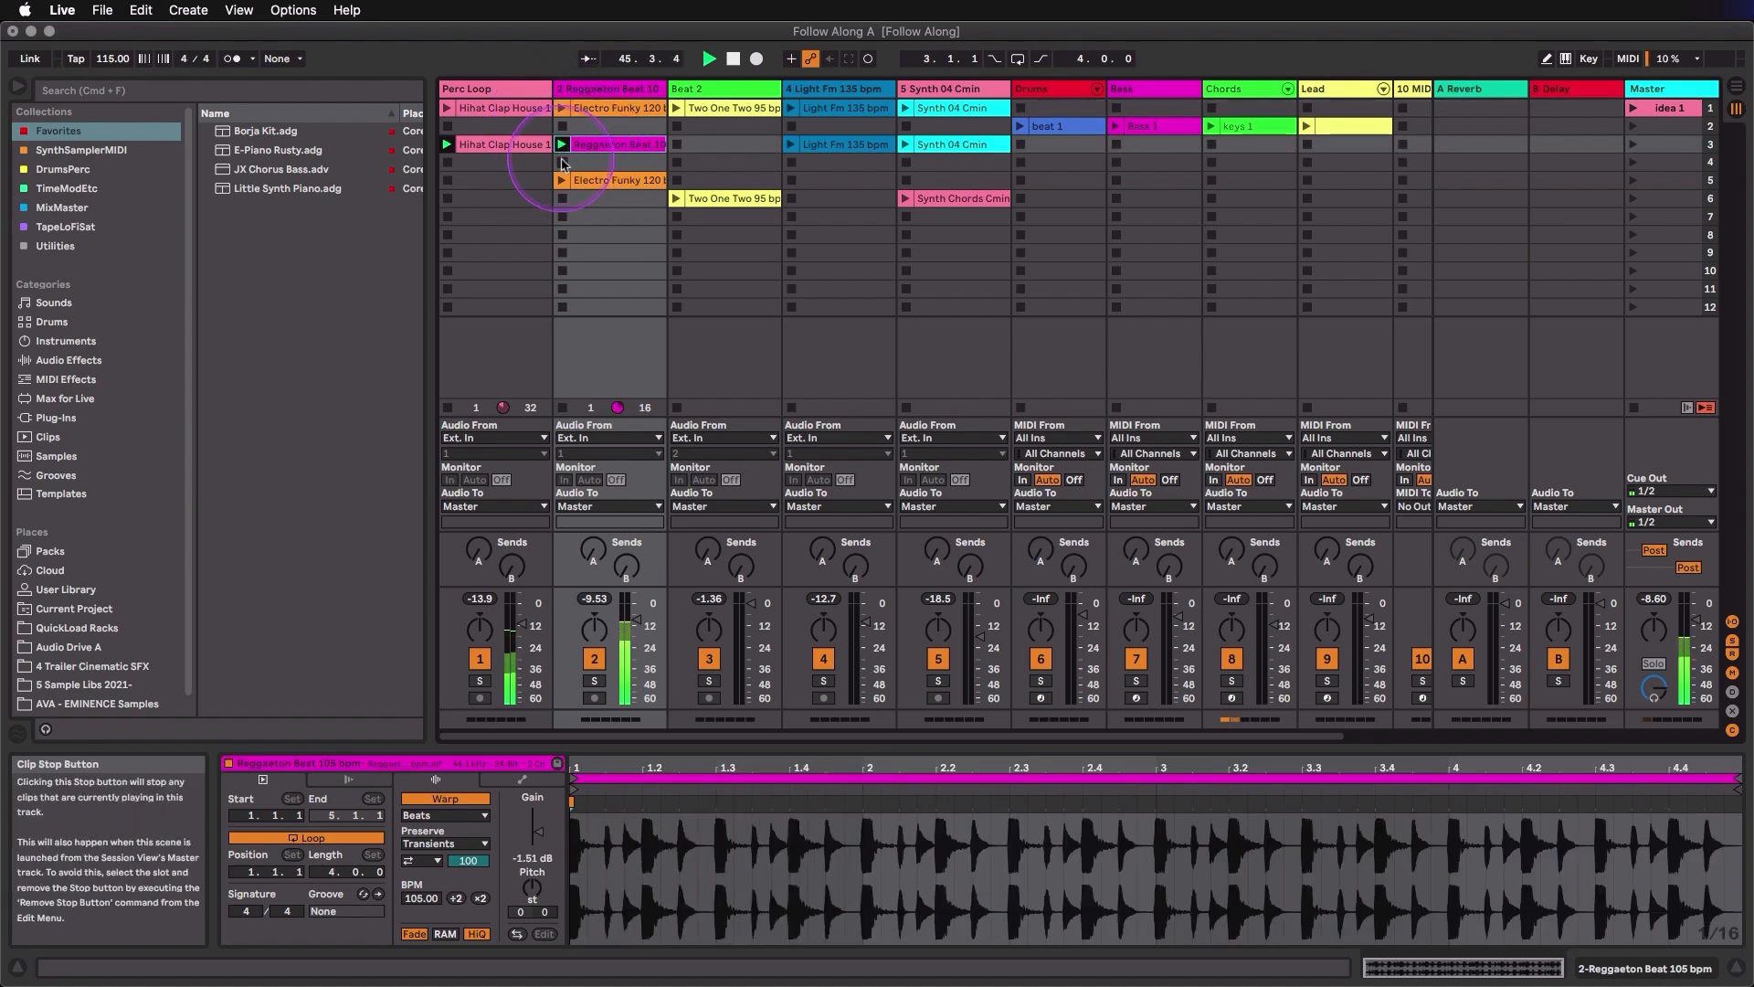
- Set the global quantization to 1 Bar and launch Reggaeton Beat 105 bpm in scene 3 and Two One Two 95 bpm in scene 6
left_click(302, 59)
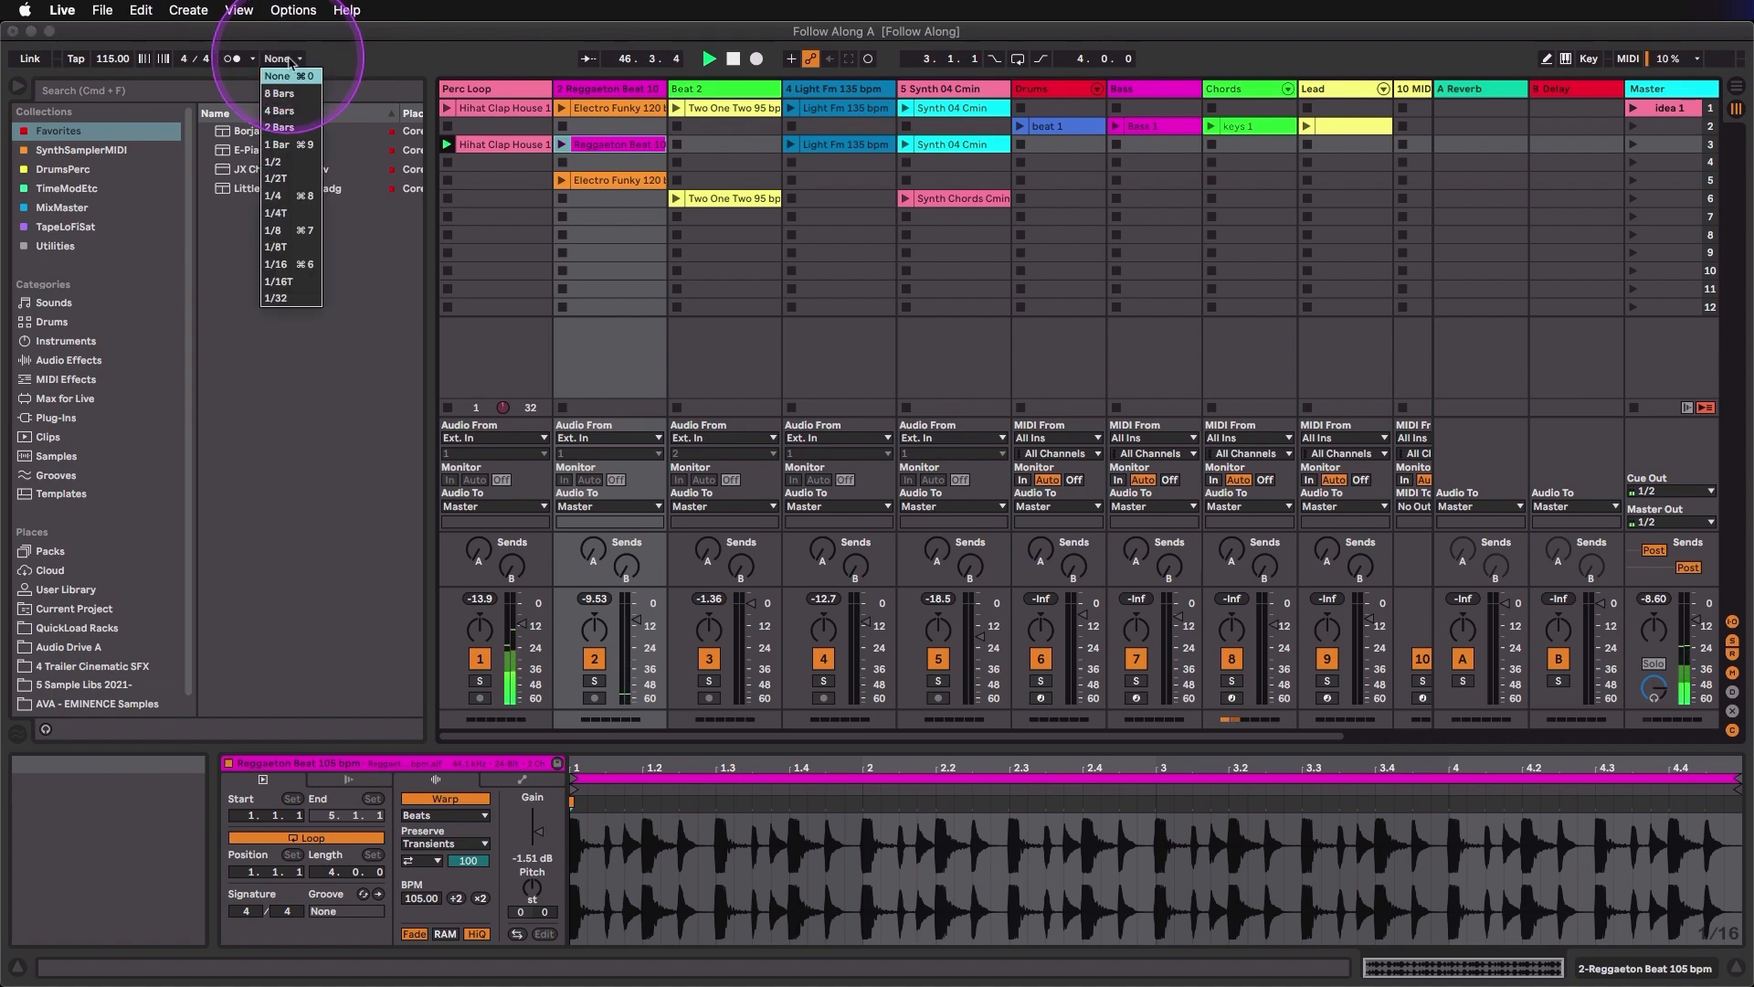
left_click(291, 145)
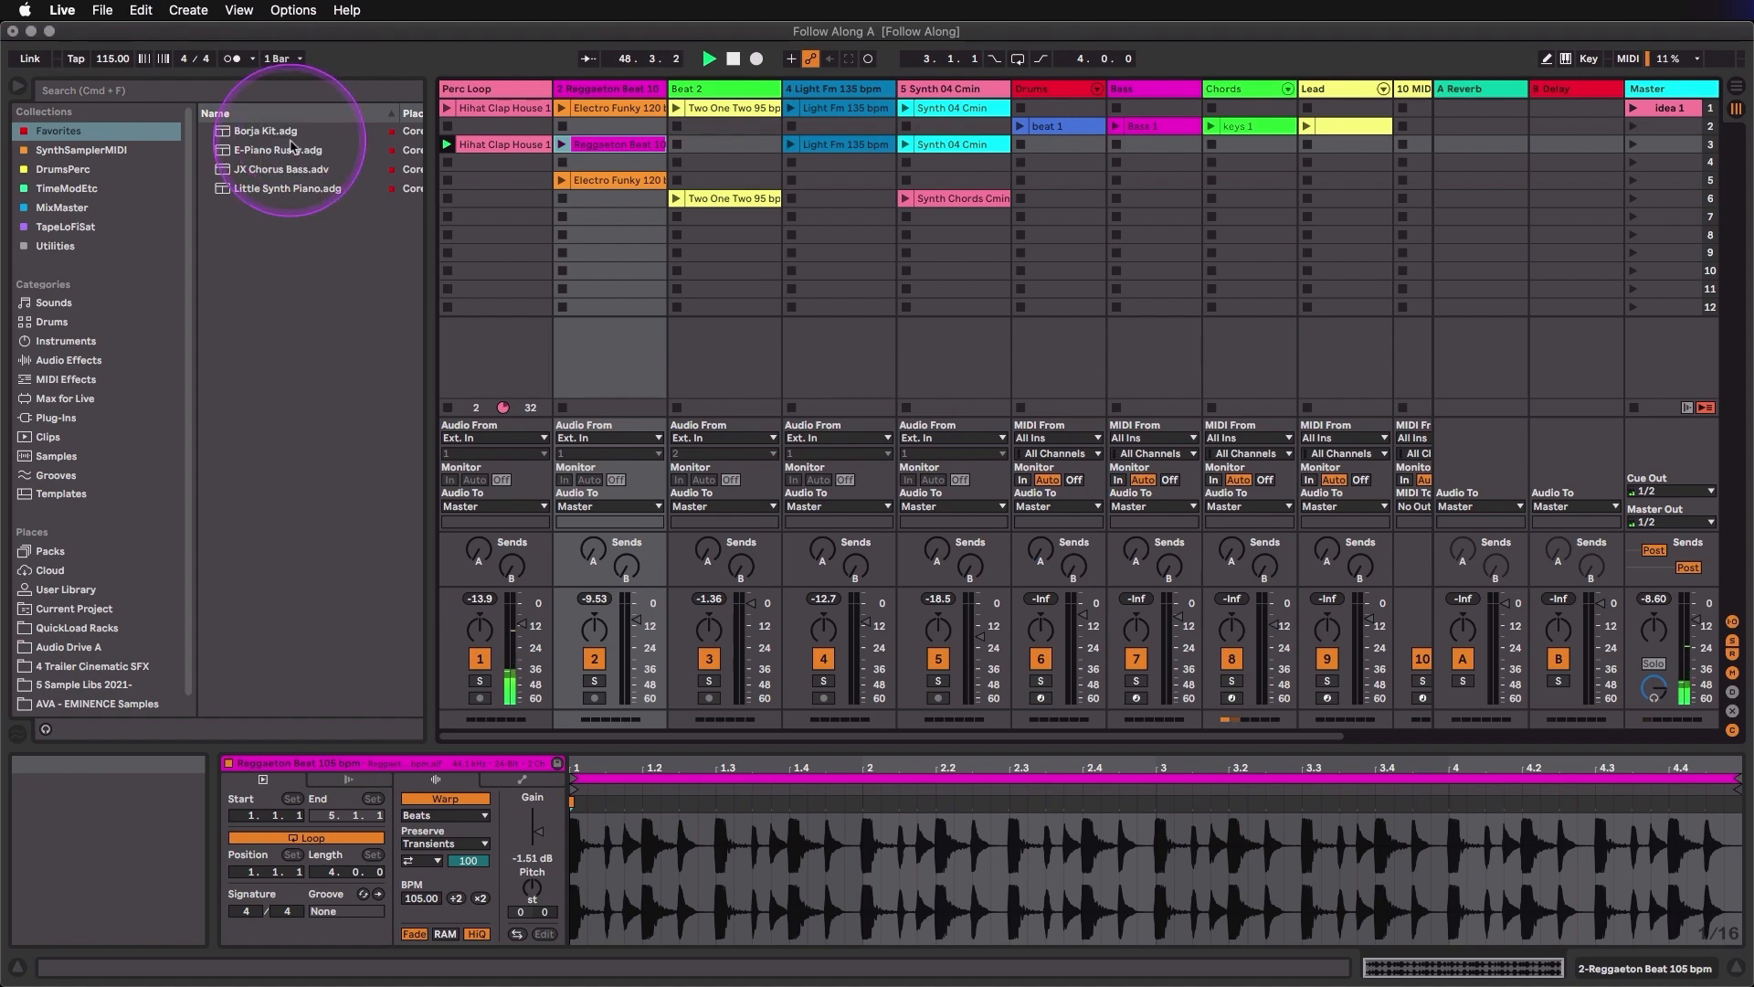
left_click(562, 145)
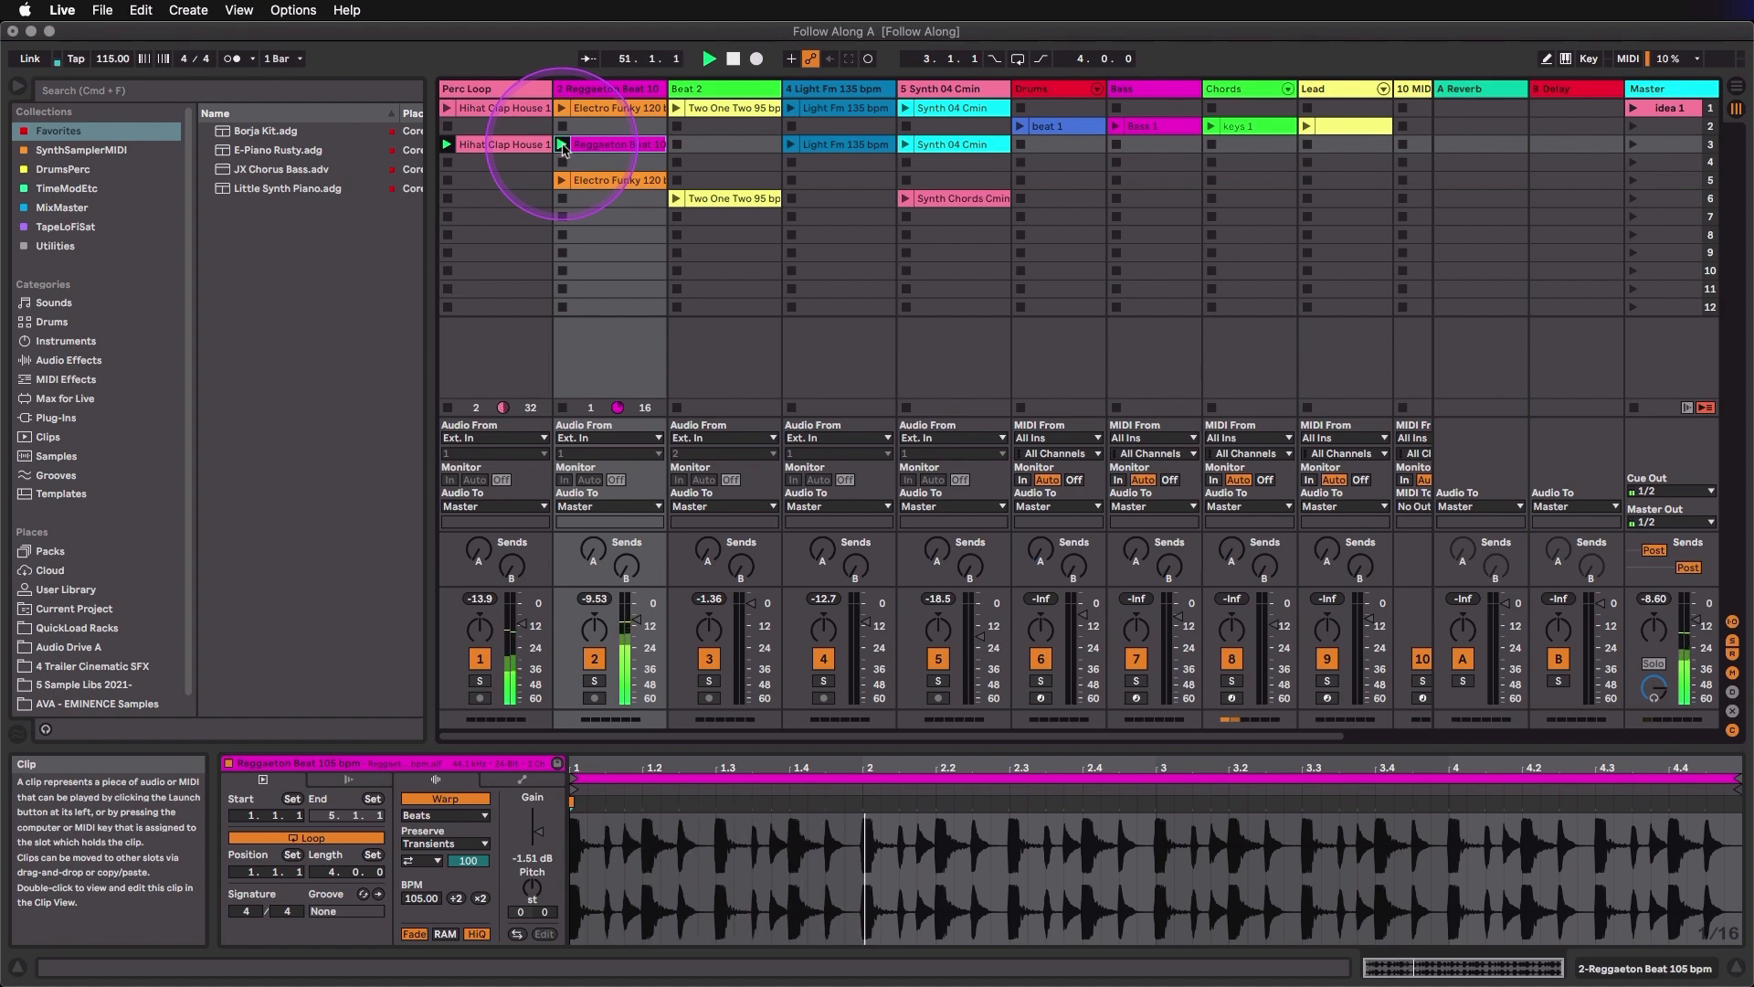
left_click(676, 199)
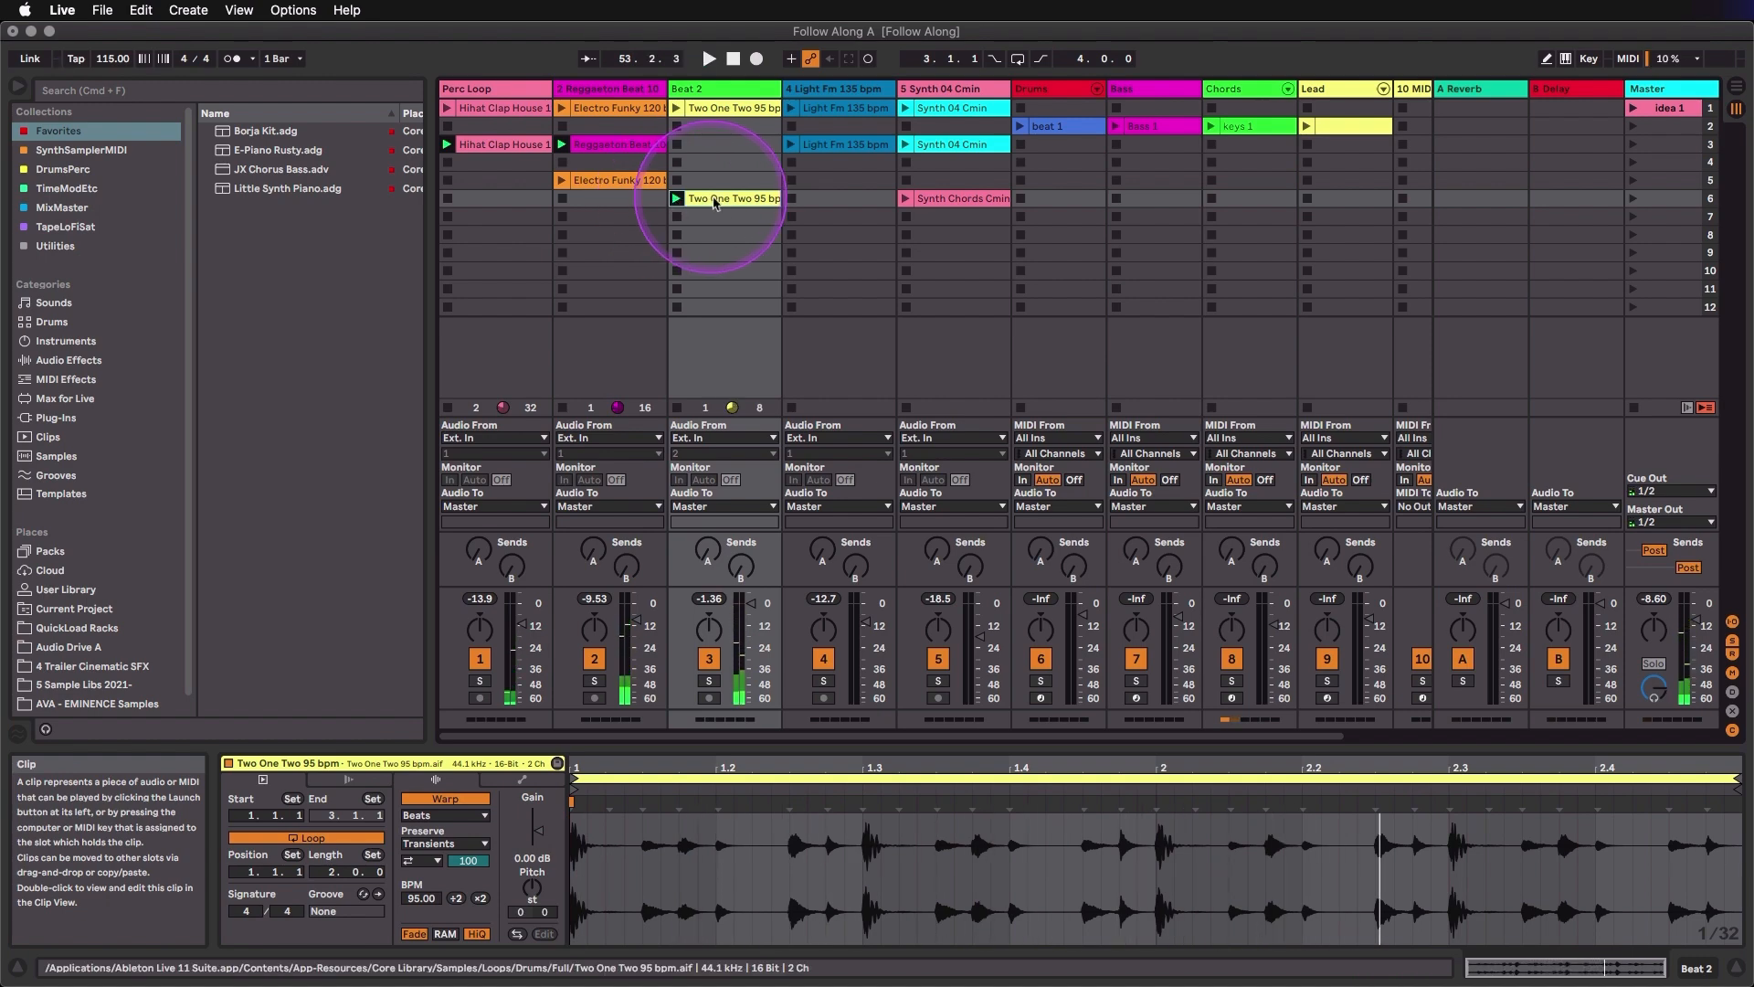
- Launch Light Fm 135 bpm in scene 3 and stop the Beat 2 and Reggaeton Beat tracks from their empty slots, navigating slot by slot
left_click(849, 197)
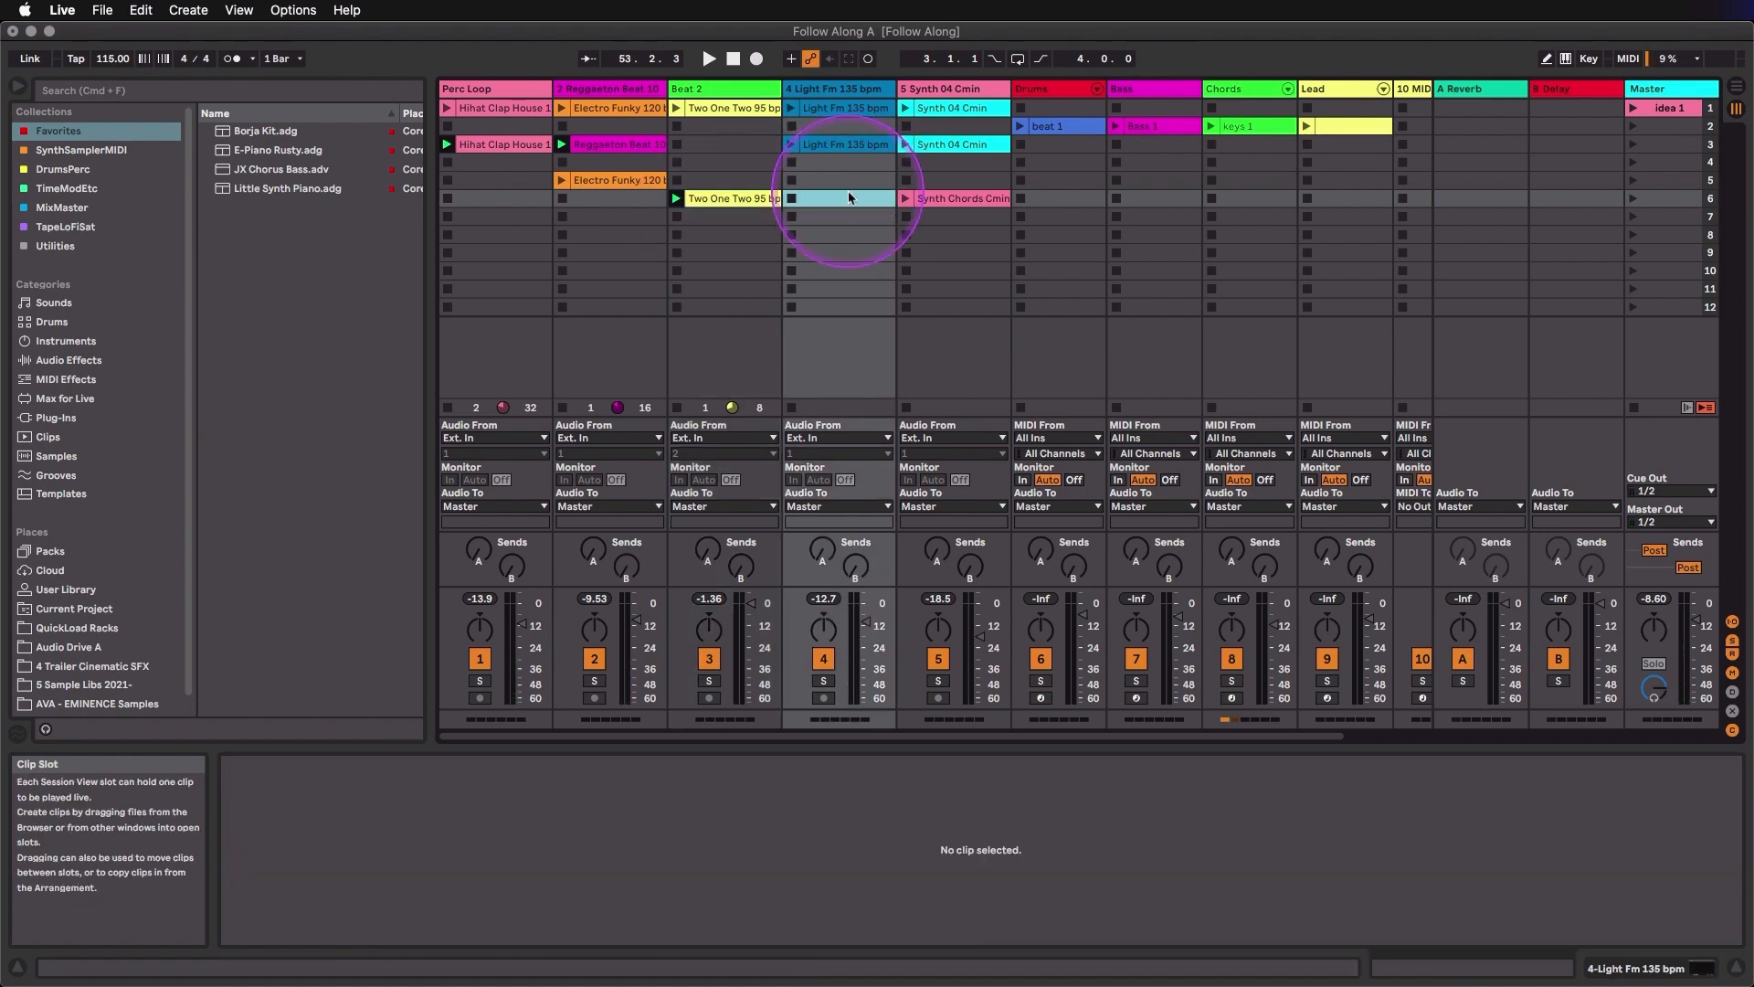
key("Up")
key("Up")
key("Up")
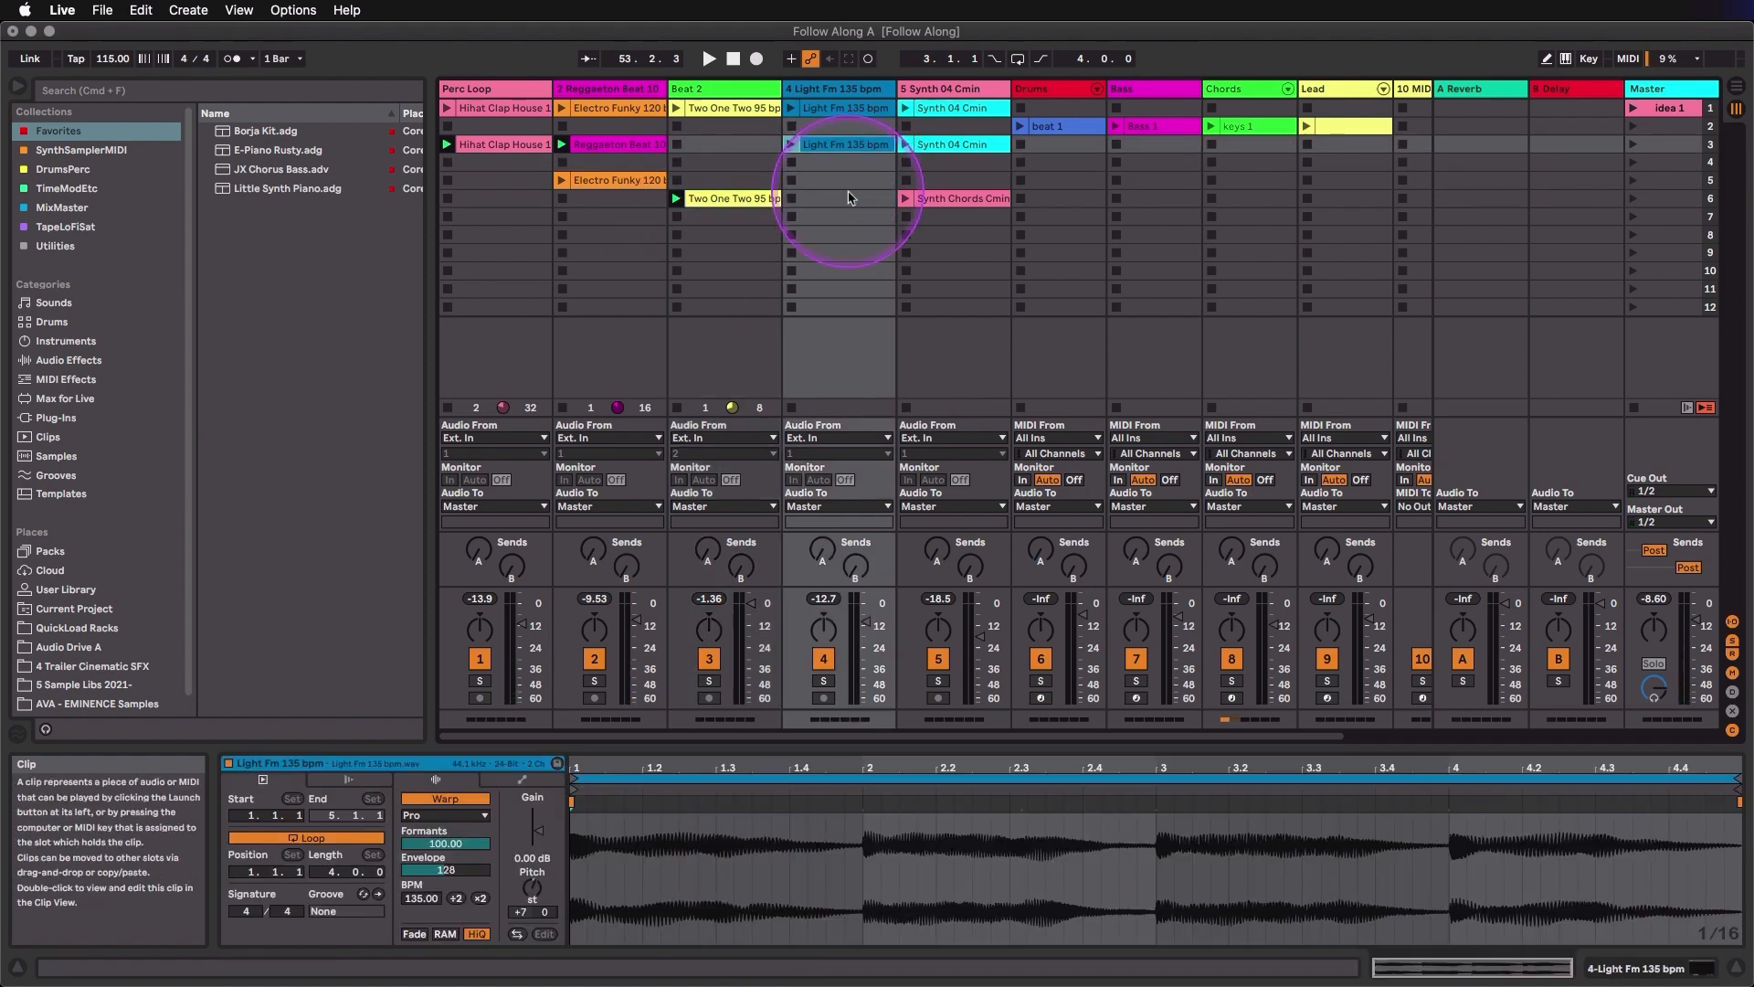
key("Return")
key("Left")
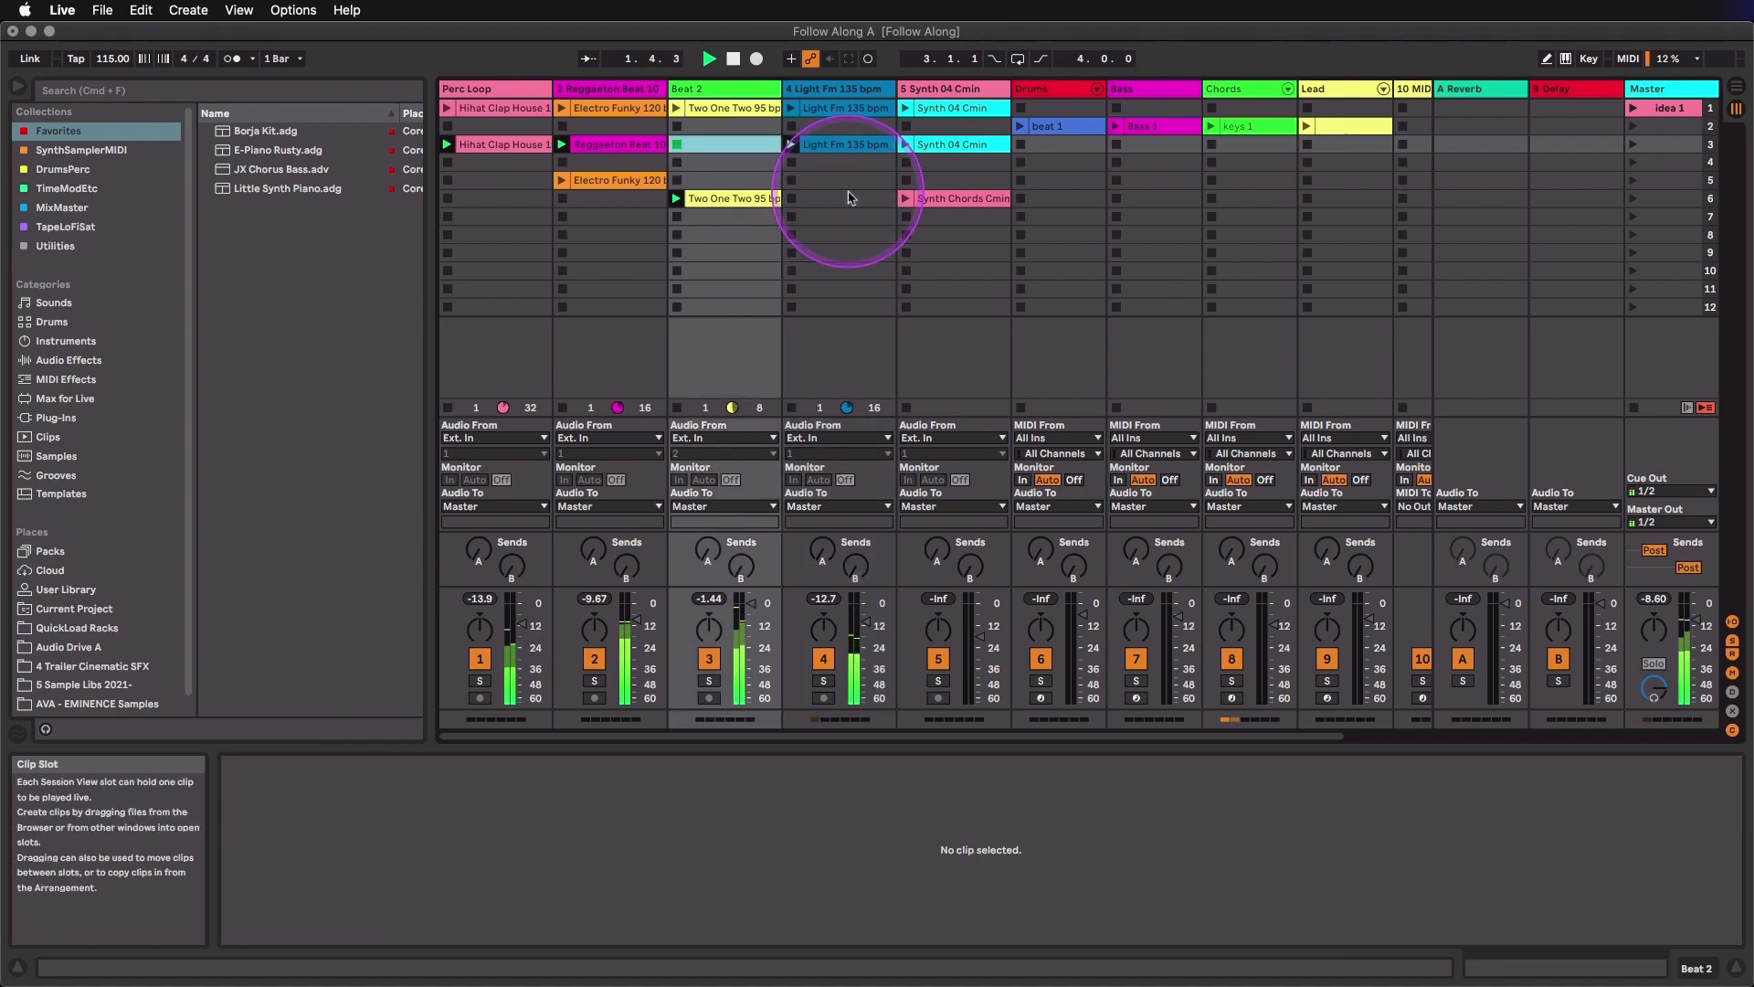
key("Left")
key("Down")
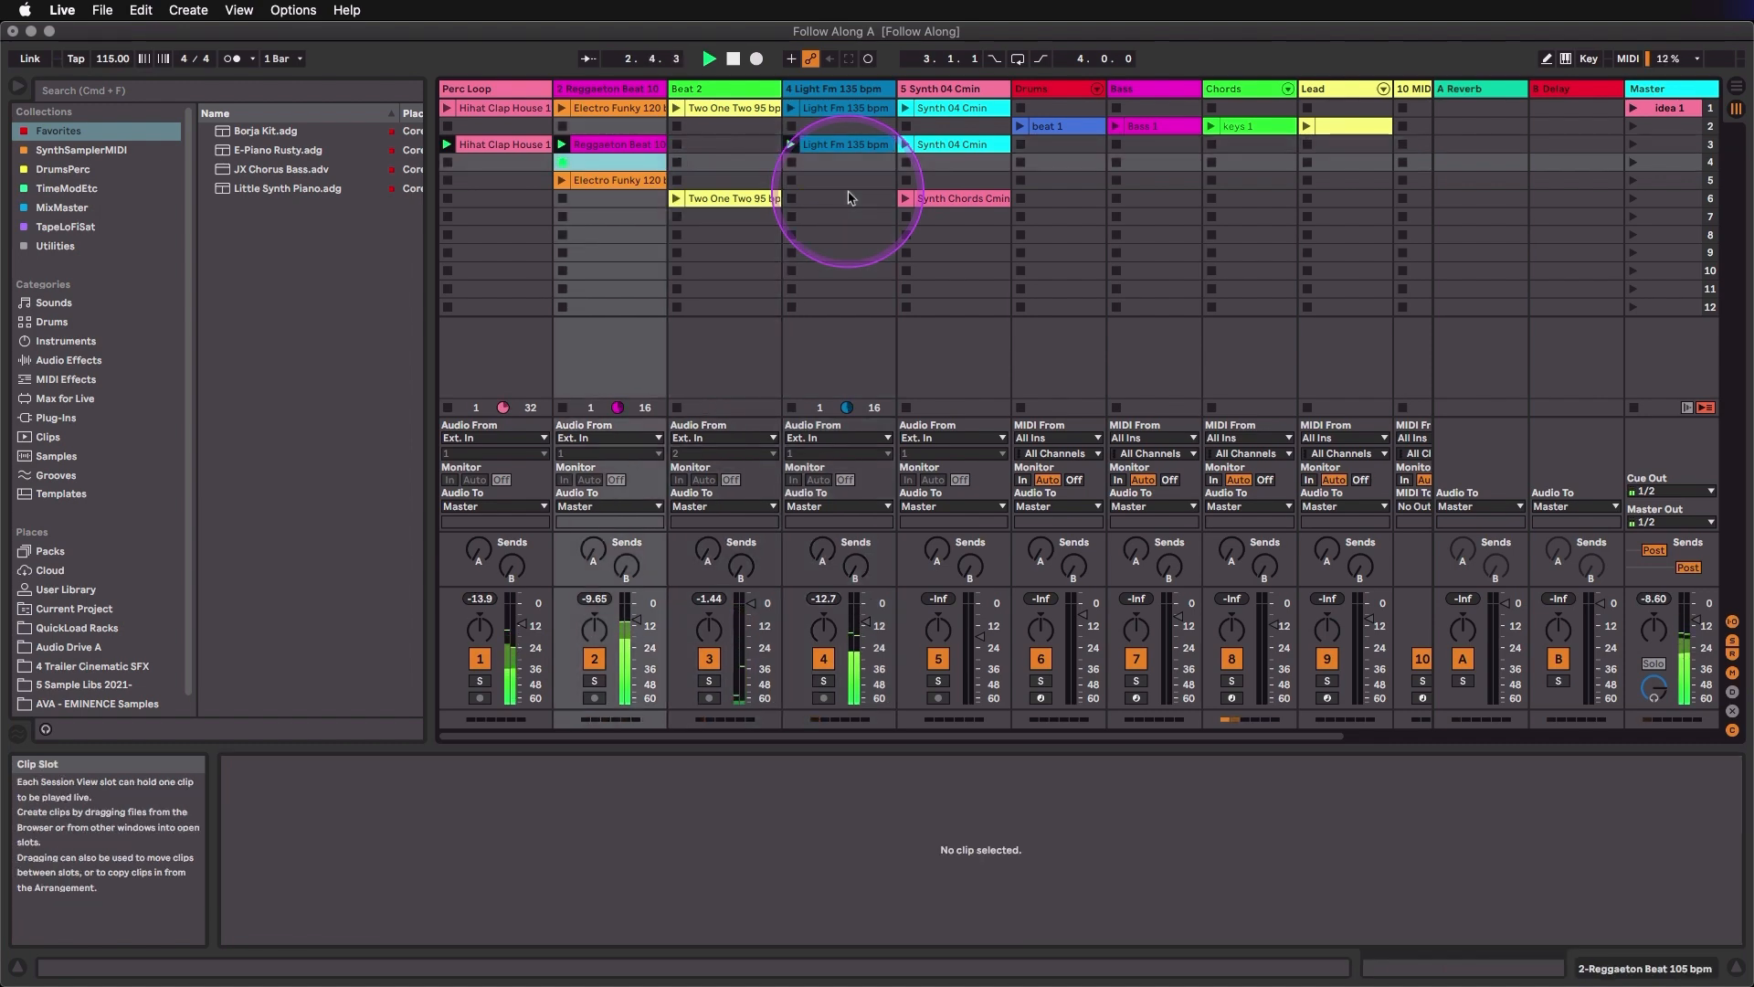
- Launch Electro Funky 120 bpm and stop it from the slot below, and play Two One Two 95 bpm in scene 6 before stopping playback
key("Down")
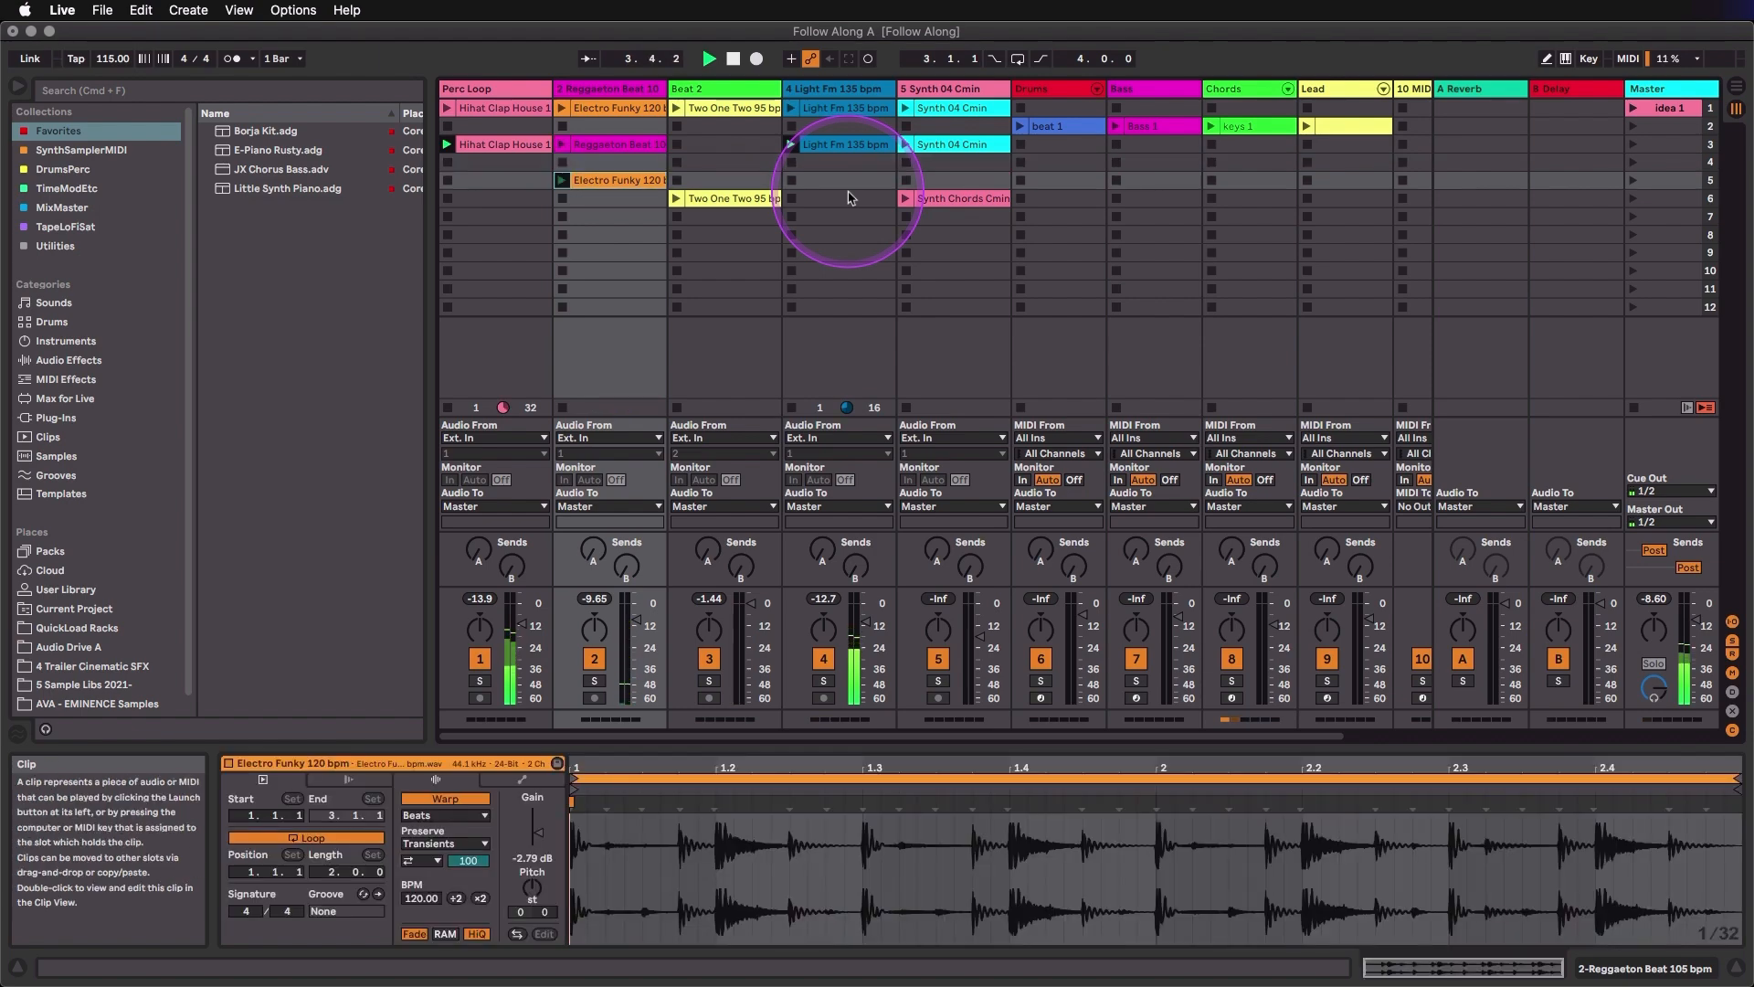
key("Return")
key("Down")
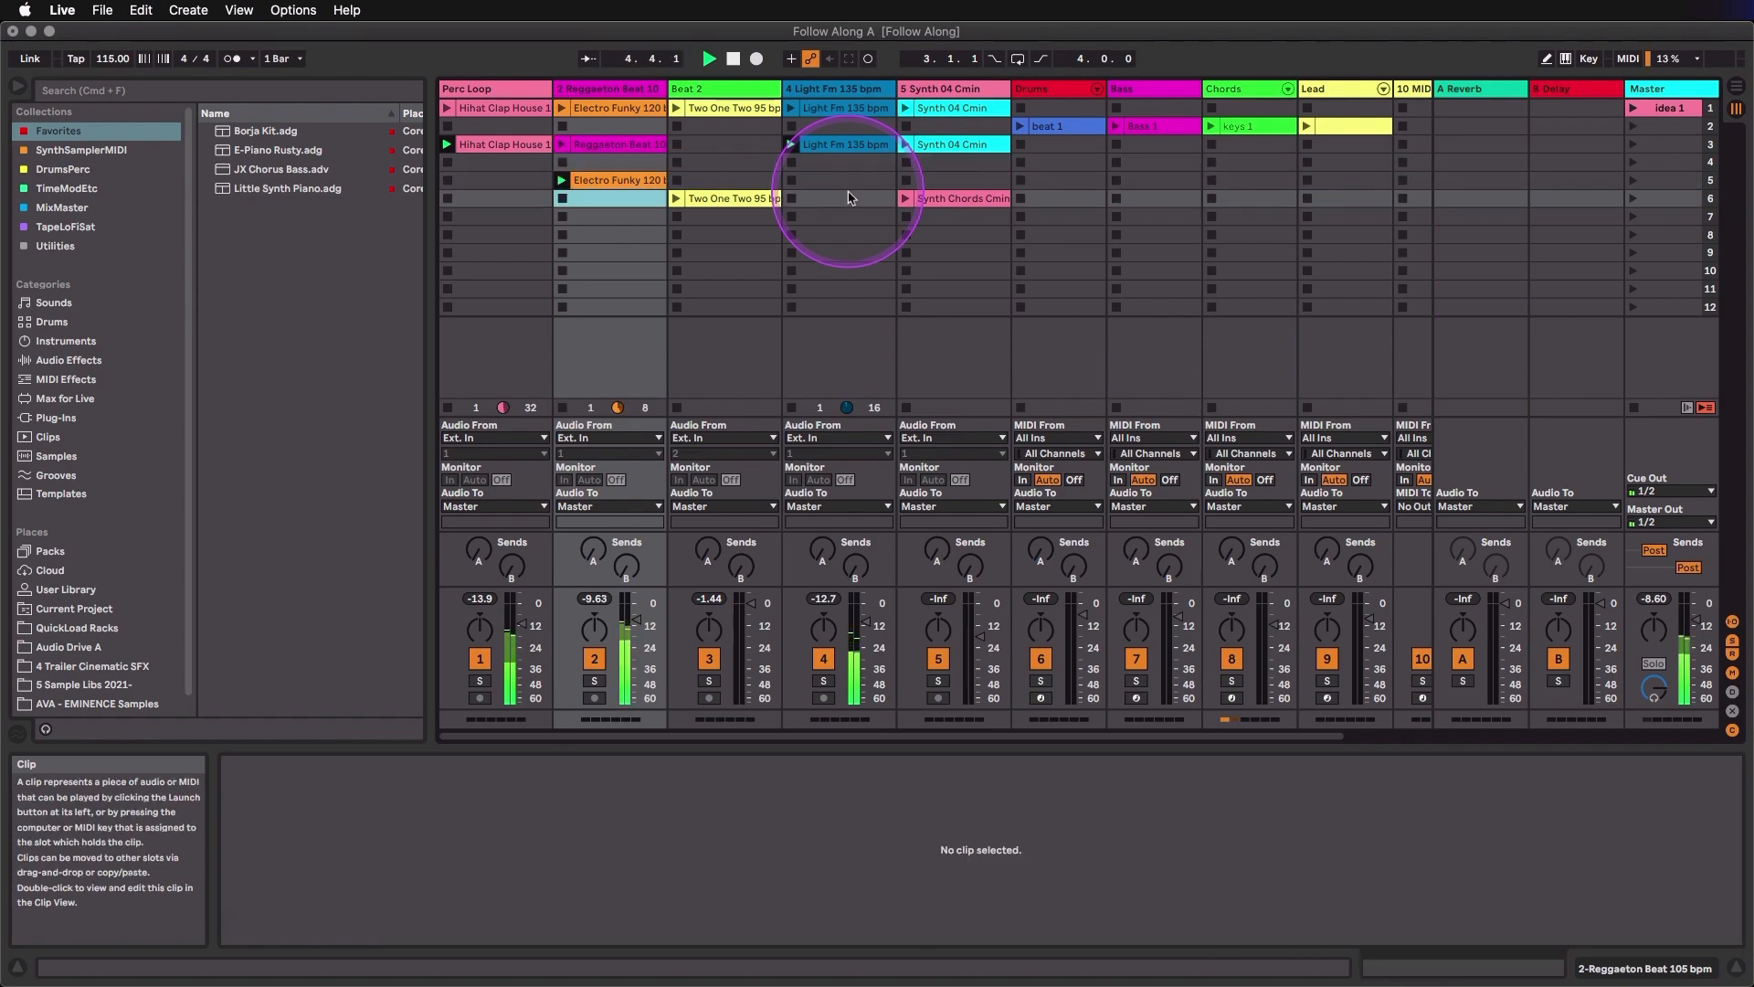
key("Right")
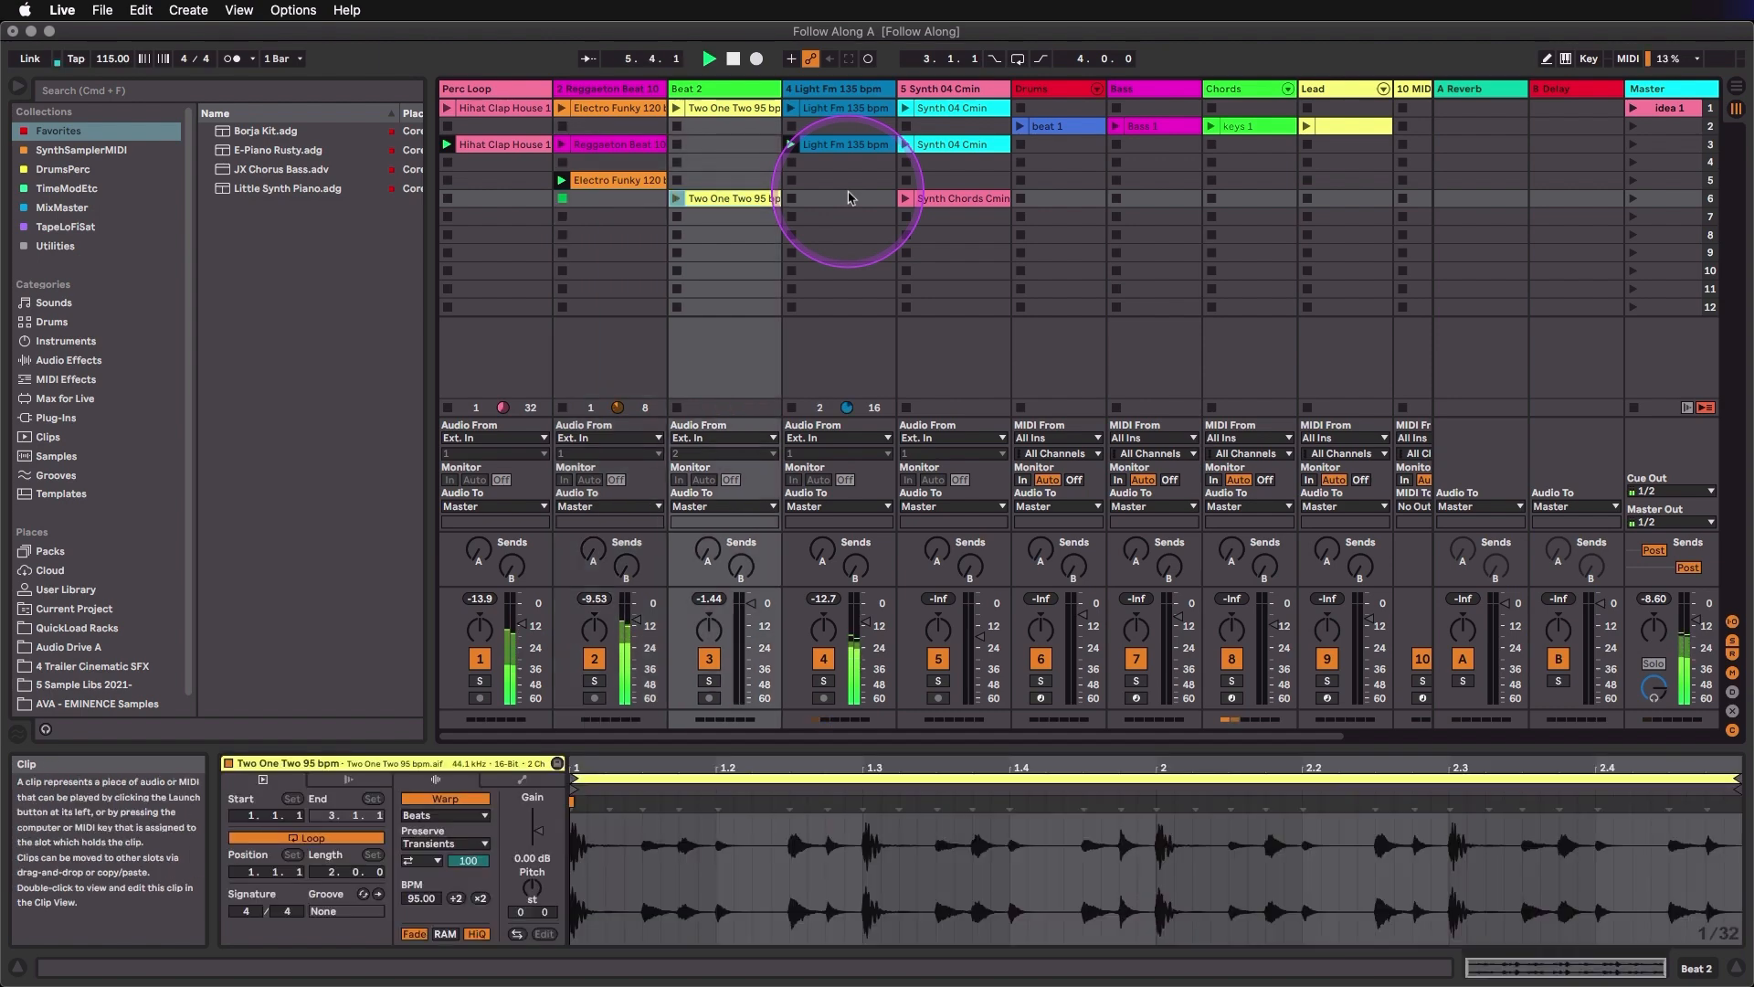
key("Return")
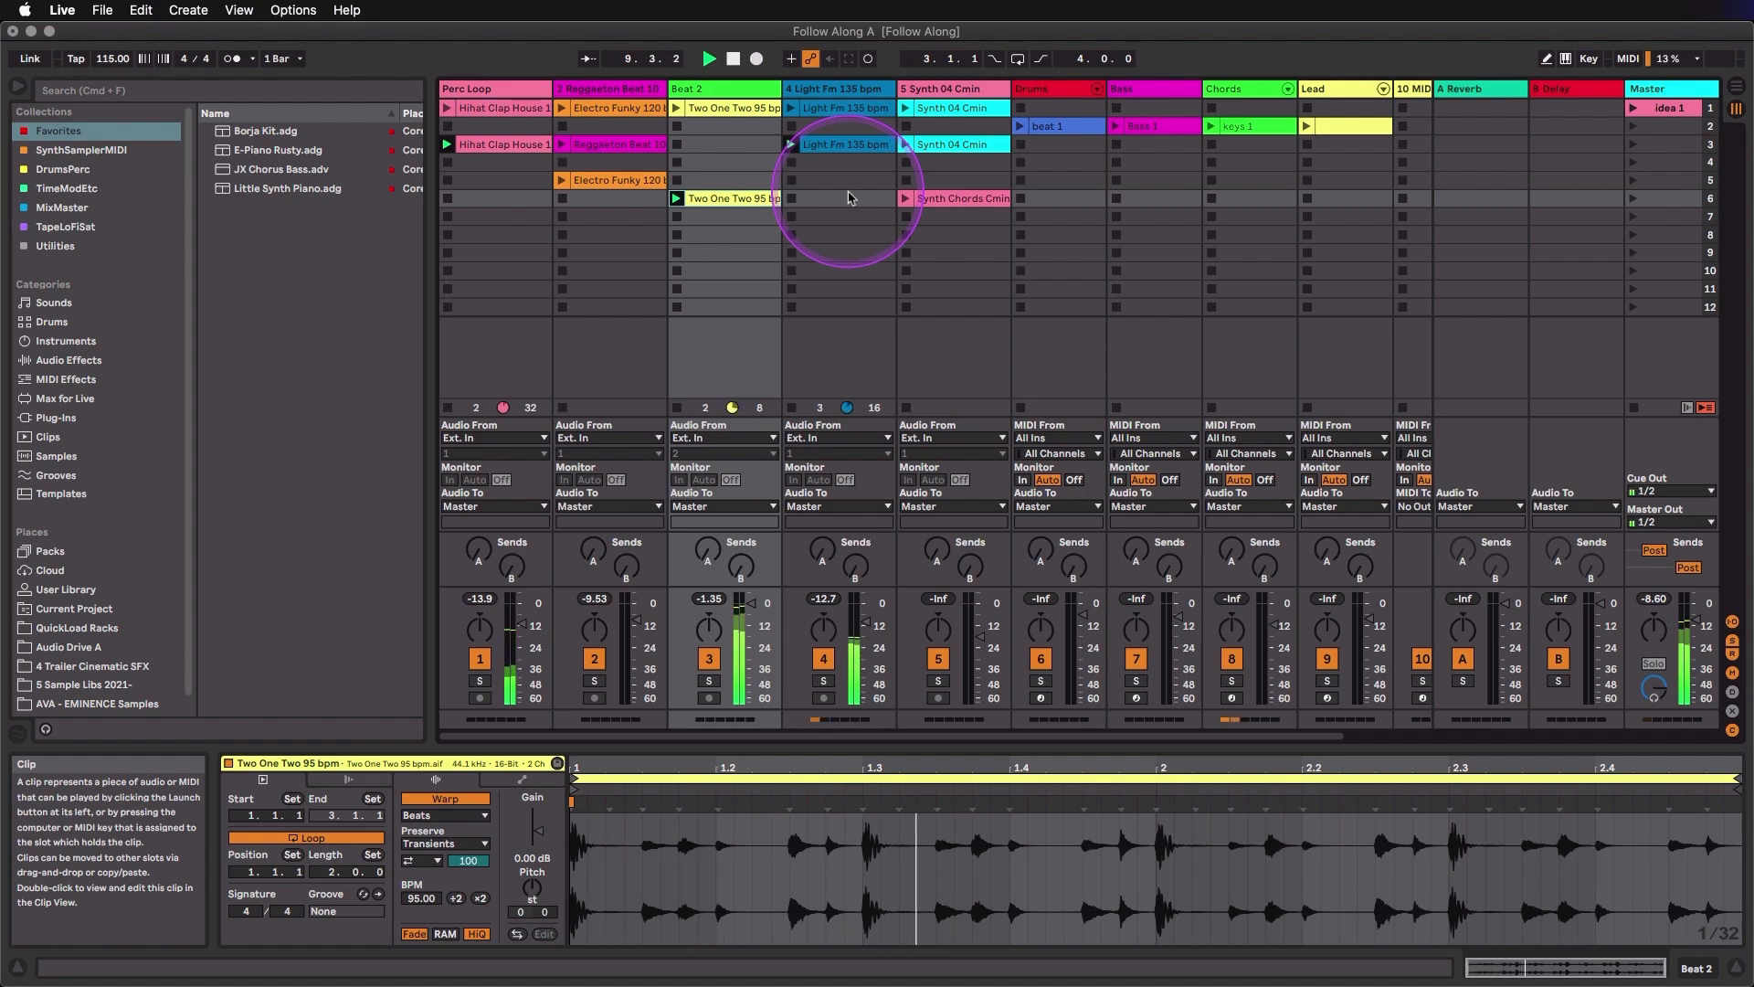
left_click(734, 60)
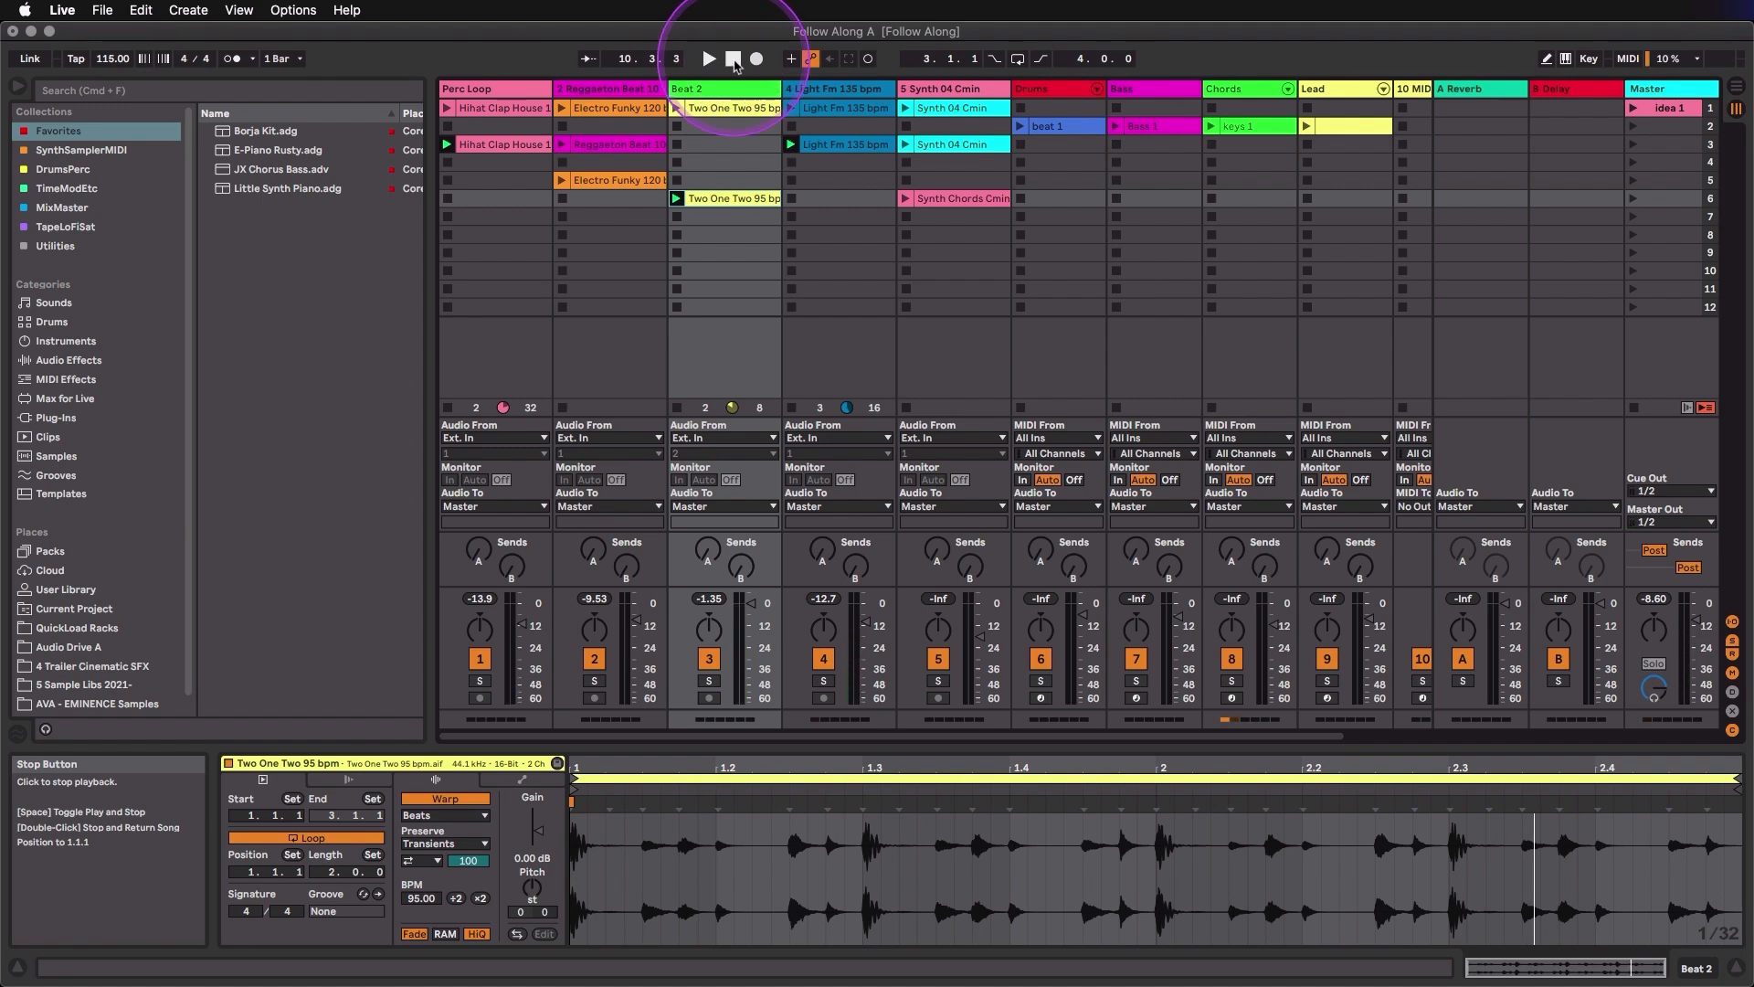
- Save the Live Set in the Follow Along Project folder under the new name Follow Along A my vers
left_click(102, 10)
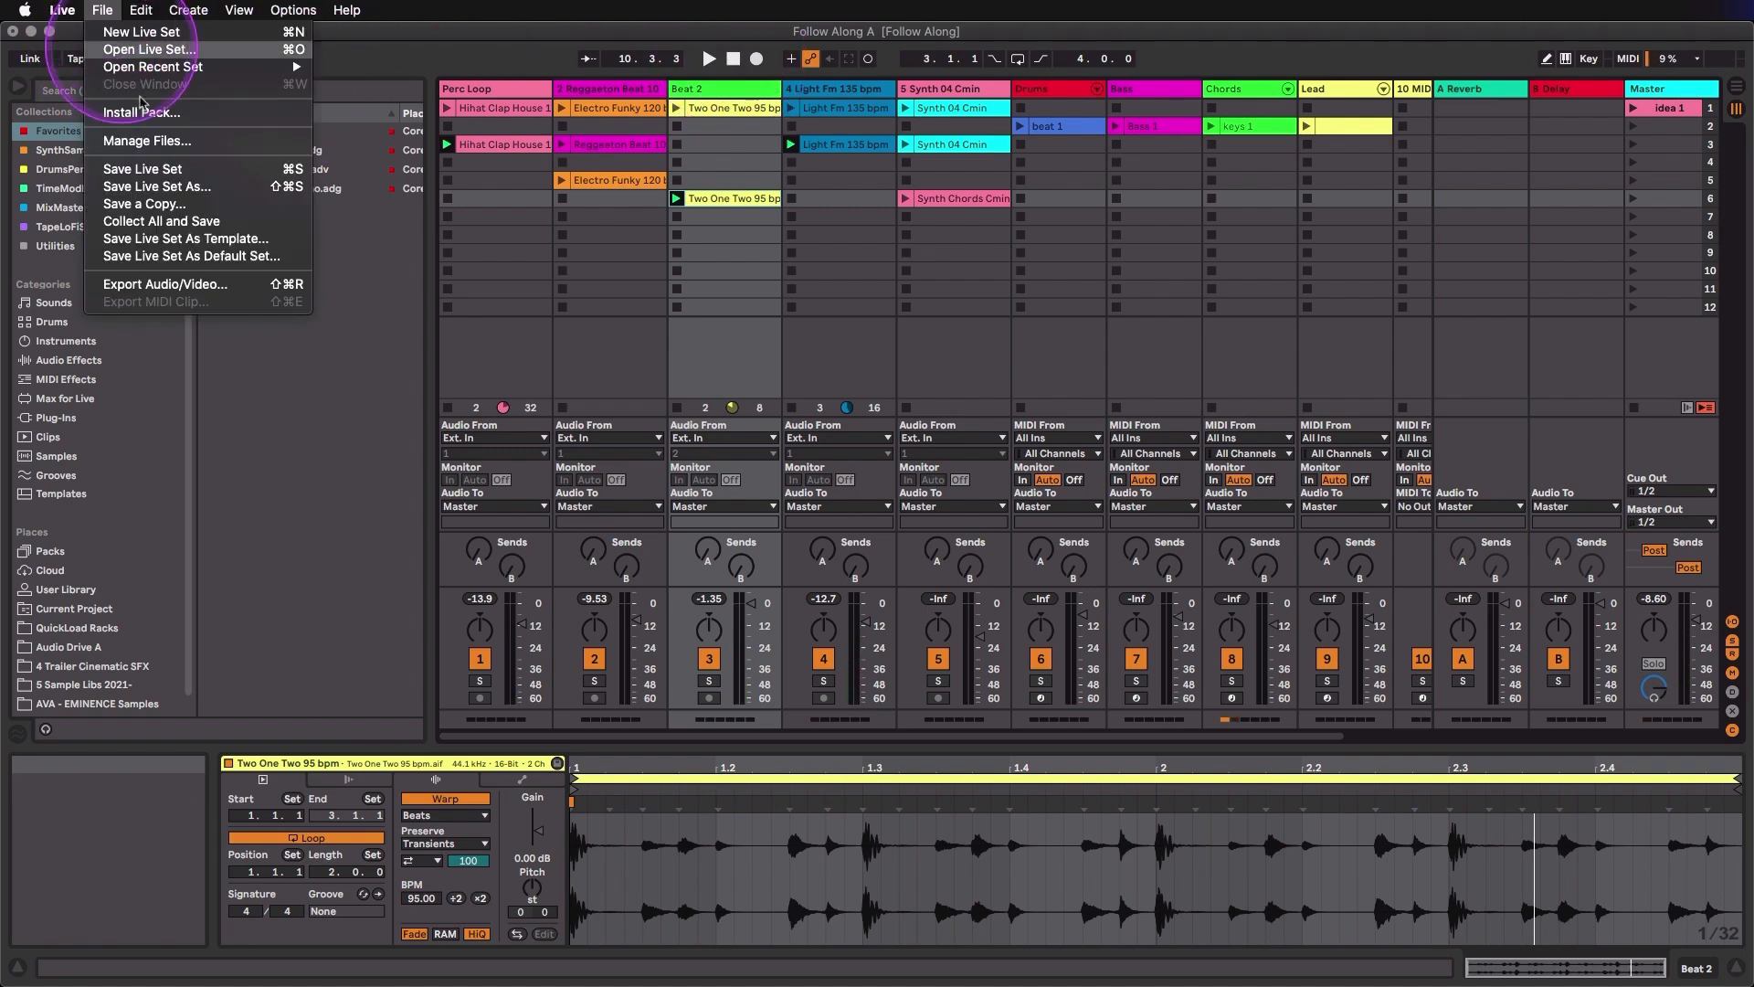
left_click(167, 191)
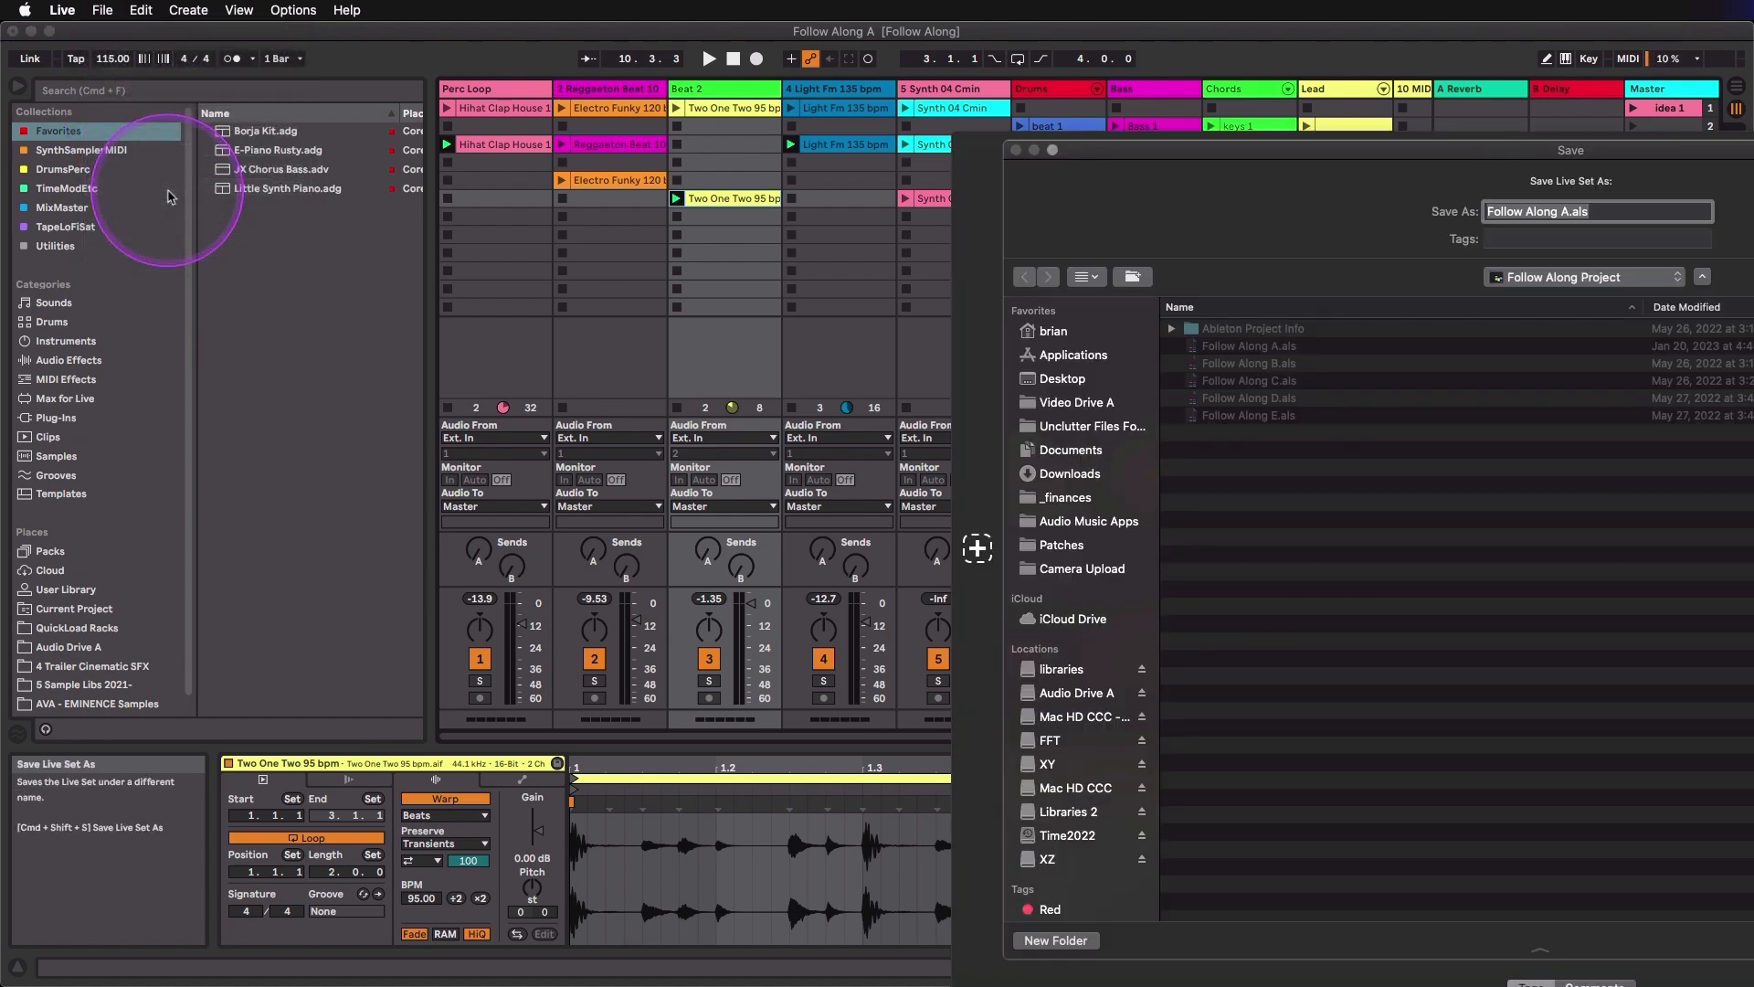
key("Right")
key("Left")
key("Left")
key("Left")
key("Left")
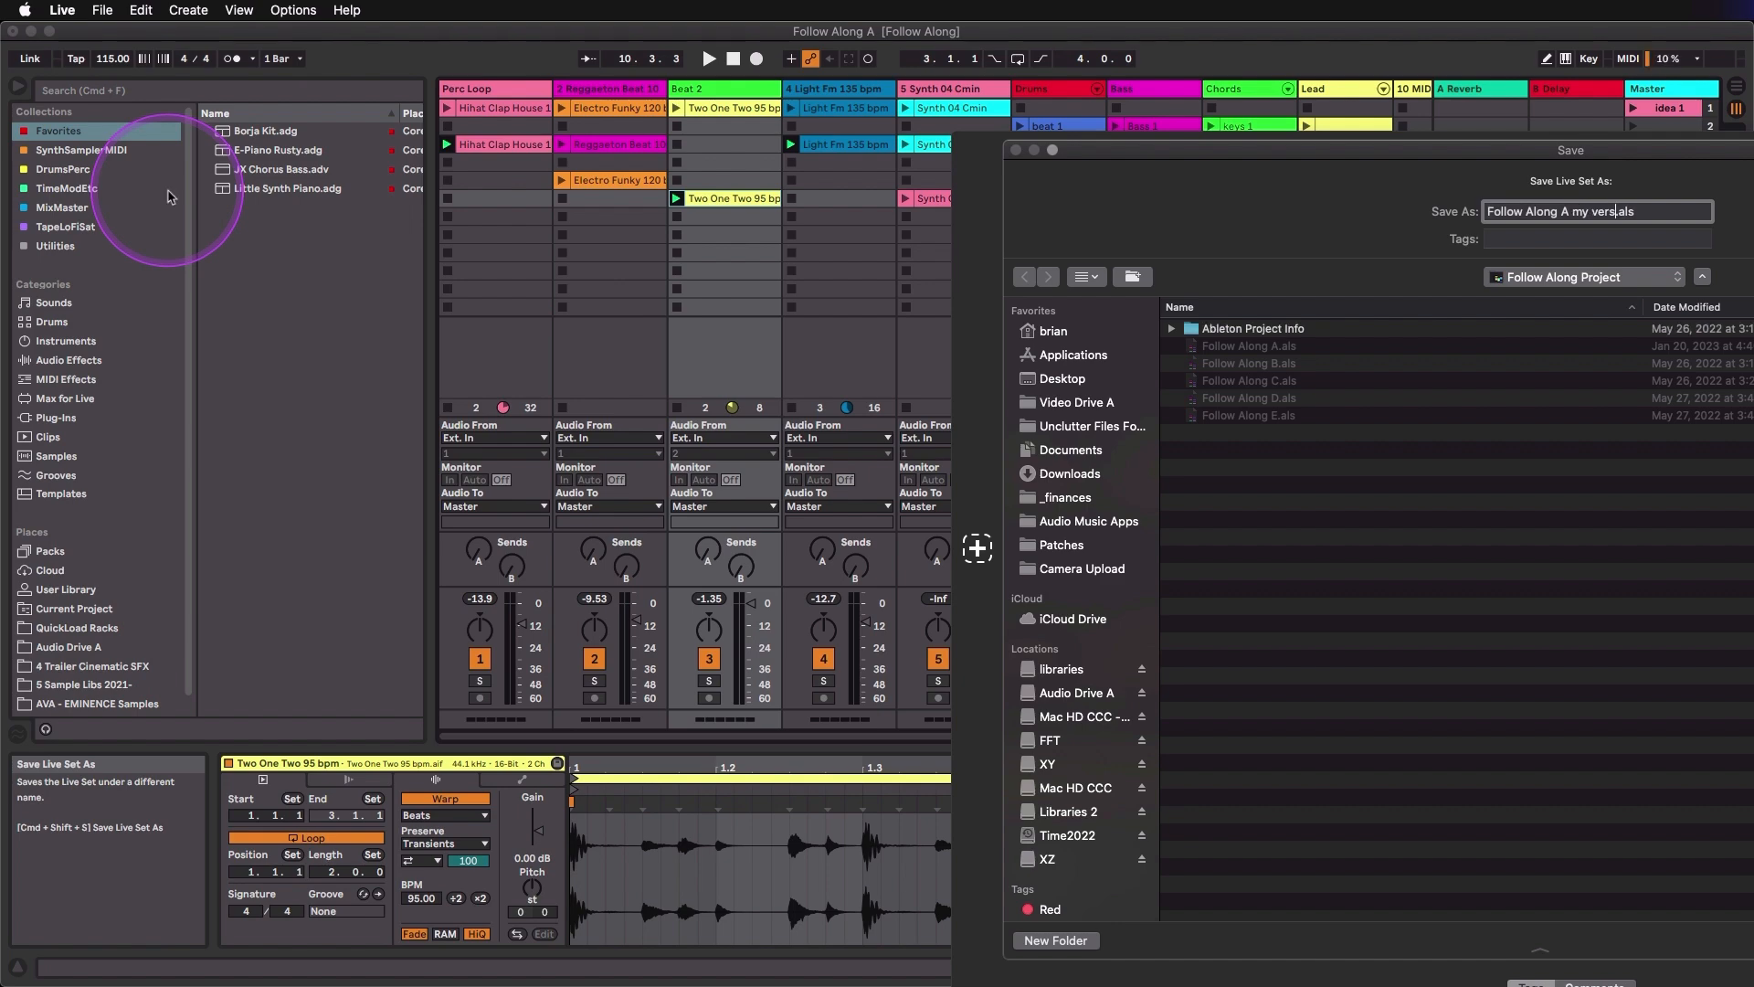
key("Return")
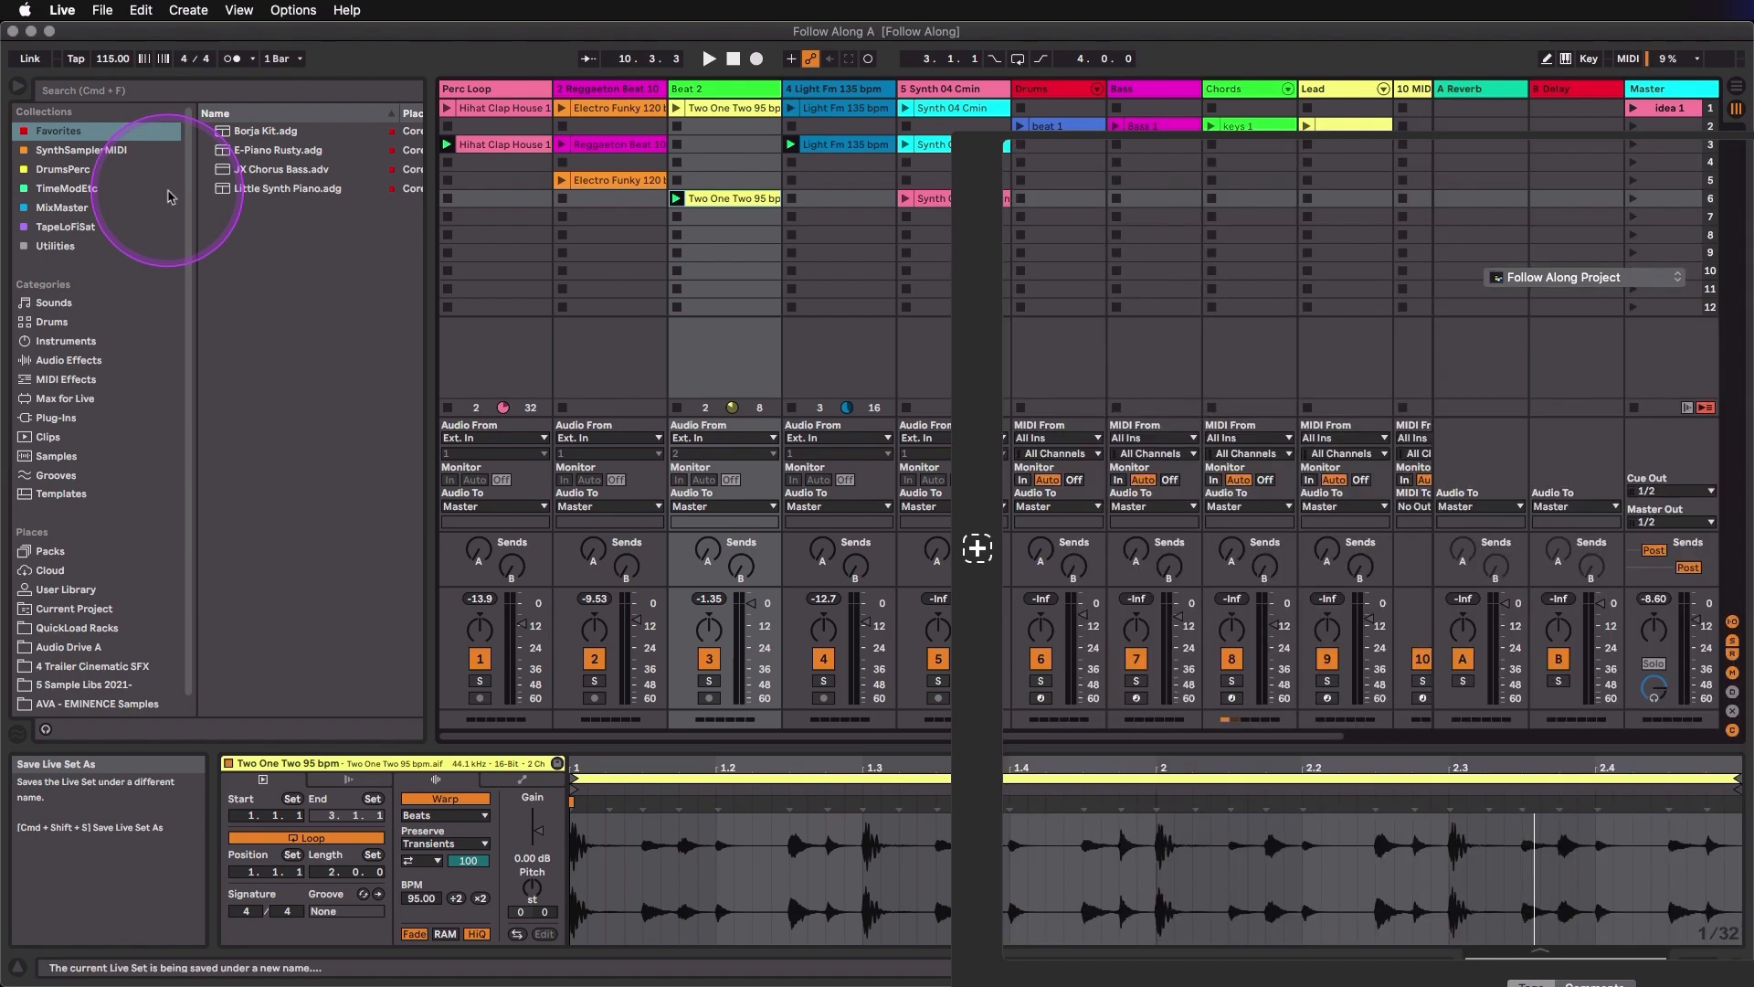